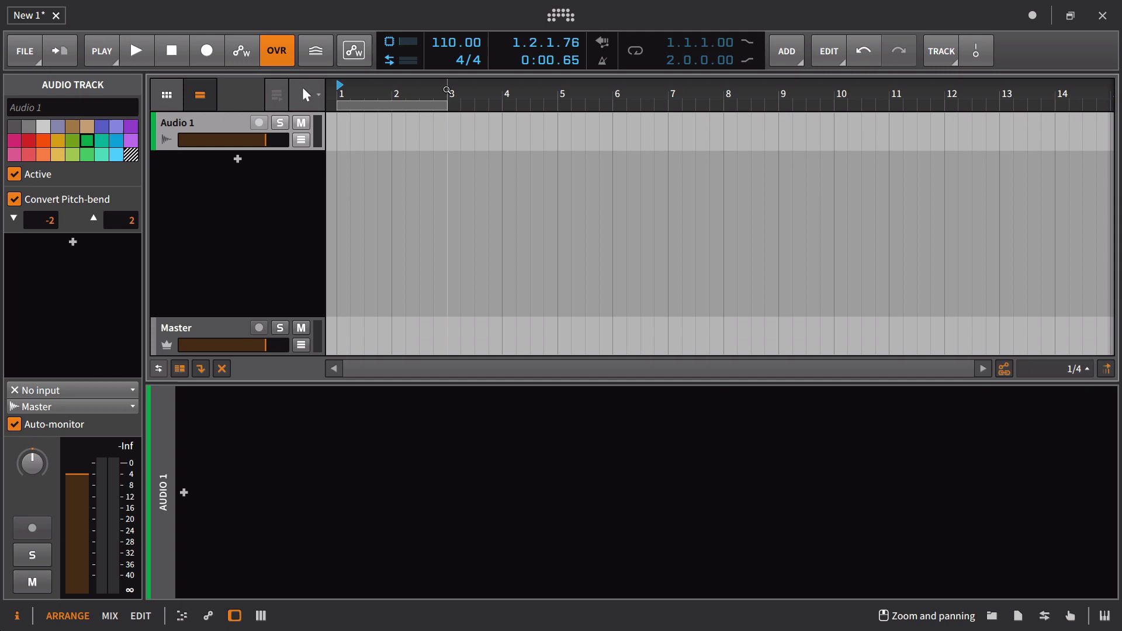
Step: Zoom the arranger timeline out so it spans bars 1 through 20
scroll(392, 94, down, 3)
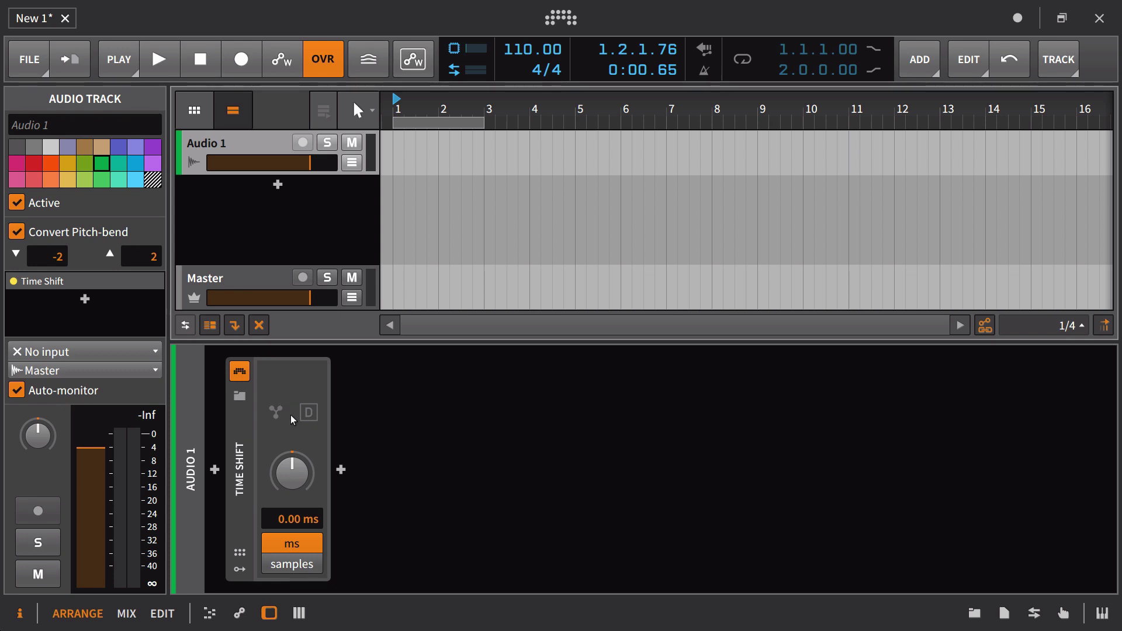
Step: Insert a Time Shift device at 0.00 ms on Audio 1 and pick a larger display profile
mouse_move(290, 415)
mouse_move(286, 476)
Step: Switch the Time Shift device to samples mode and nudge its shift, leaving it at 0
click(292, 564)
drag(284, 521, 284, 525)
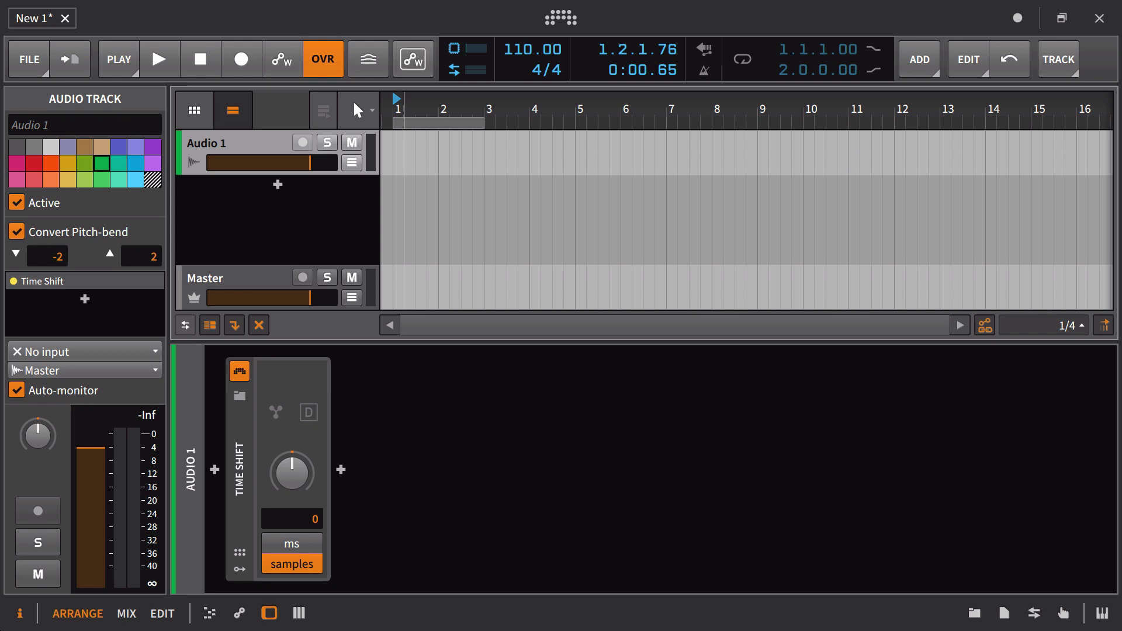
Step: Make the Audio 1 track taller, shrink it back, and zoom the timeline
scroll(404, 193, up, 10)
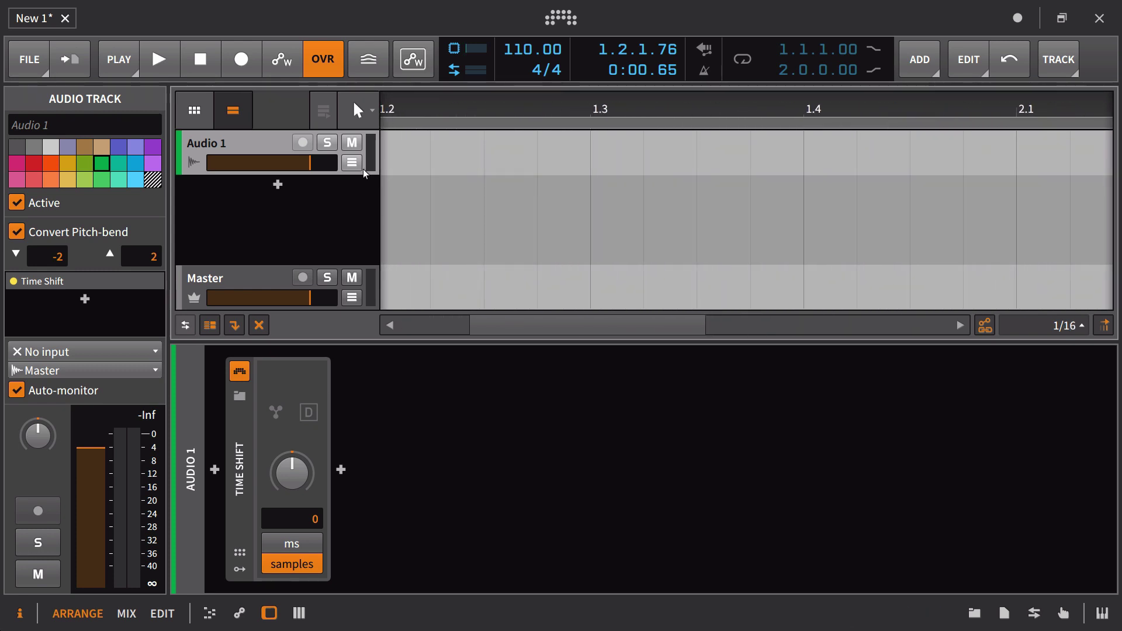
drag(363, 173, 363, 297)
scroll(465, 163, down, 6)
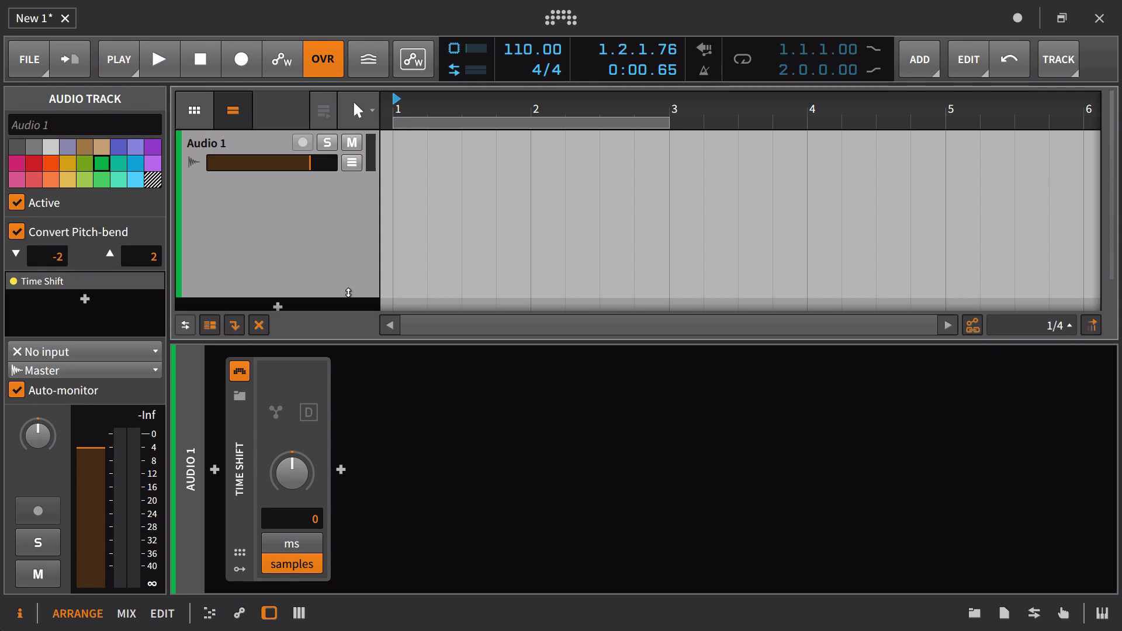
drag(348, 293, 349, 175)
scroll(388, 104, up, 6)
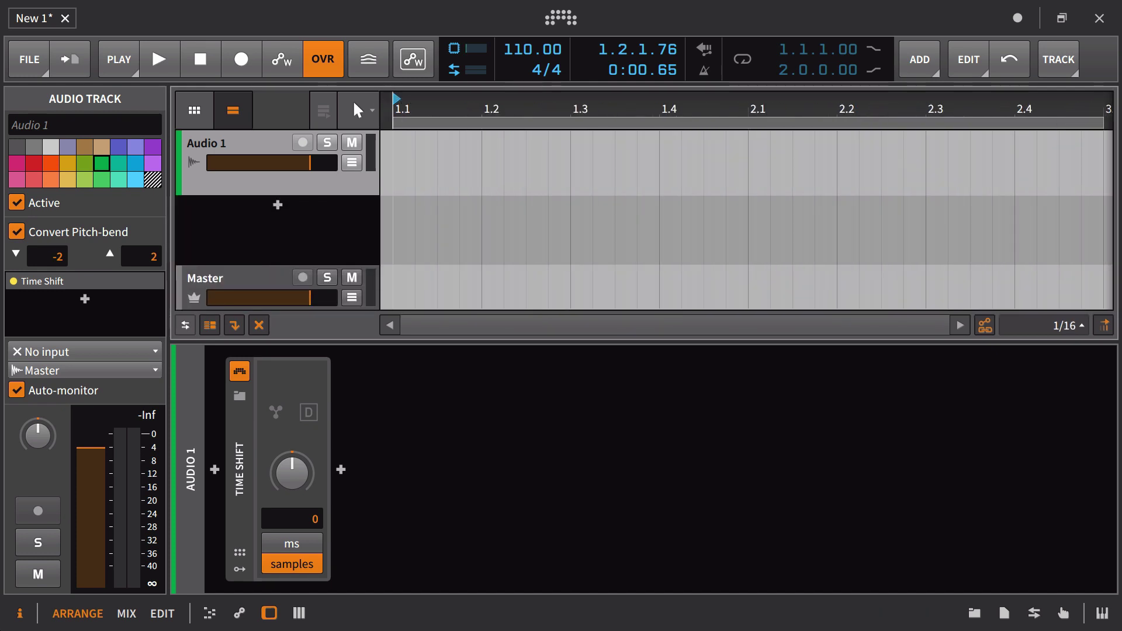
scroll(389, 104, down, 12)
scroll(389, 104, down, 6)
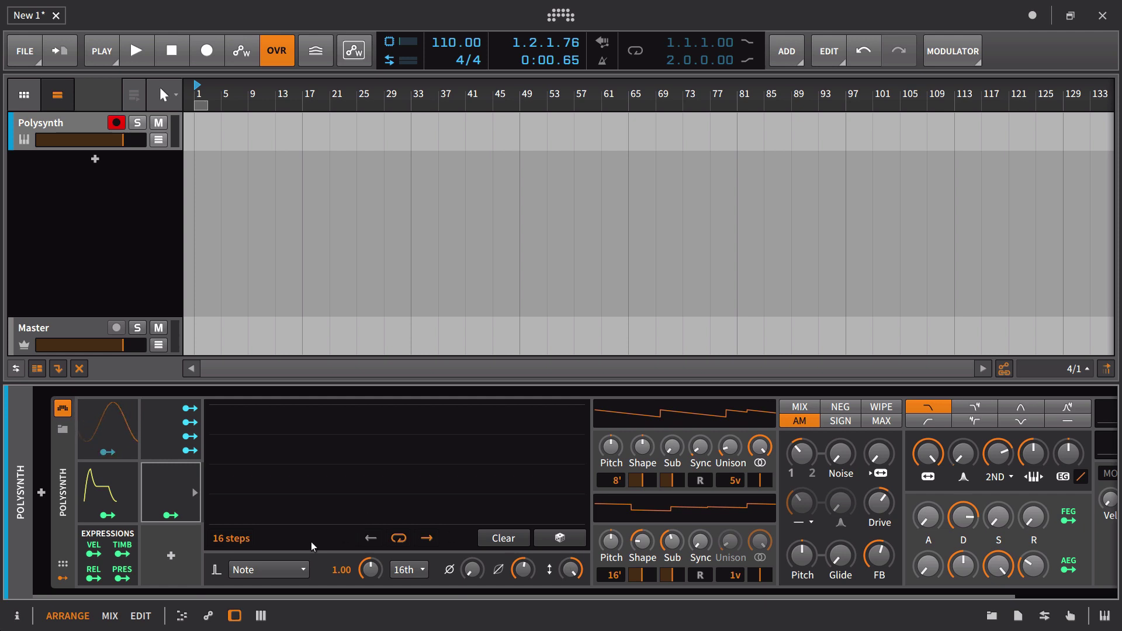
Step: Randomize the 16 steps, set smoothing to about 5% and filter frequency to about 1.35 kHz, and adjust the resonance
click(559, 538)
drag(523, 570, 524, 572)
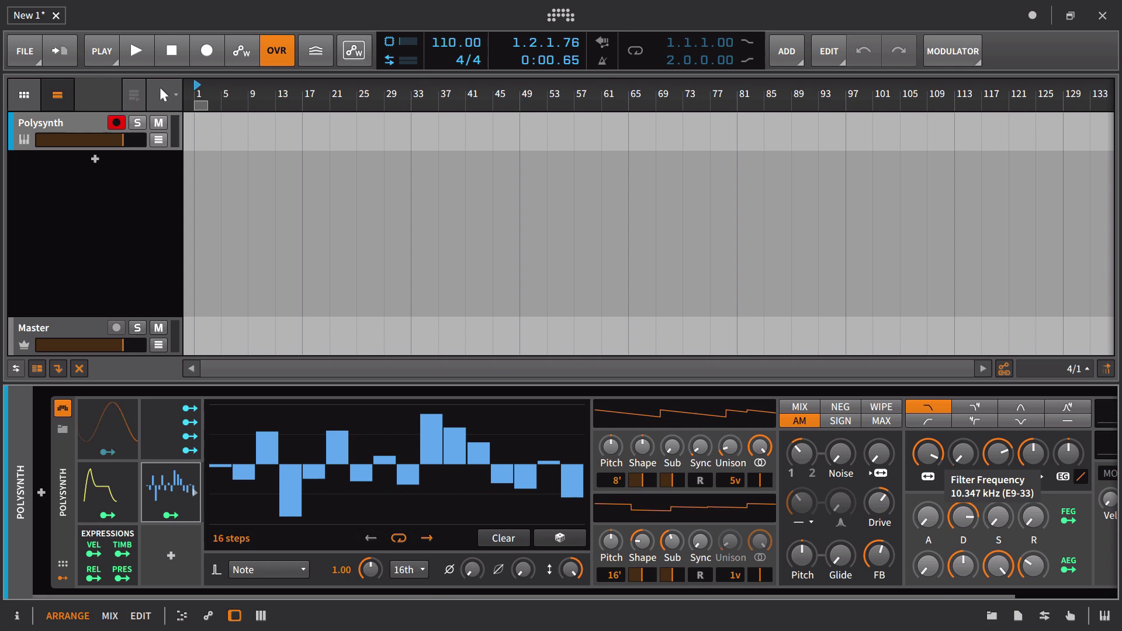
drag(928, 454, 927, 468)
drag(963, 453, 962, 467)
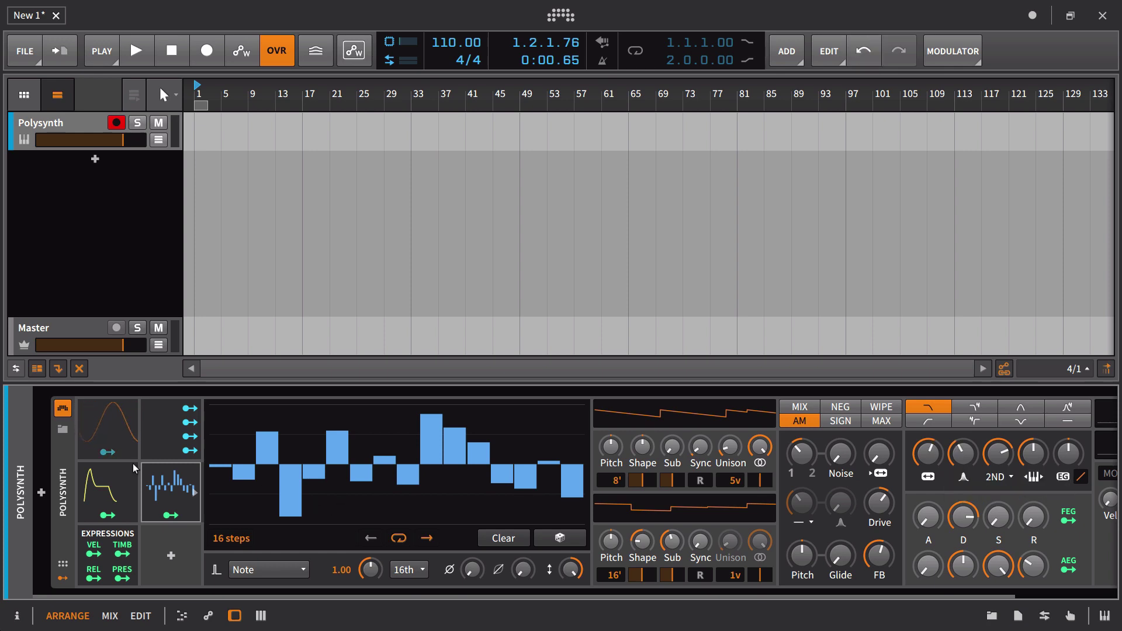
Step: Route the step modulator to the filter frequency by +0.33
click(164, 505)
click(176, 508)
click(176, 516)
mouse_move(929, 467)
mouse_down()
mouse_move(929, 456)
mouse_move(930, 475)
mouse_up()
click(171, 515)
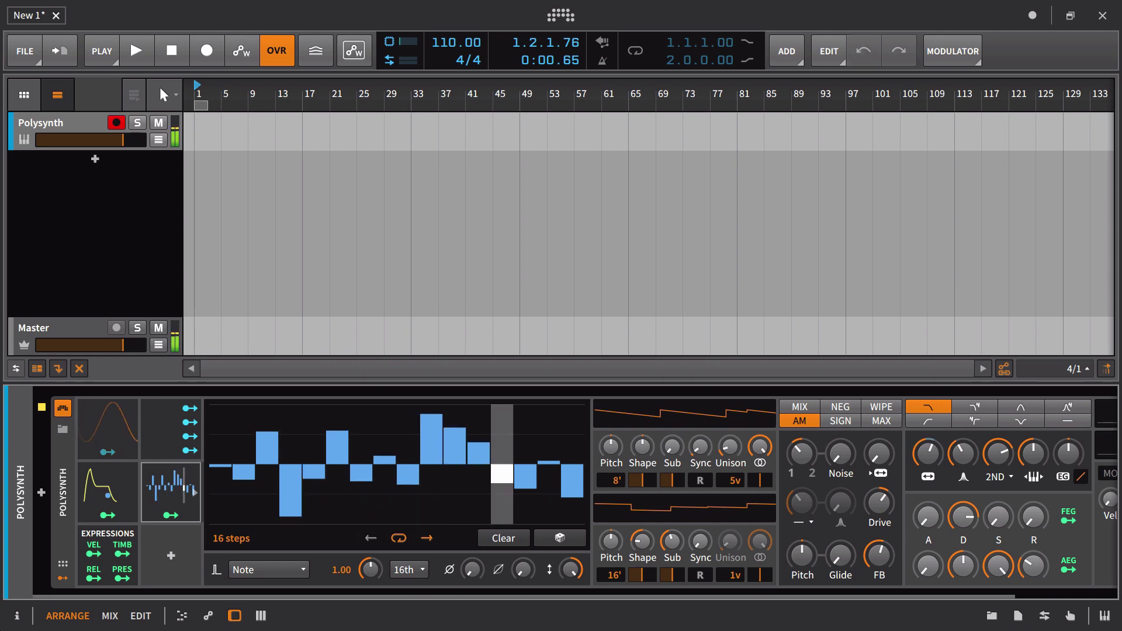
Step: Raise step smoothing to about 55% and modulate the filter resonance with the steps
mouse_move(524, 576)
drag(524, 576, 524, 542)
click(171, 514)
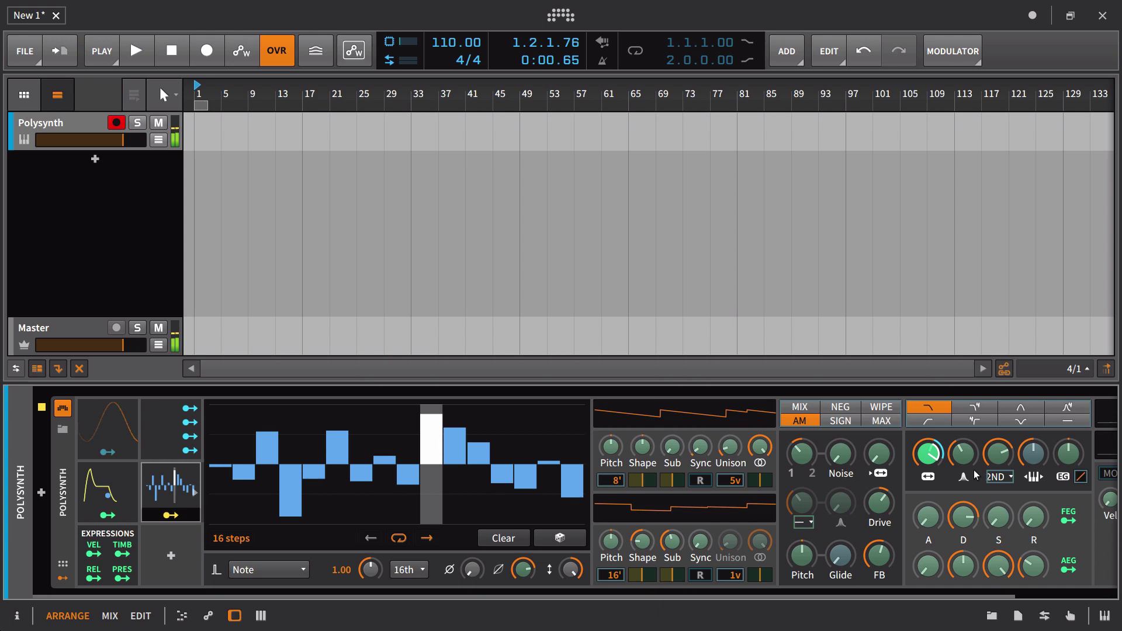
drag(963, 453, 964, 462)
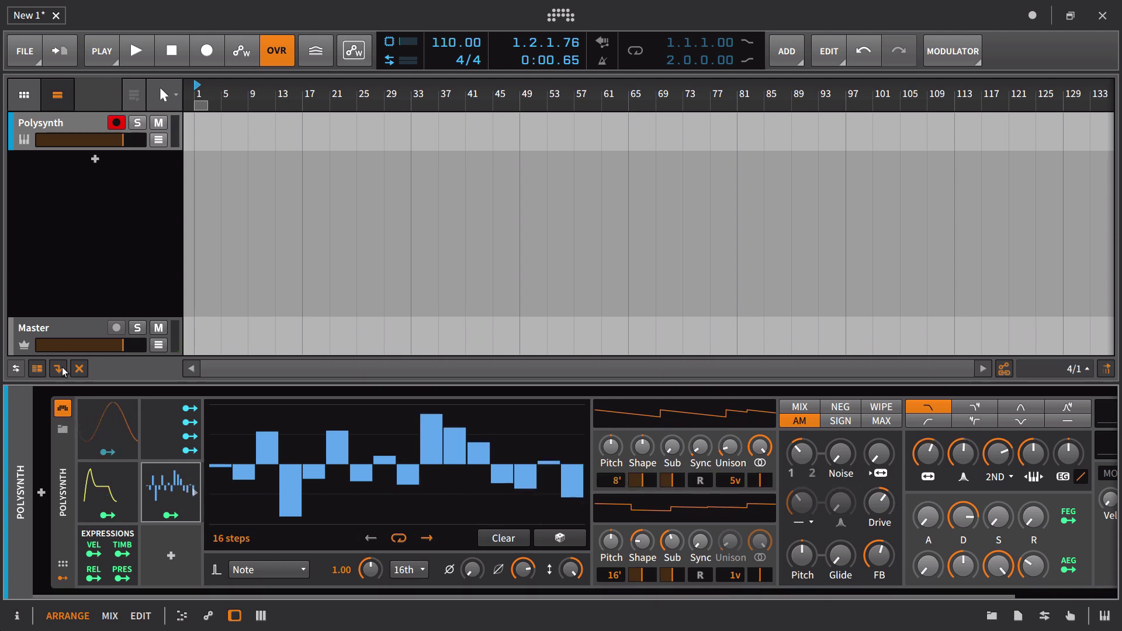
Step: Set the ADSR modulator to single trigger with POLY off, and route it to OSC1 Sync
click(109, 492)
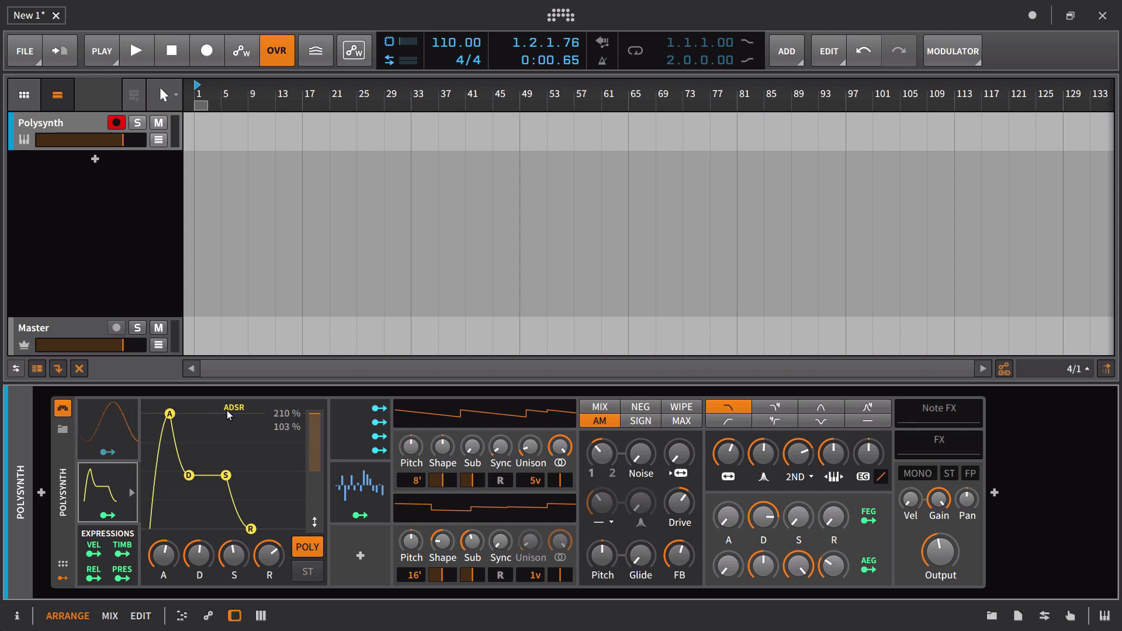
click(308, 547)
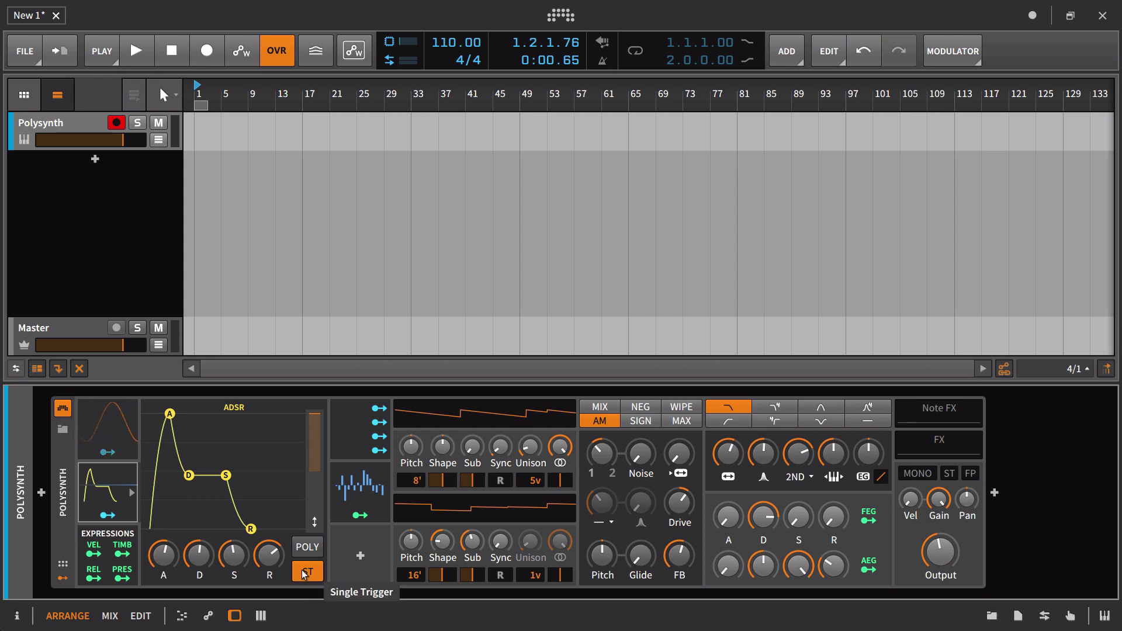
click(307, 572)
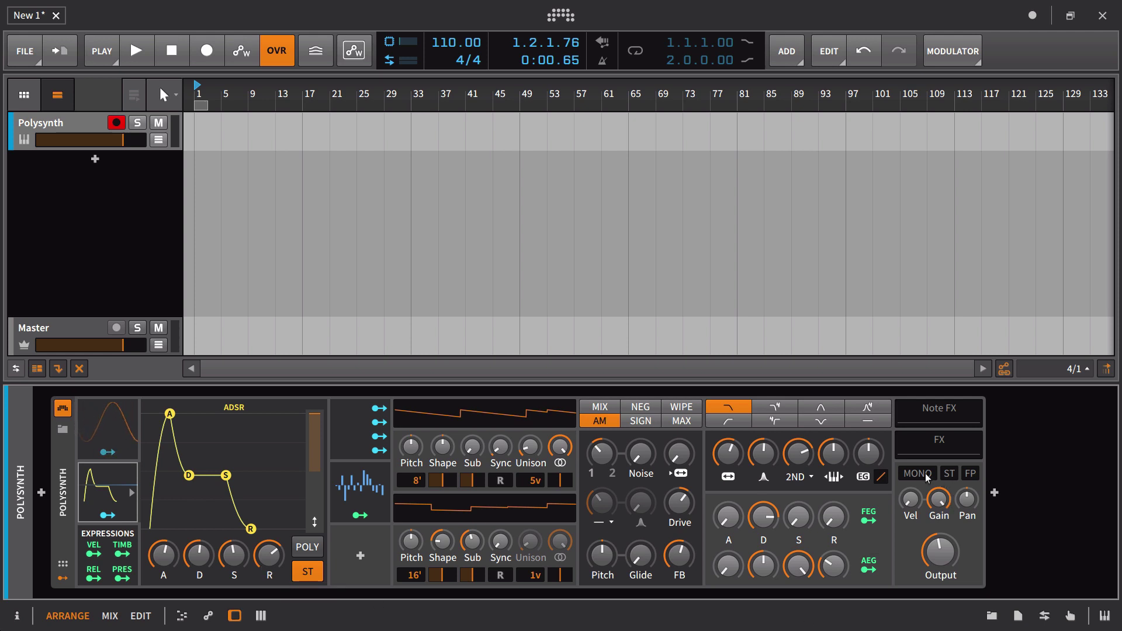
click(125, 518)
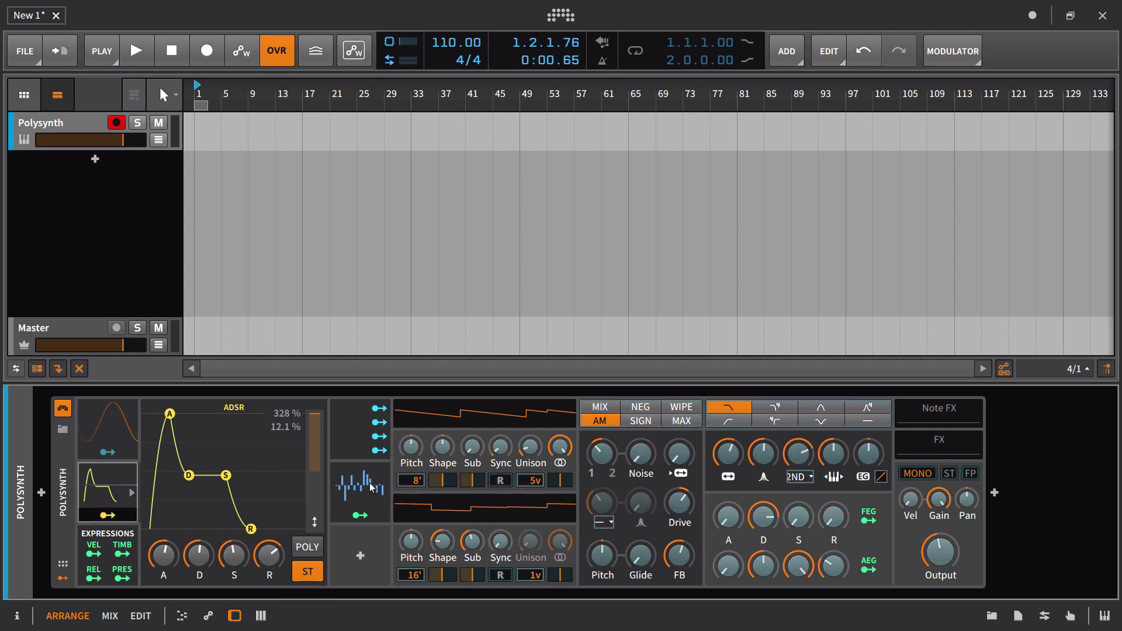
drag(500, 447, 500, 427)
click(123, 520)
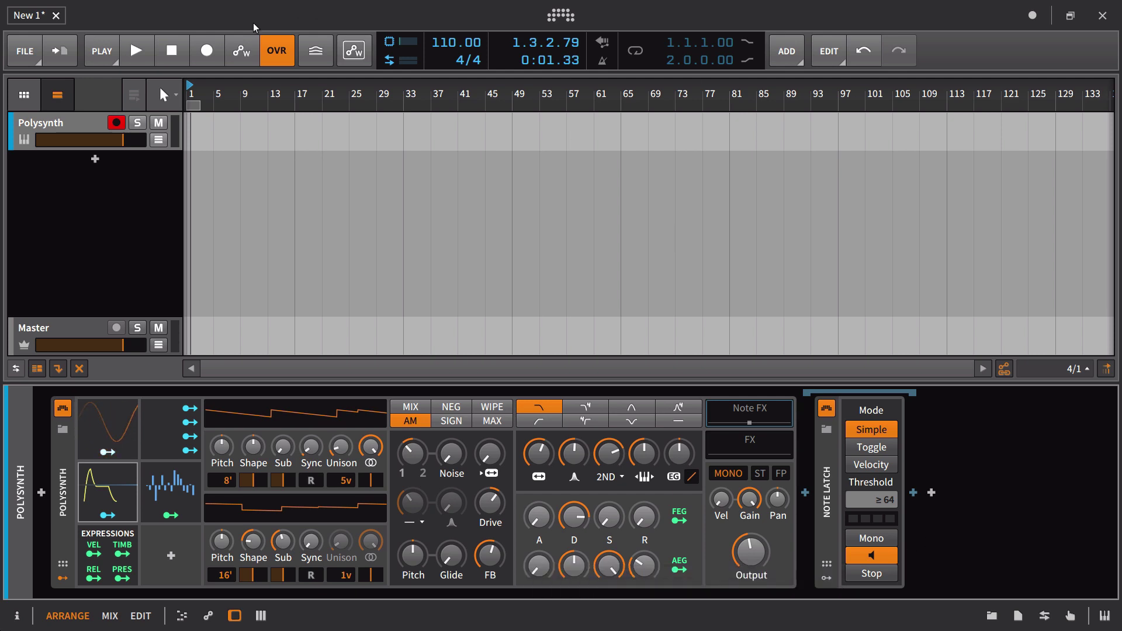
Step: Play the latched synth, collapse and re-expand Note Latch, then stop and return to bar 1
key(space)
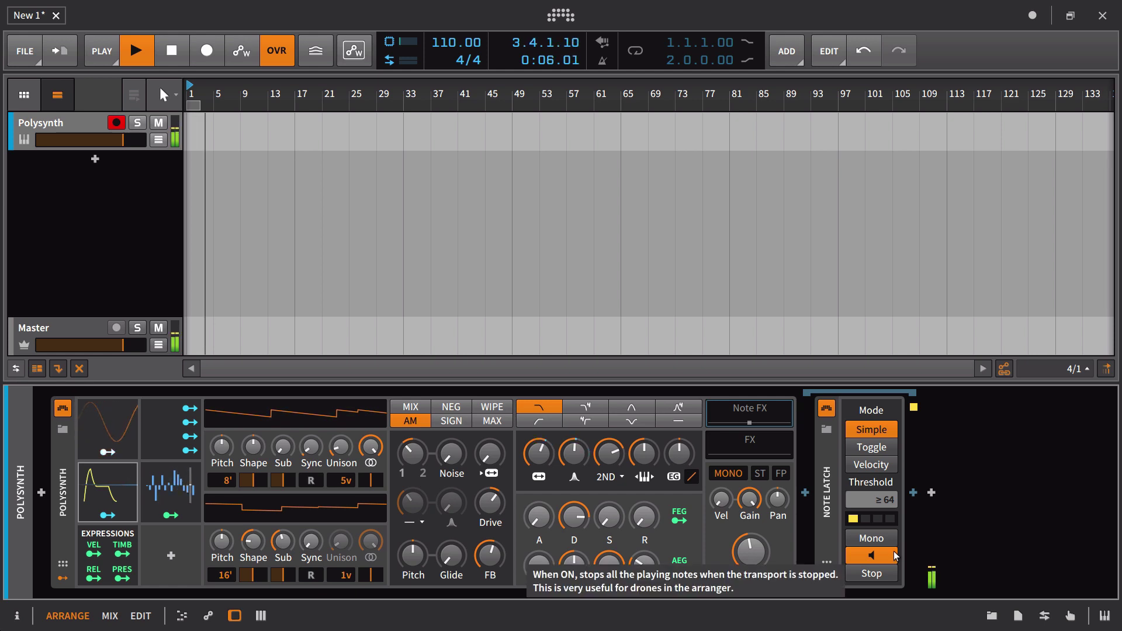
click(834, 484)
click(826, 514)
click(824, 517)
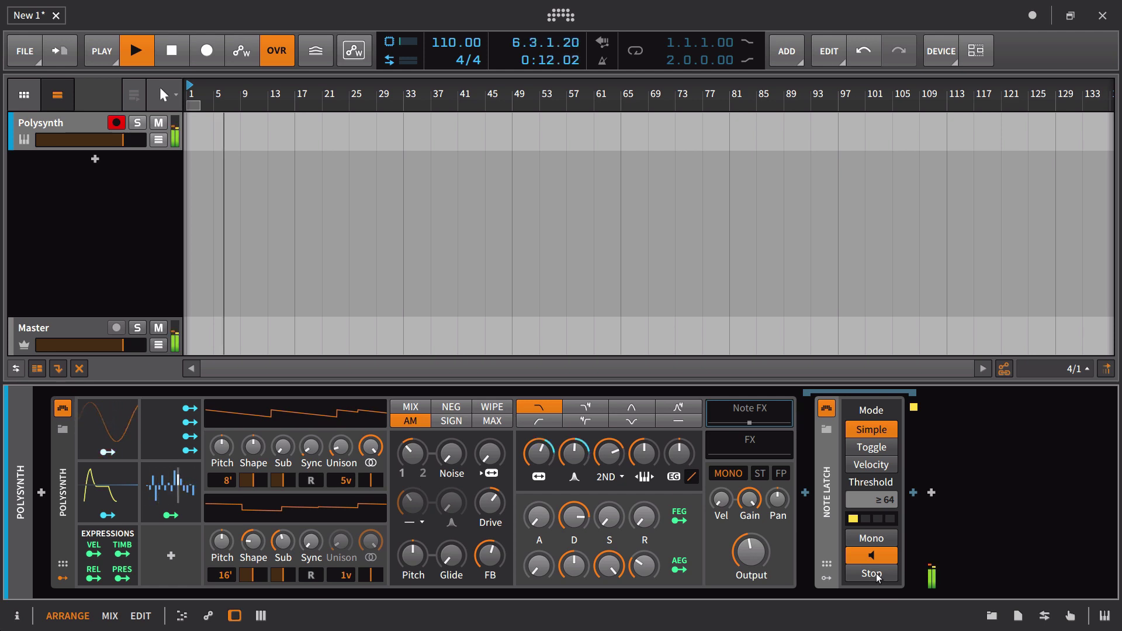
click(175, 57)
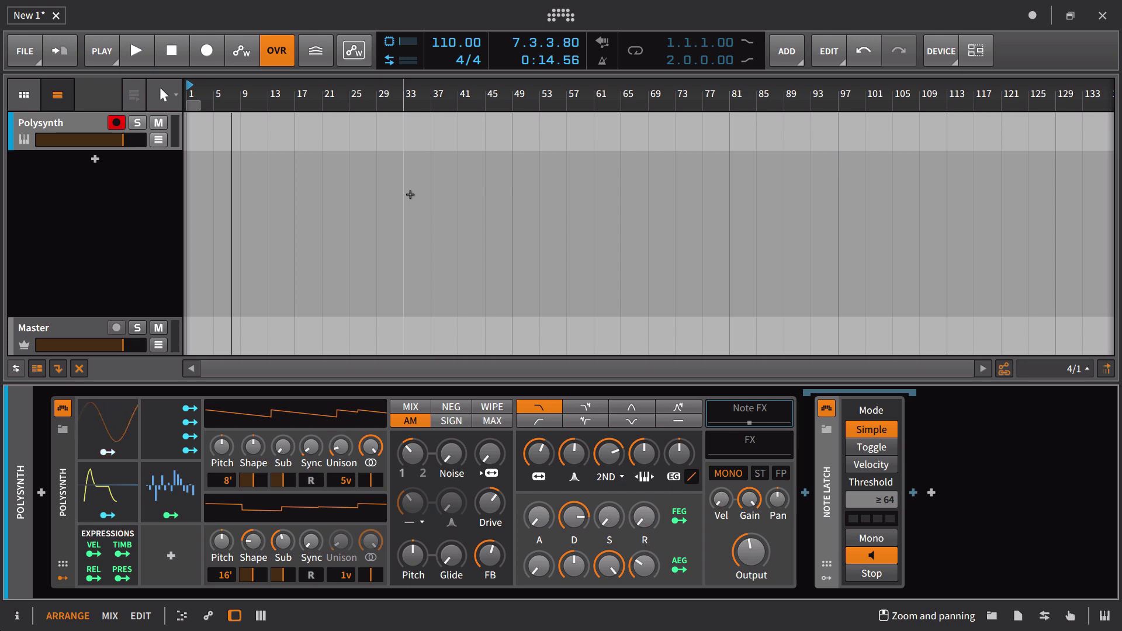
click(169, 50)
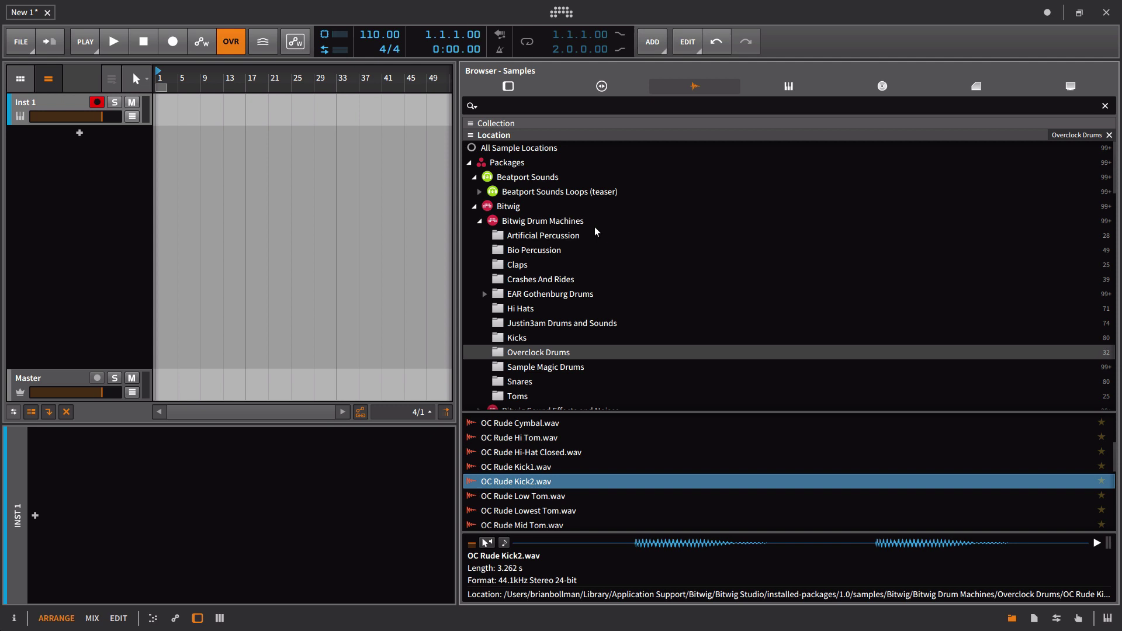
Step: Browse the Bitwig package multisamples and select Farfisa SO Viola P
click(776, 88)
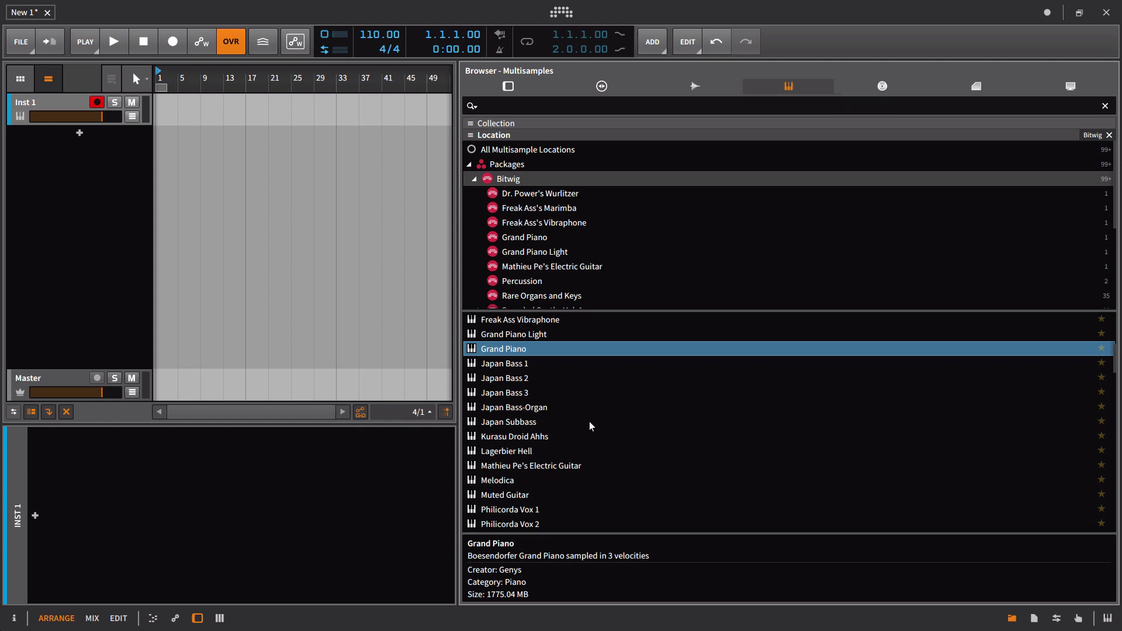
scroll(593, 424, up, 5)
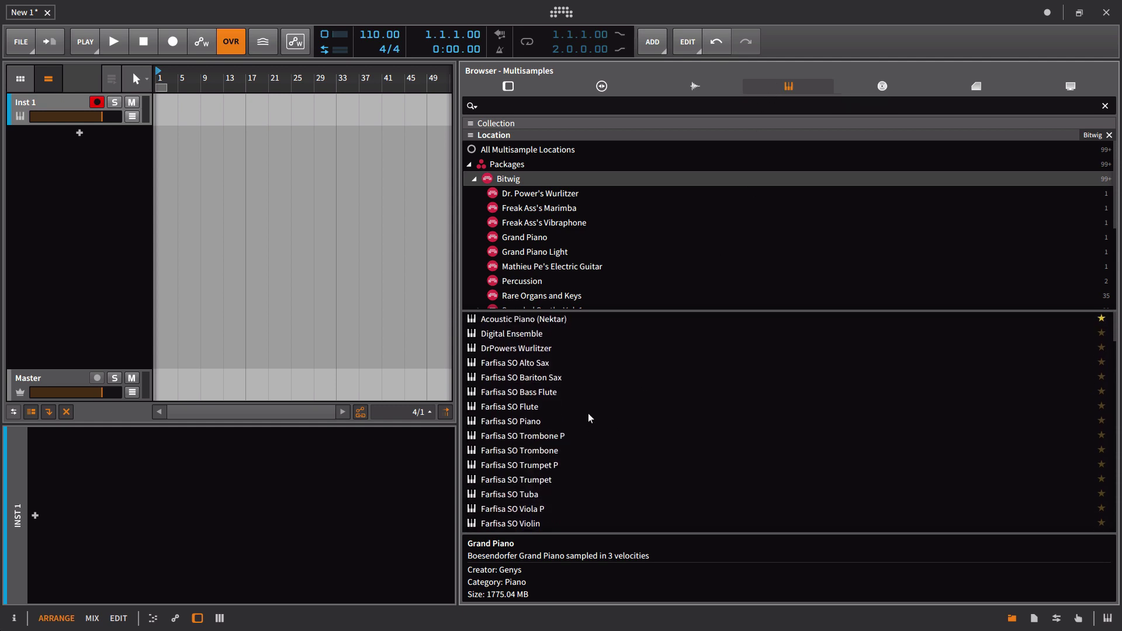
scroll(560, 402, down, 10)
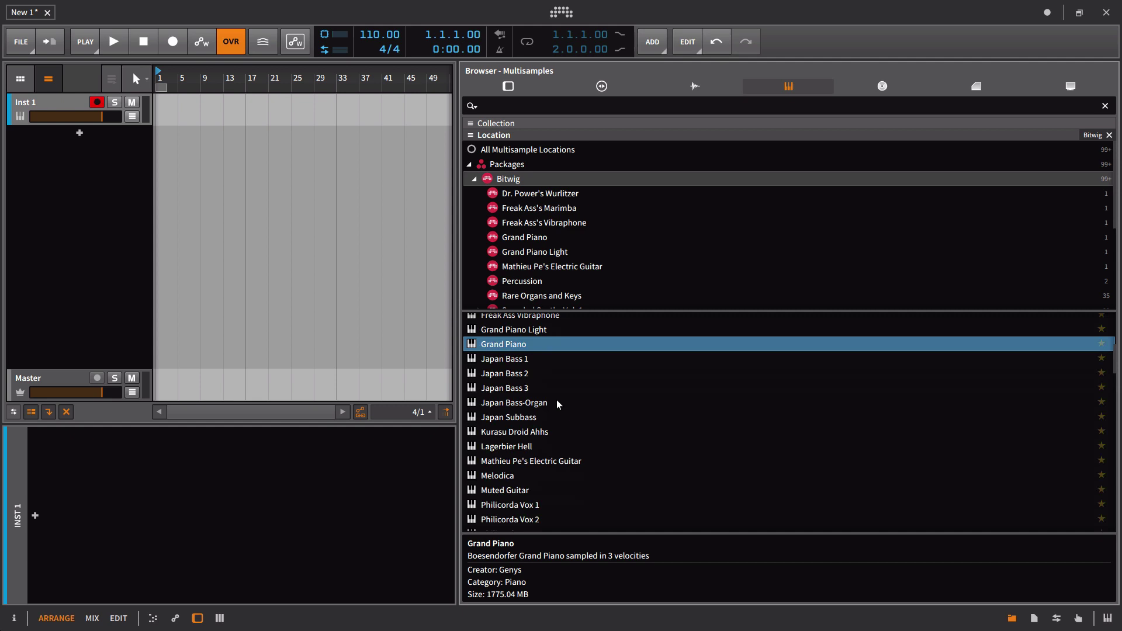
scroll(559, 401, down, 5)
scroll(559, 401, up, 10)
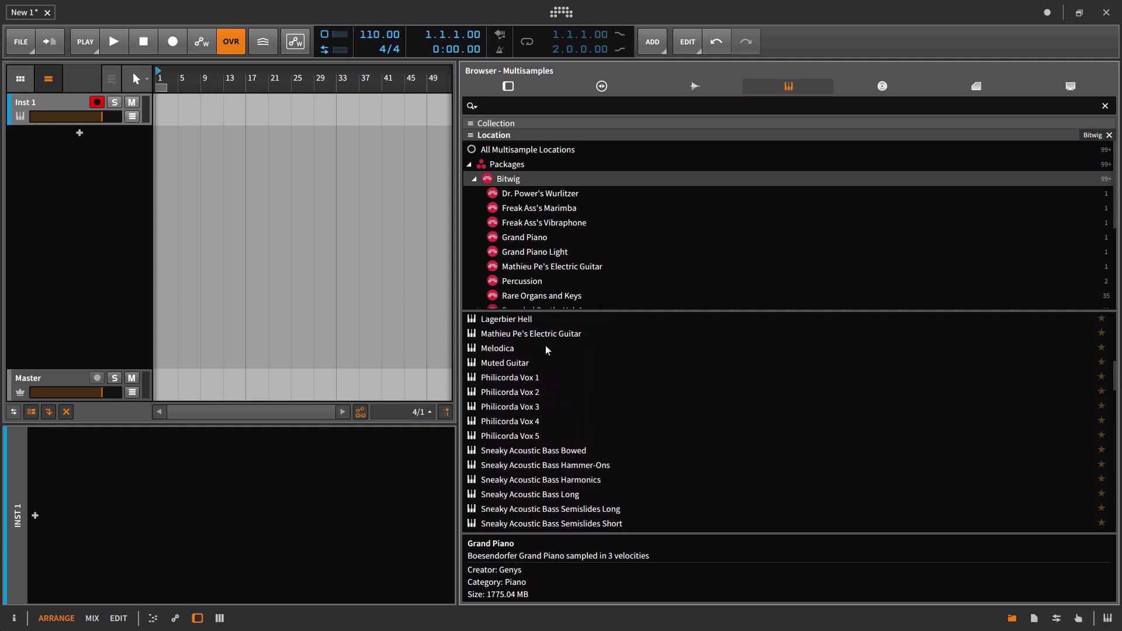
scroll(546, 368, up, 5)
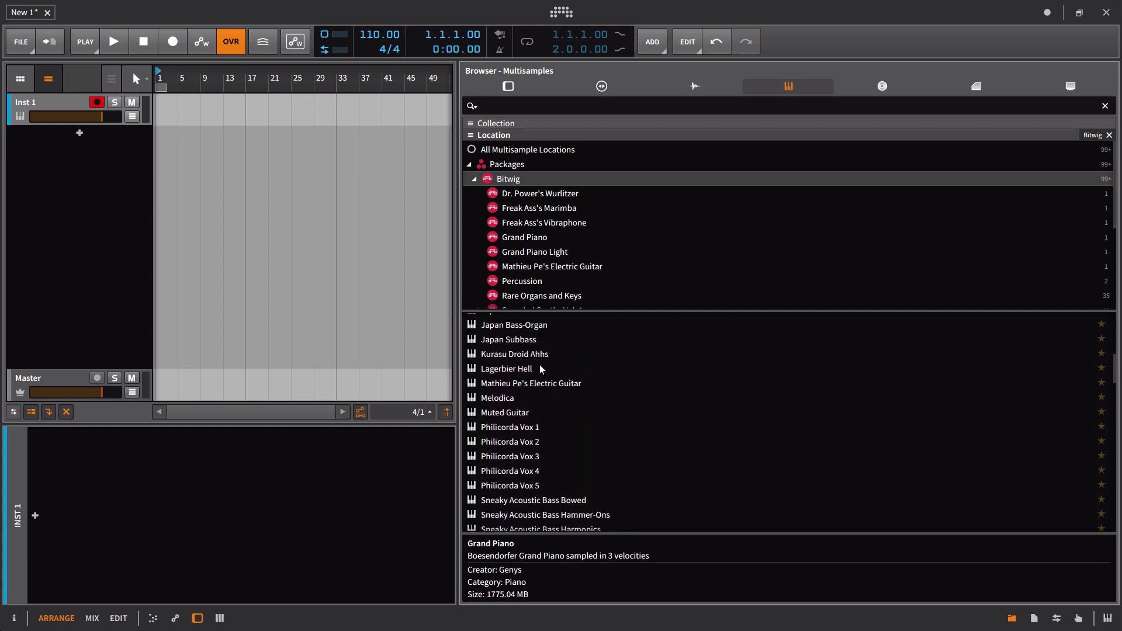
scroll(569, 390, up, 6)
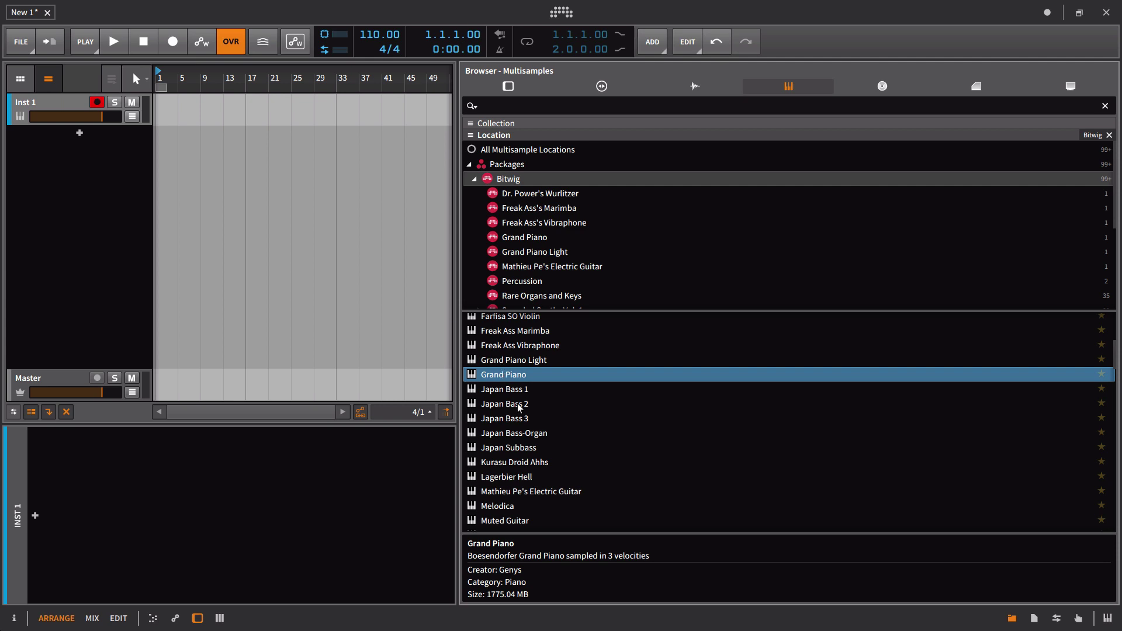
scroll(559, 392, up, 2)
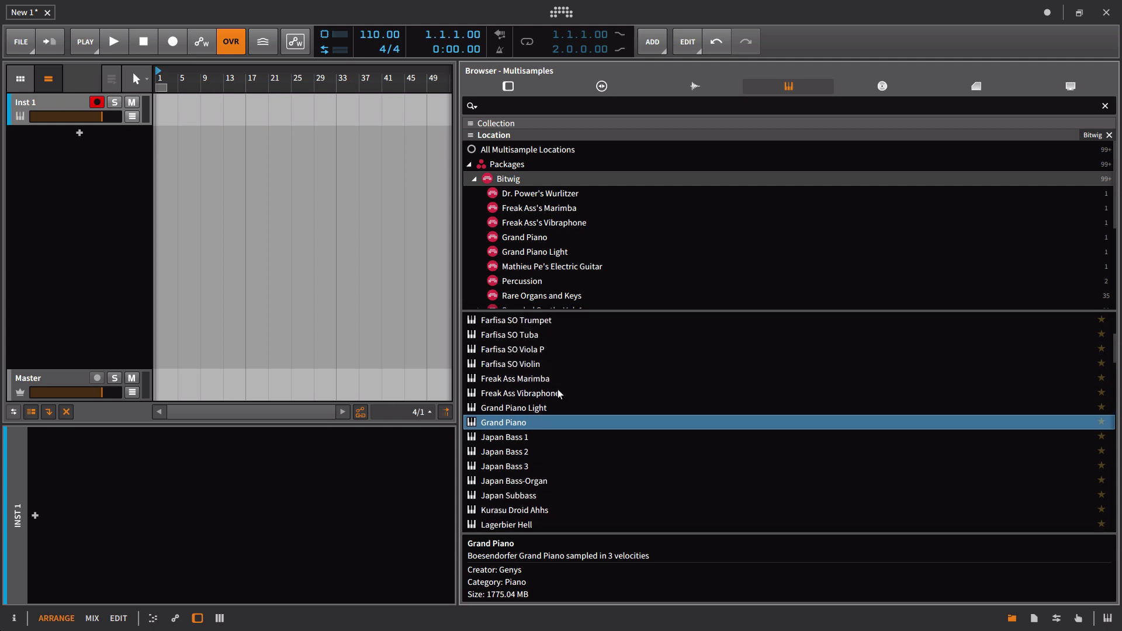
click(553, 362)
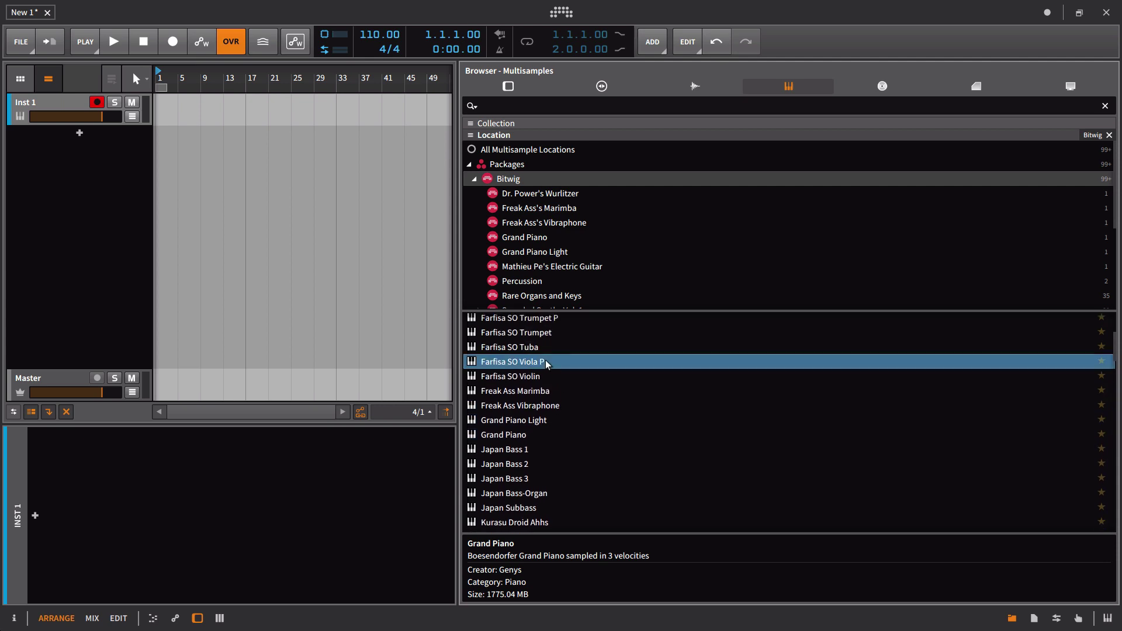
Step: Load Farfisa SO Viola P onto the instrument track as a Sampler
drag(552, 362, 28, 96)
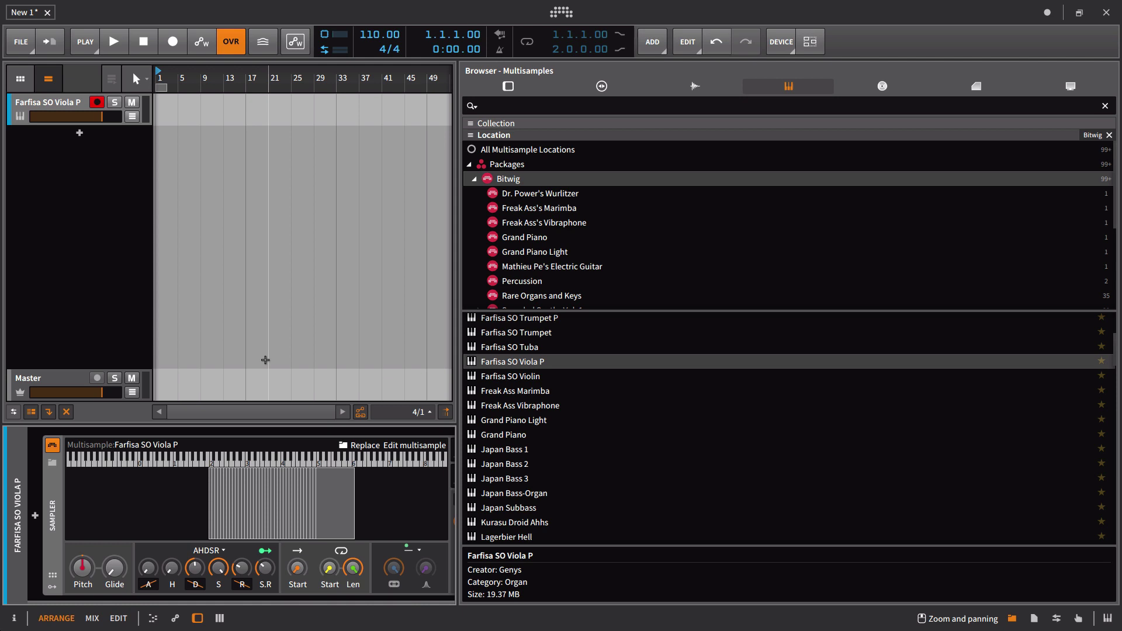
scroll(491, 421, up, 5)
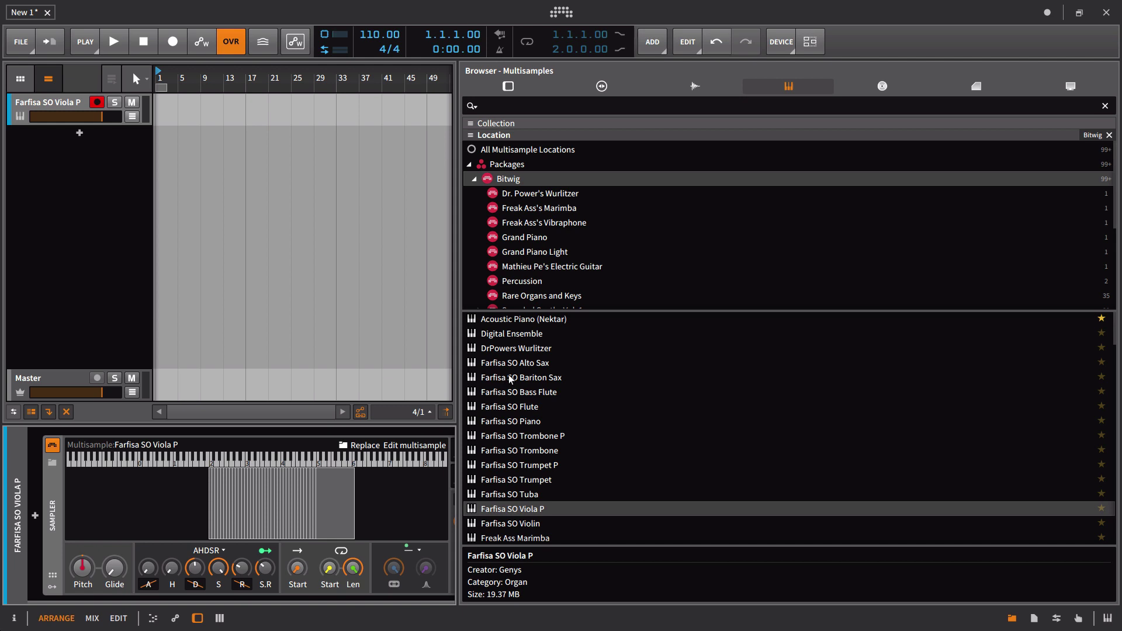
scroll(645, 191, down, 5)
Step: Switch the browser to Samples and scroll down to the Classic Drum Machines folders
click(695, 86)
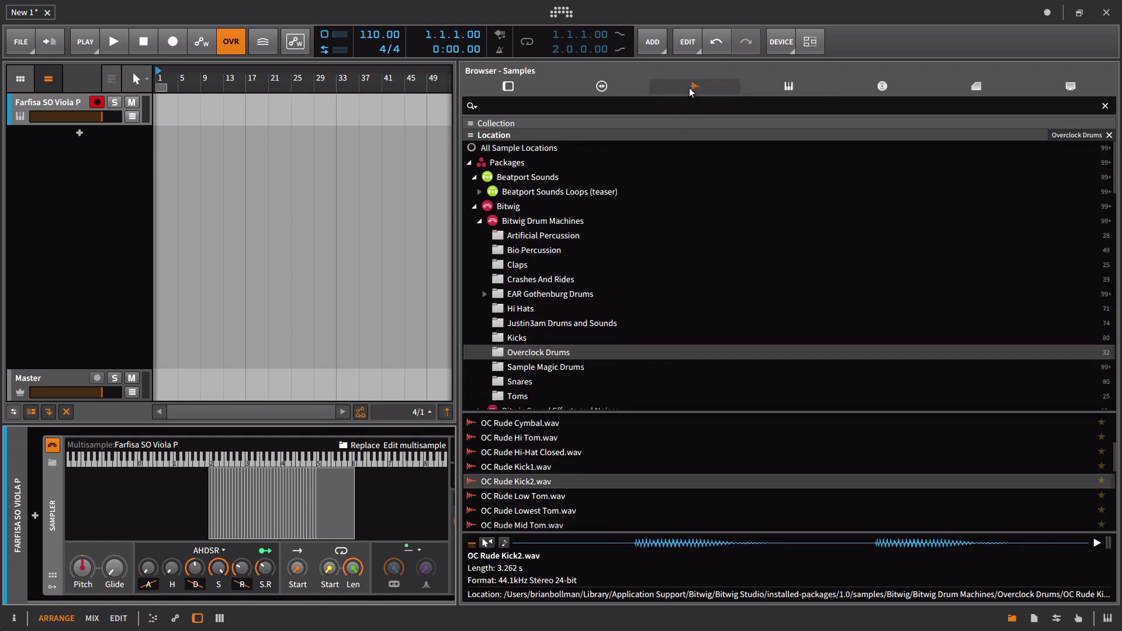
scroll(561, 279, down, 1)
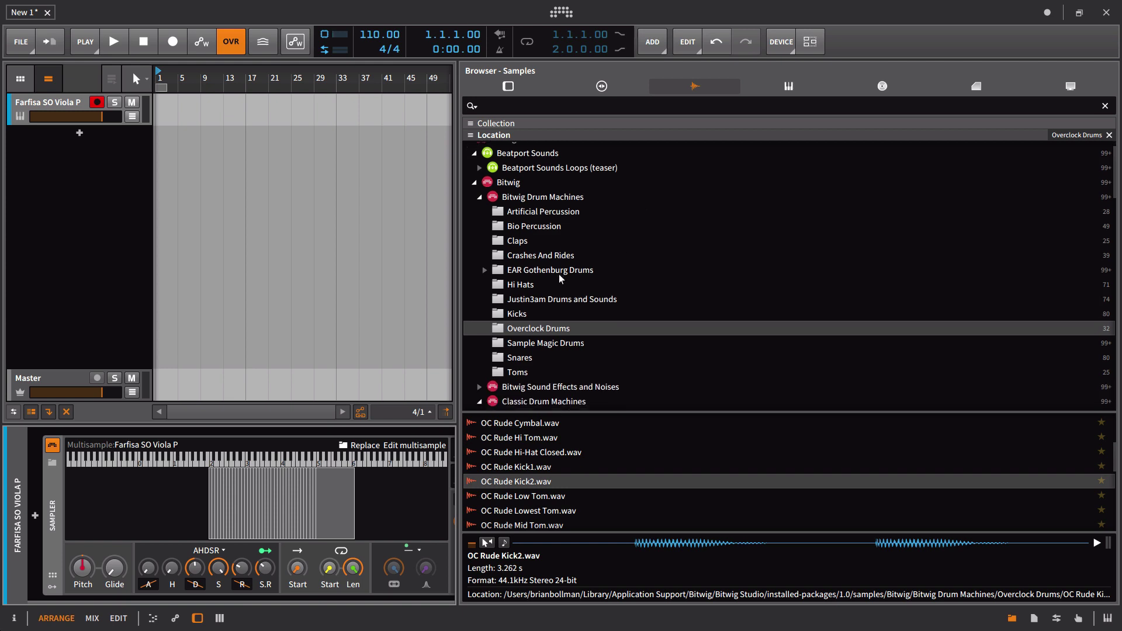
scroll(560, 276, down, 10)
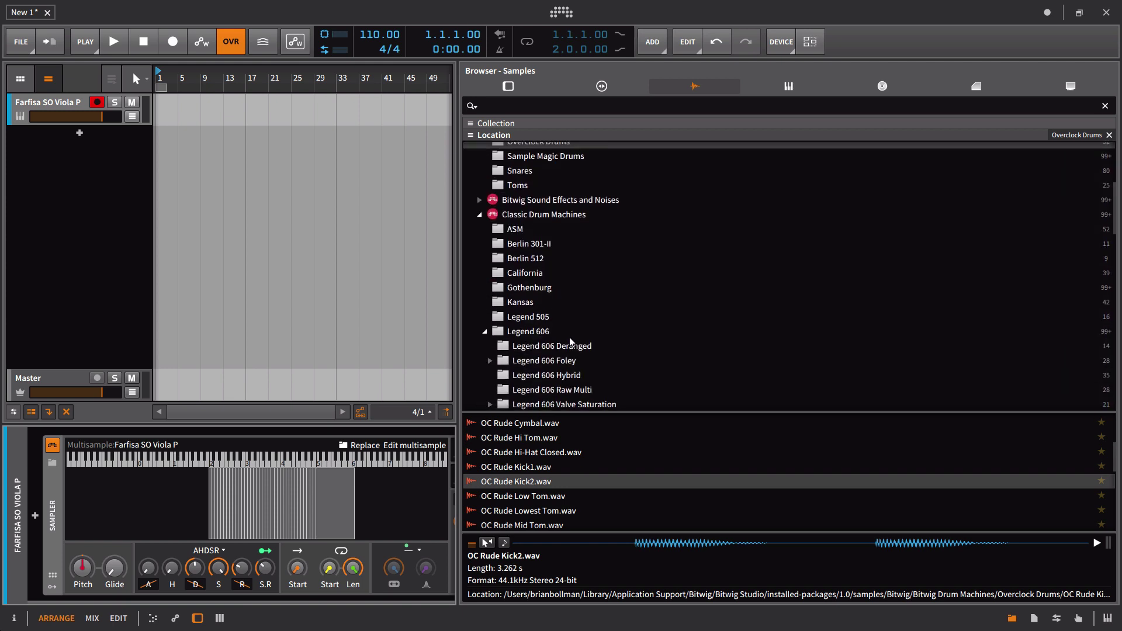
Step: Audition Legend 606 Deranged samples from Kick 02 through Snare 01 down to Tom Hi 02
click(525, 233)
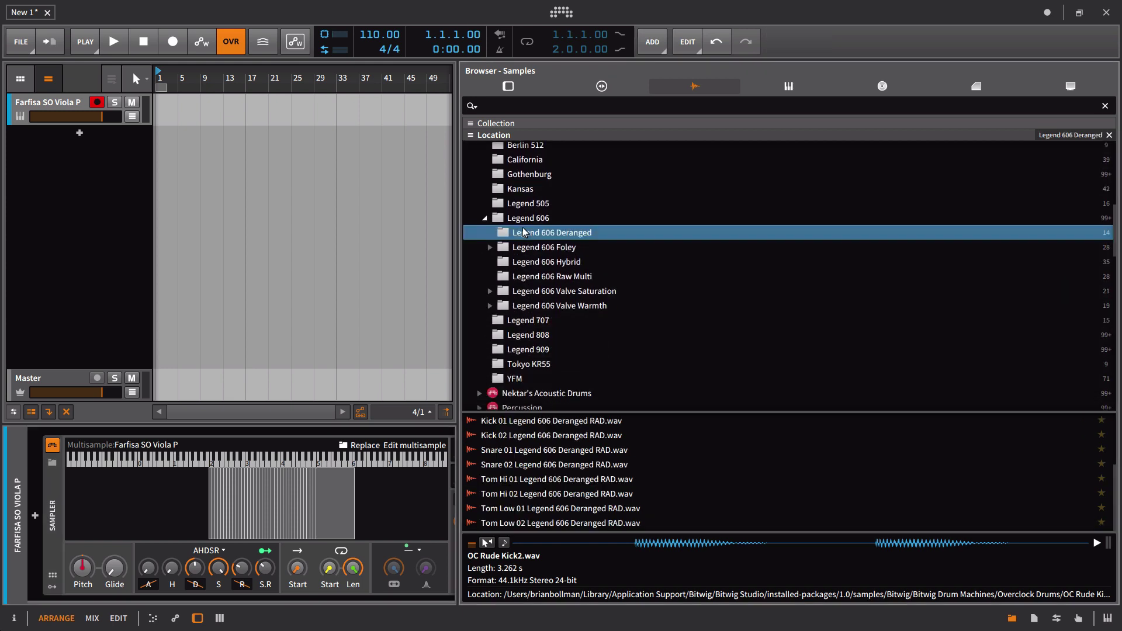
click(578, 436)
key(Down)
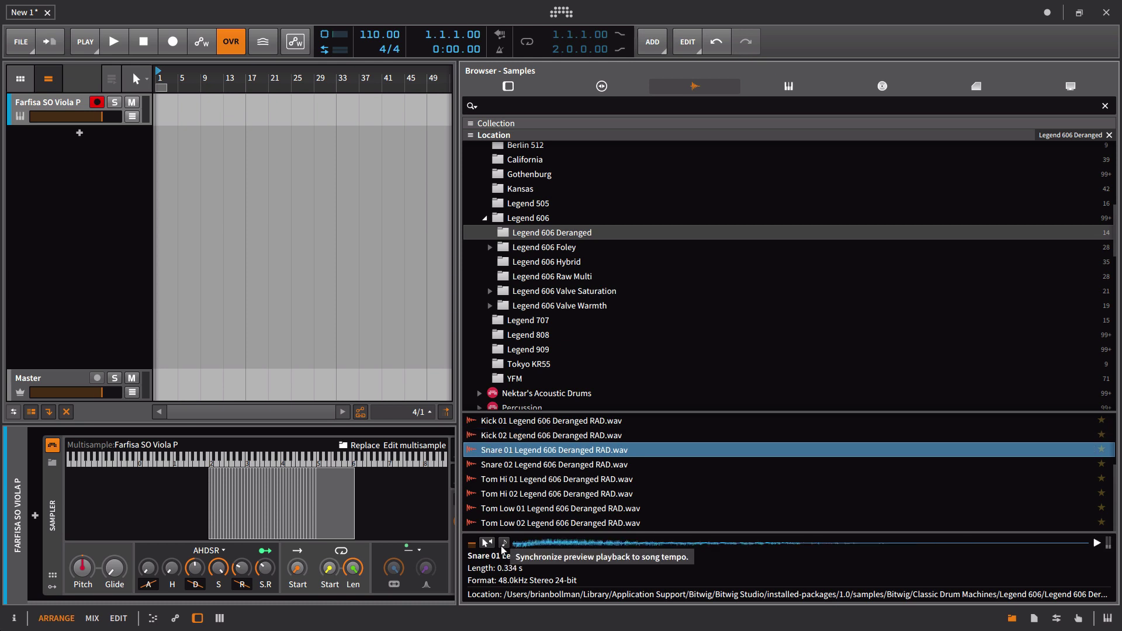
key(Down)
key(Down)
key(Down)
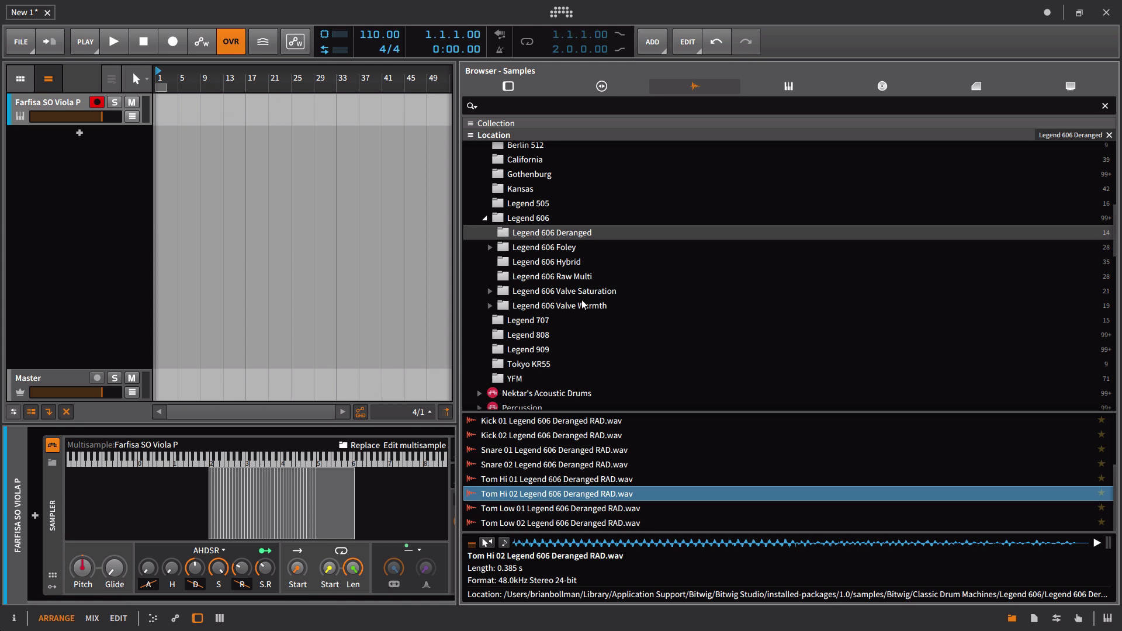
Step: Compare the Legend 606 Valve Saturation and Valve Warmth folders, ending on Valve Saturation
click(563, 292)
click(562, 305)
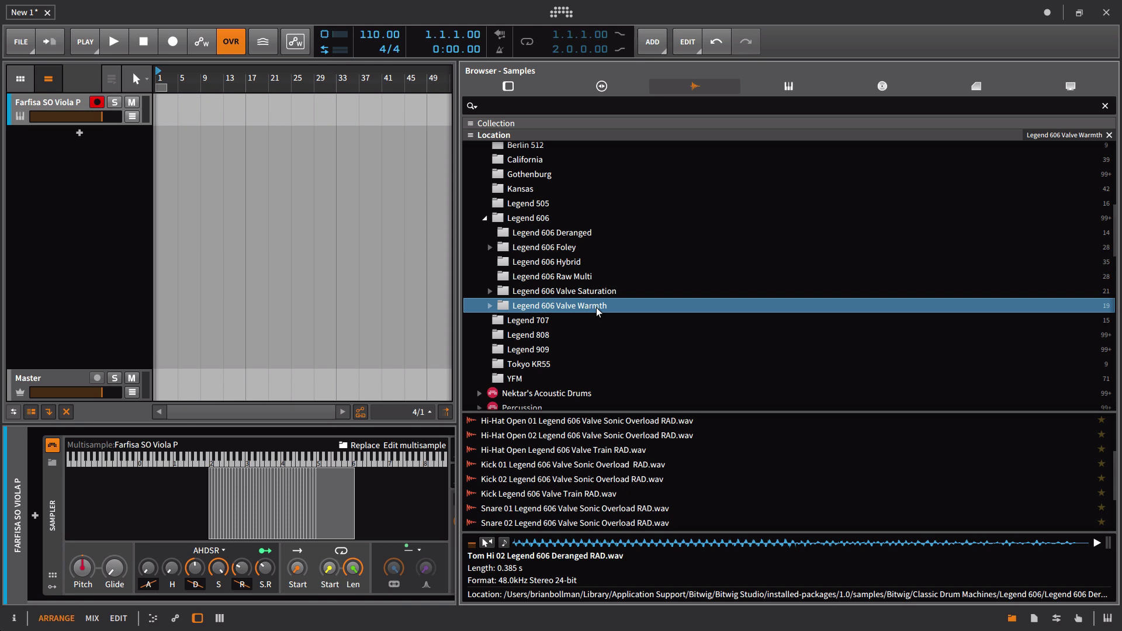
click(592, 292)
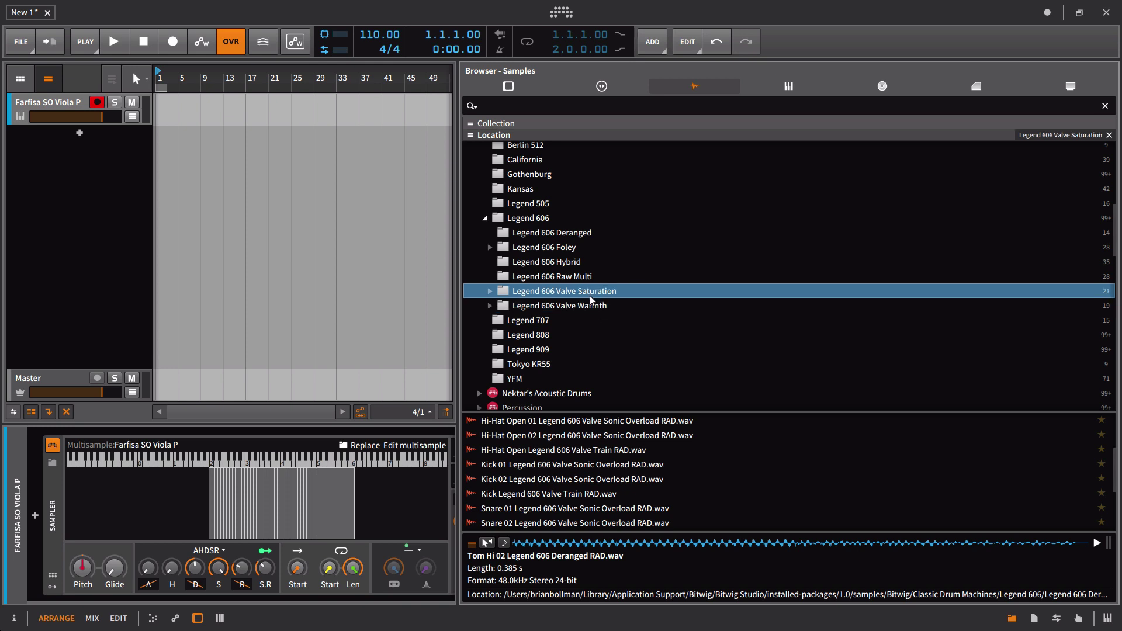
click(592, 304)
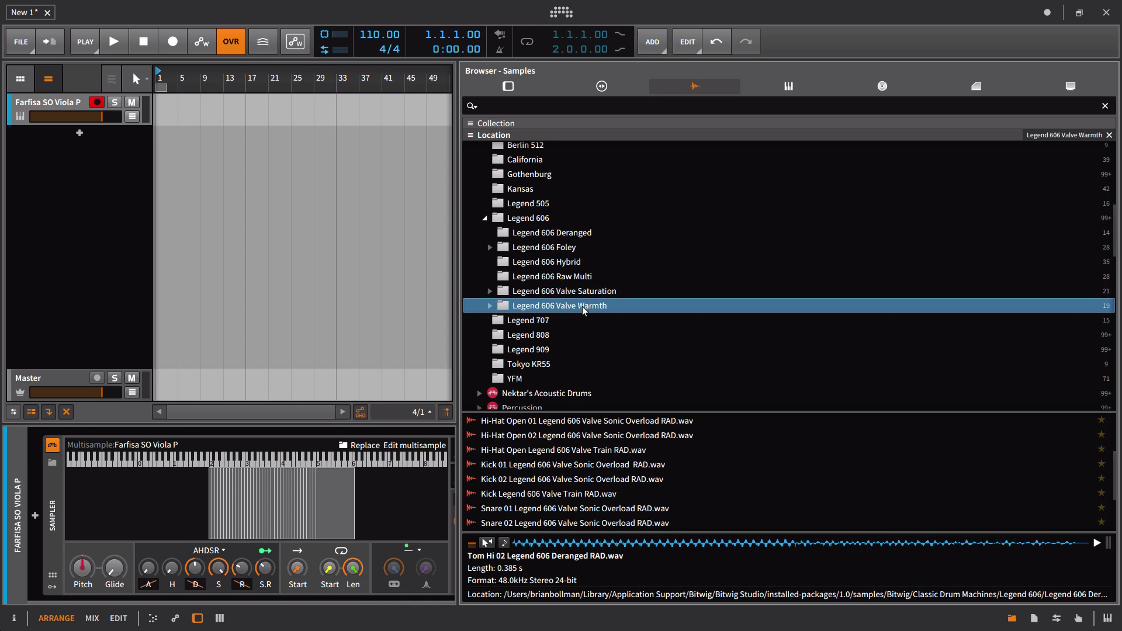
click(566, 296)
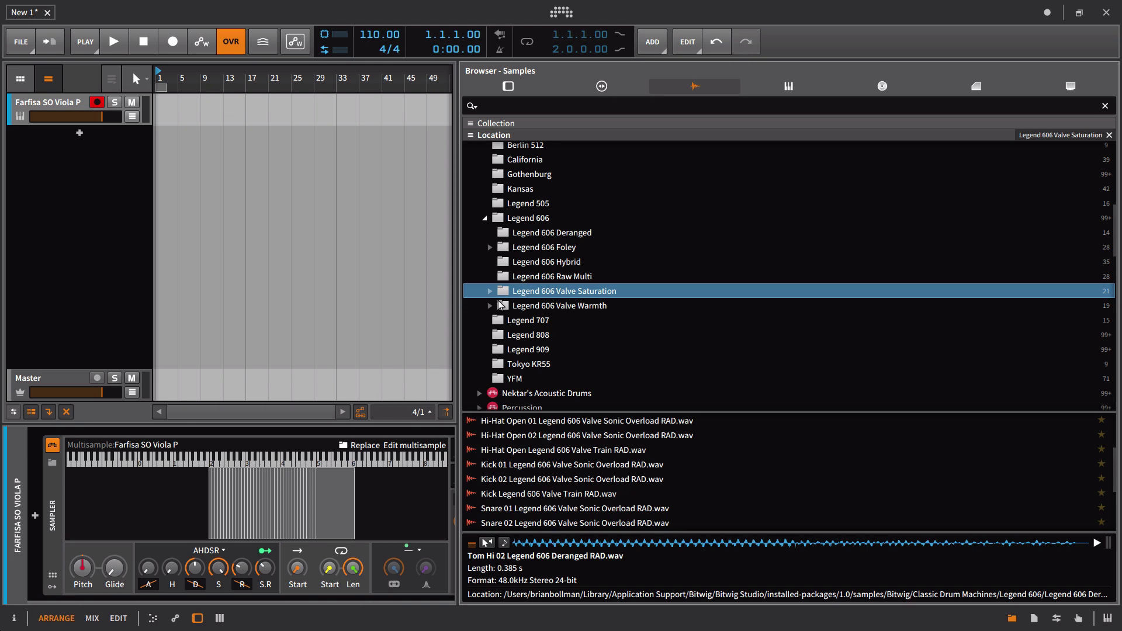
Step: Widen the browser panel and open the project whose Audio 1 track holds a Tool device
scroll(544, 292, down, 10)
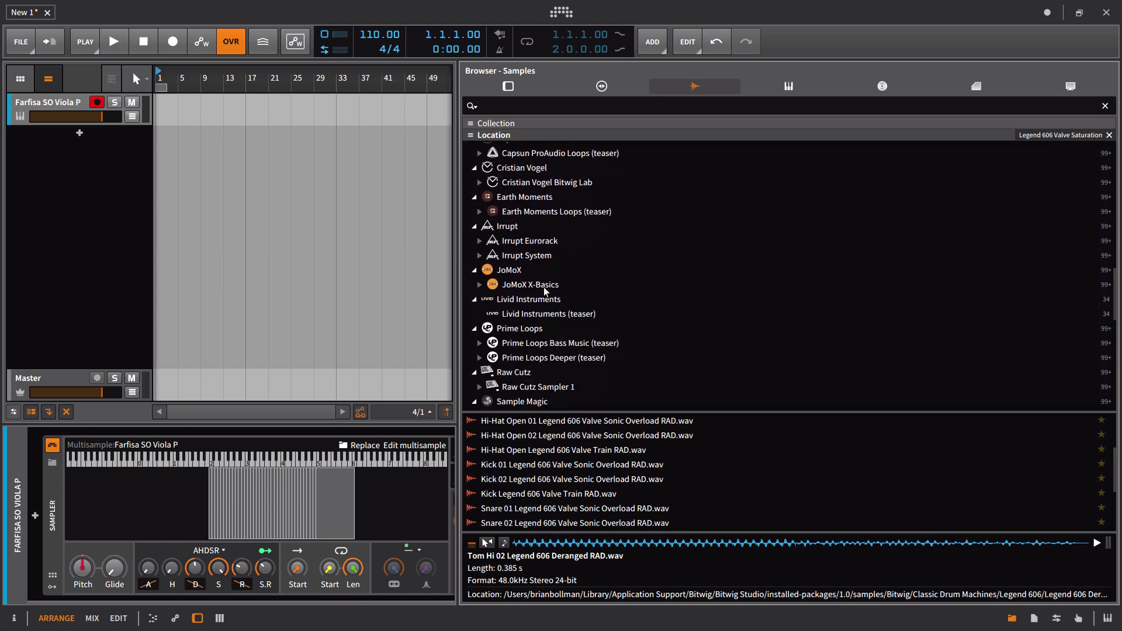
scroll(544, 292, up, 15)
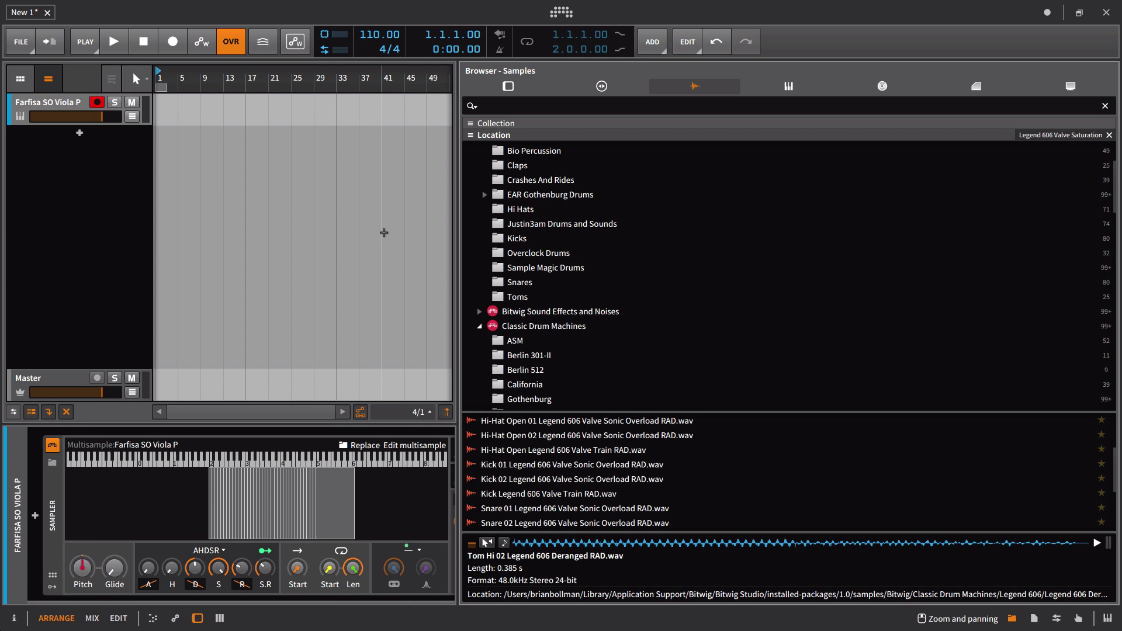
drag(459, 222, 387, 220)
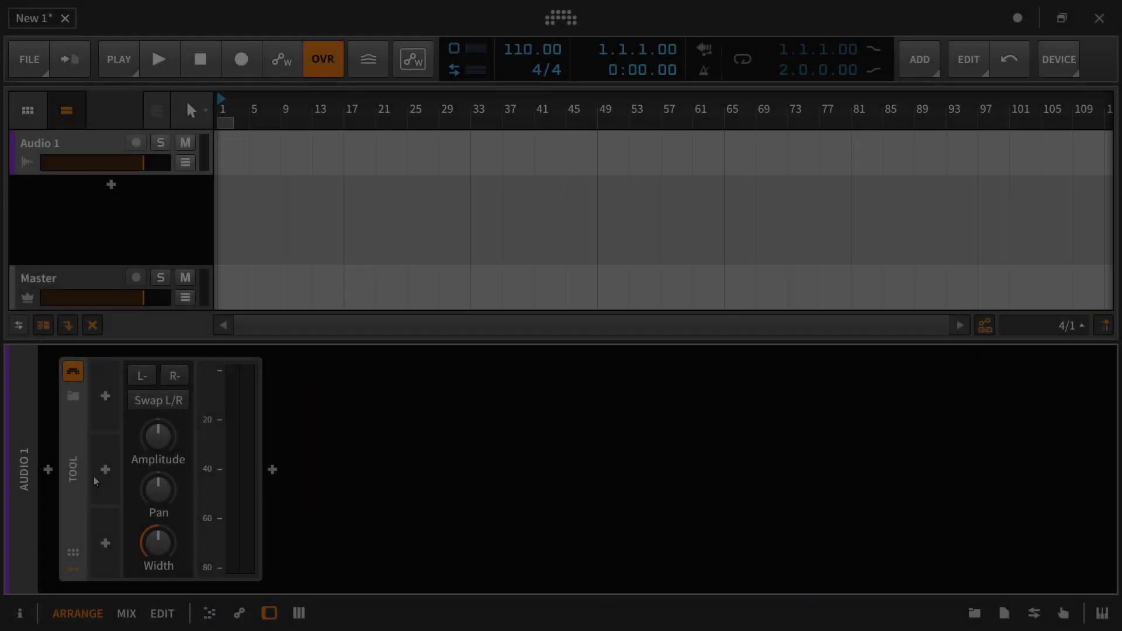
Step: Add a Polynom modulator to the Tool device on Audio 1
click(106, 397)
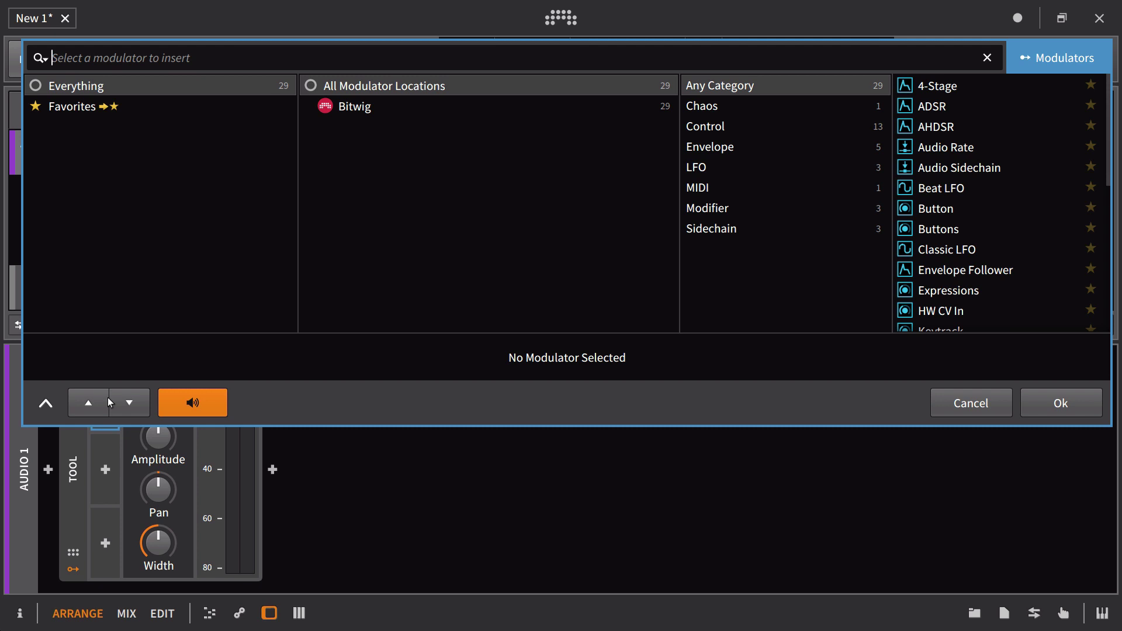
scroll(932, 303, down, 5)
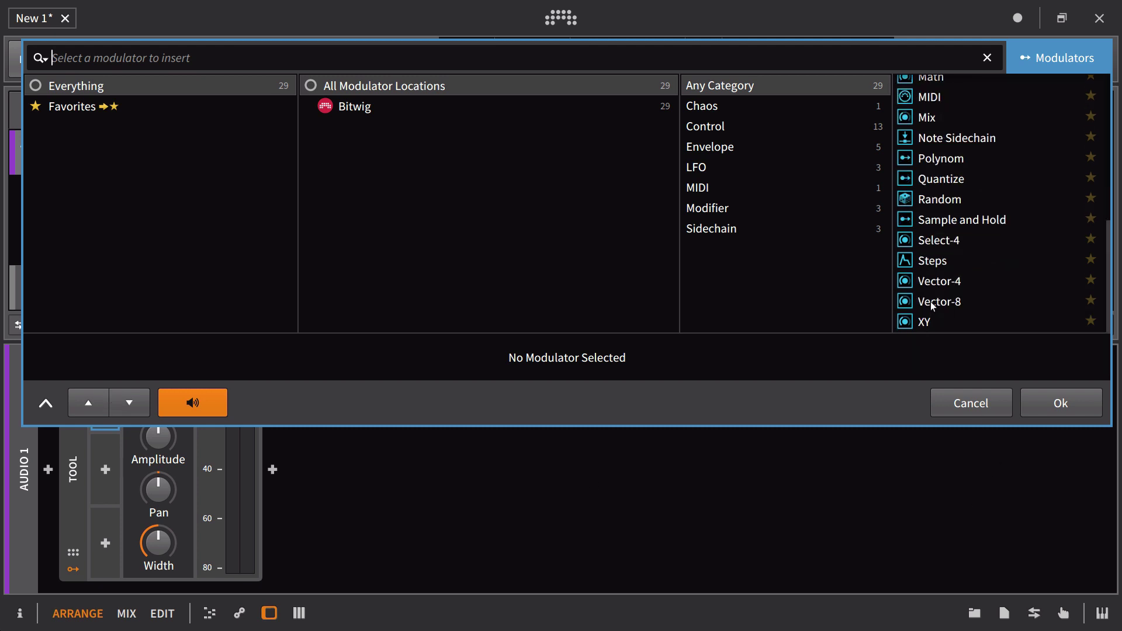
scroll(933, 305, up, 5)
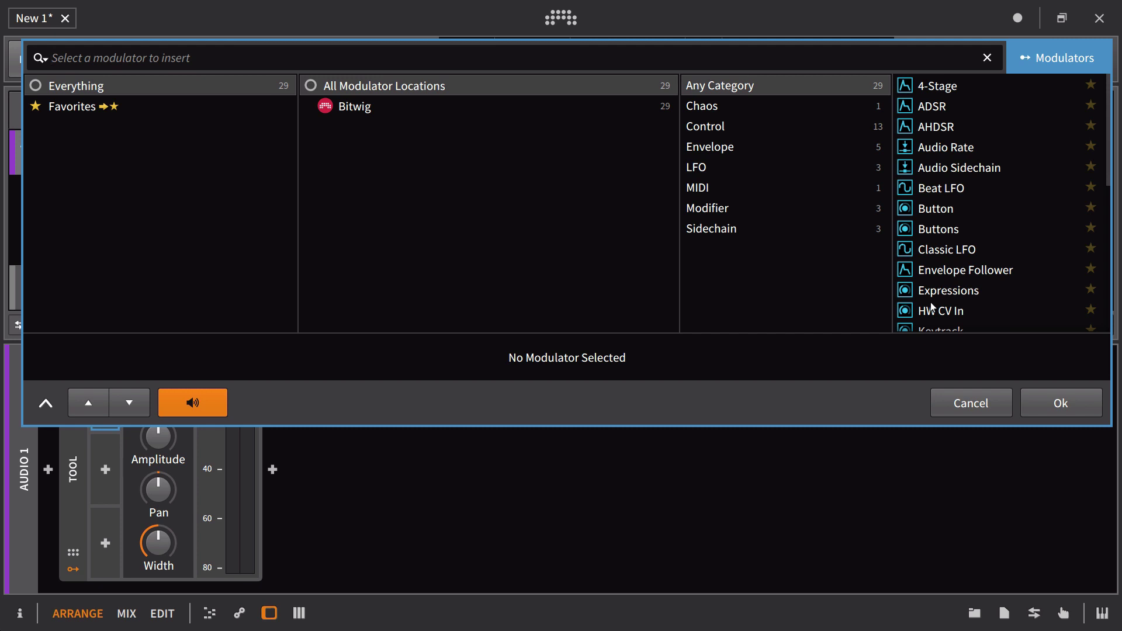
scroll(942, 290, down, 5)
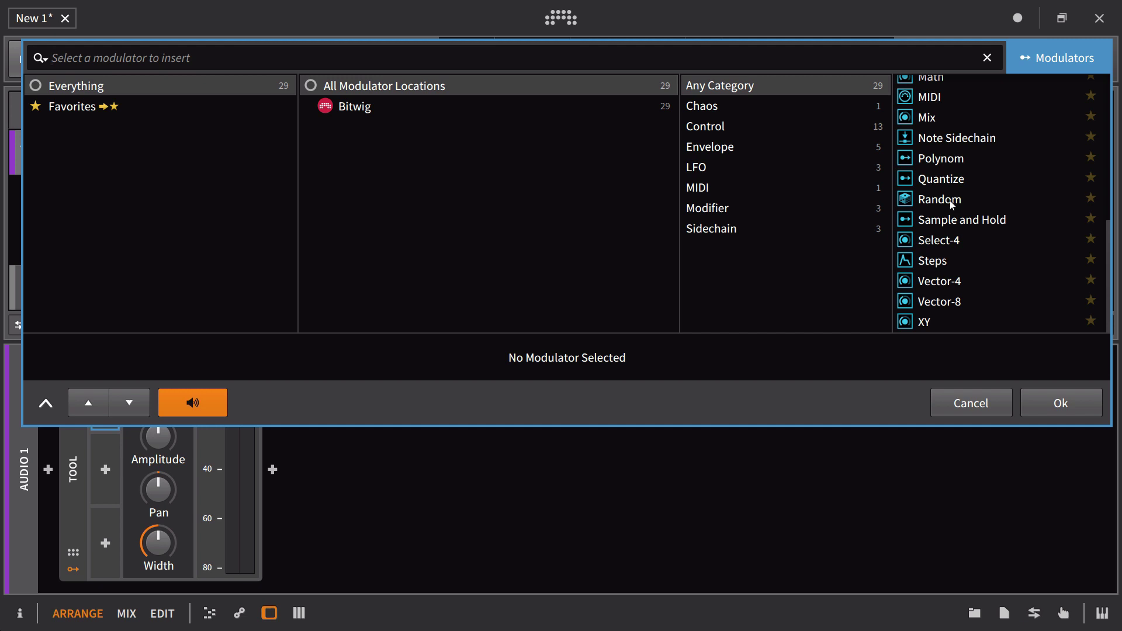
click(944, 165)
click(1061, 407)
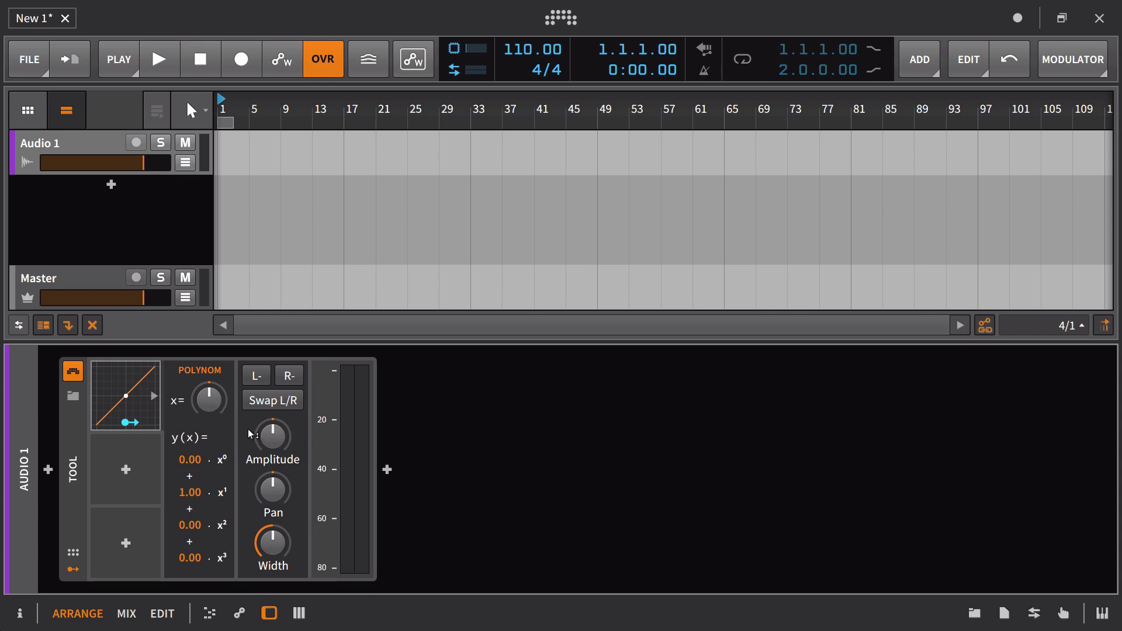
mouse_move(250, 434)
click(130, 422)
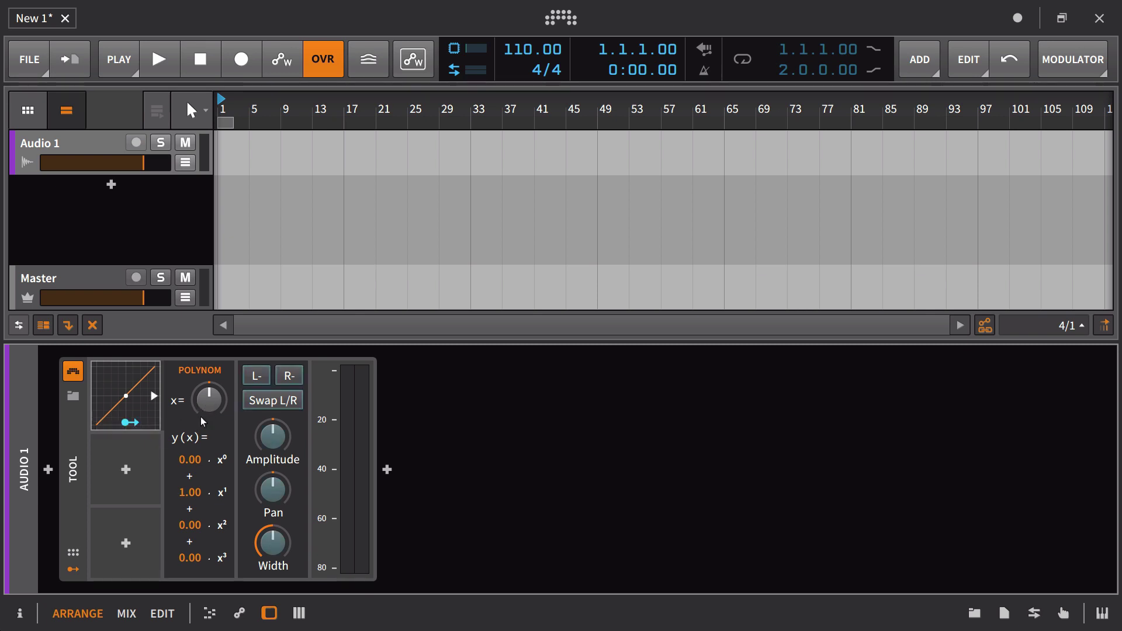
drag(273, 435, 273, 421)
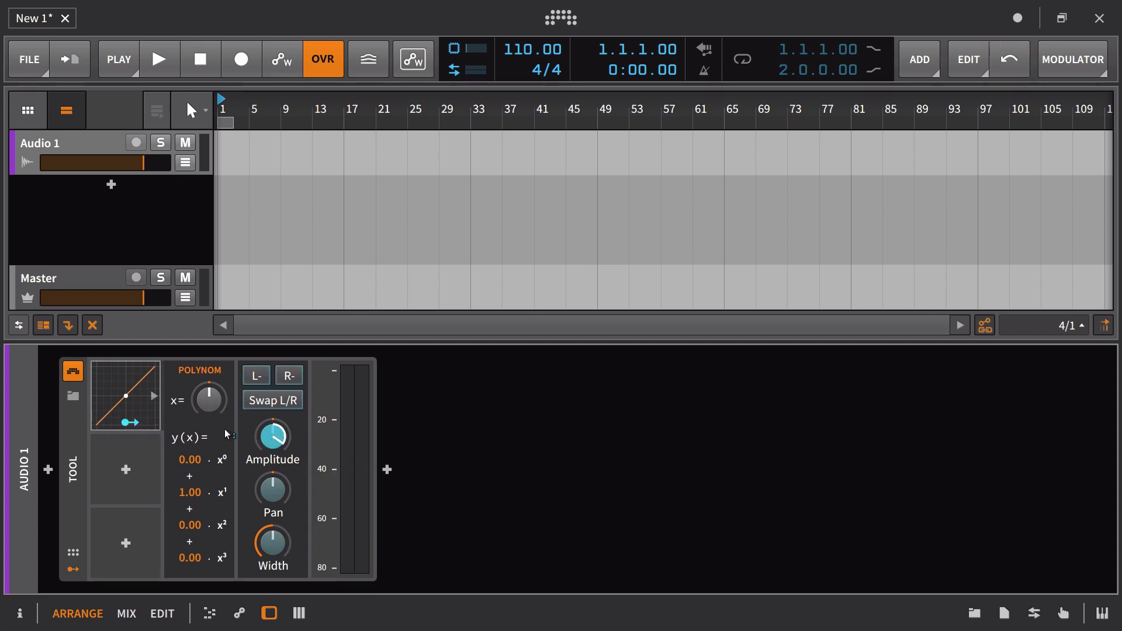
key(Escape)
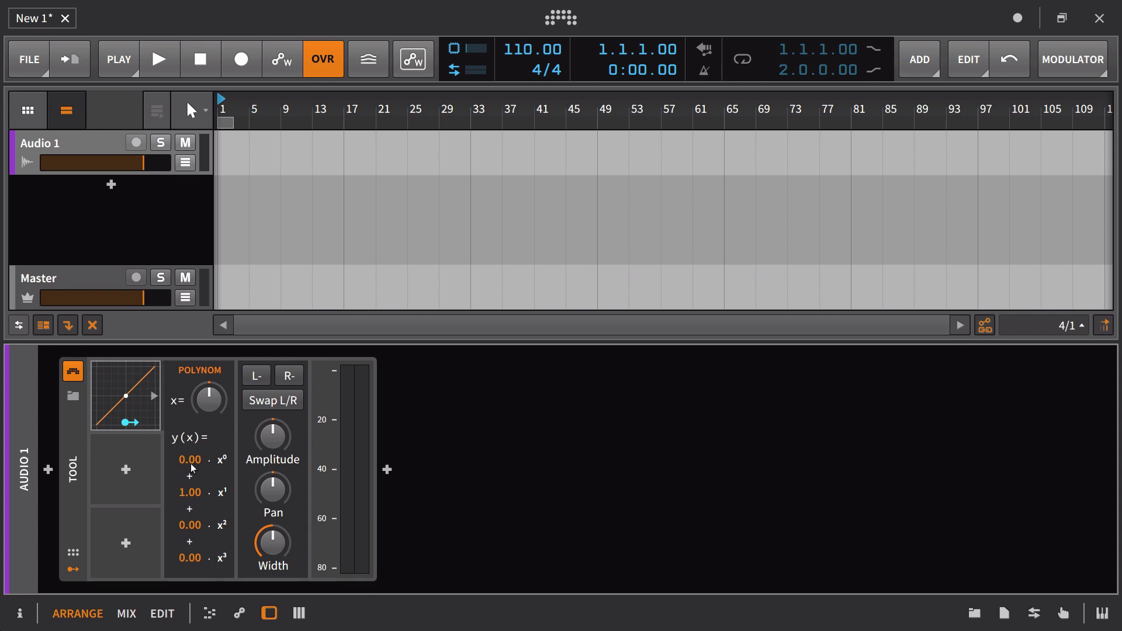
mouse_move(196, 407)
mouse_down()
mouse_move(197, 378)
mouse_move(196, 436)
mouse_move(213, 412)
mouse_move(213, 370)
mouse_move(213, 412)
mouse_up()
key(ctrl+z)
Step: Try out the x¹ coefficient, Polynom input and Tool gain, then reset the input to zero
drag(186, 500, 186, 449)
mouse_move(221, 400)
drag(221, 399, 220, 374)
mouse_move(342, 462)
drag(342, 462, 342, 490)
drag(218, 403, 178, 524)
double_click(209, 400)
Step: Set x¹ to 0.00 and x² to 0.80, then move the input x to about -0.467
drag(196, 494, 196, 494)
double_click(196, 494)
text(0)
key(Return)
drag(189, 527, 188, 527)
drag(199, 399, 196, 440)
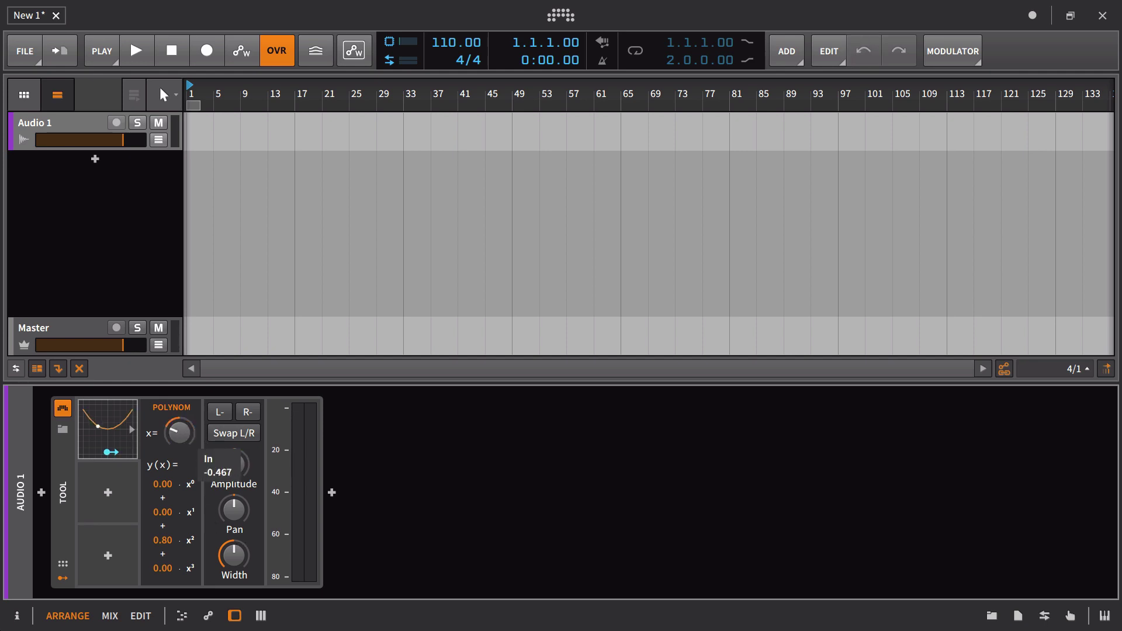
Step: Reset the x² coefficient to 0.00 and raise the x³ coefficient
drag(162, 540, 162, 569)
double_click(167, 540)
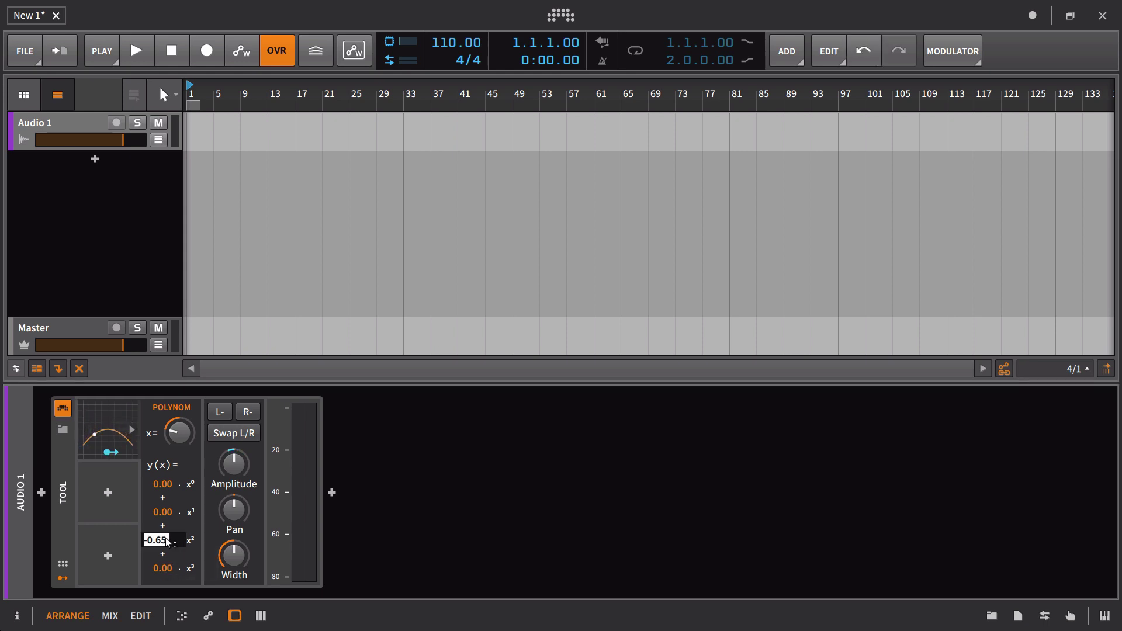
text(0)
key(Return)
mouse_move(162, 568)
mouse_down()
mouse_move(163, 555)
mouse_move(163, 590)
mouse_move(162, 562)
mouse_up()
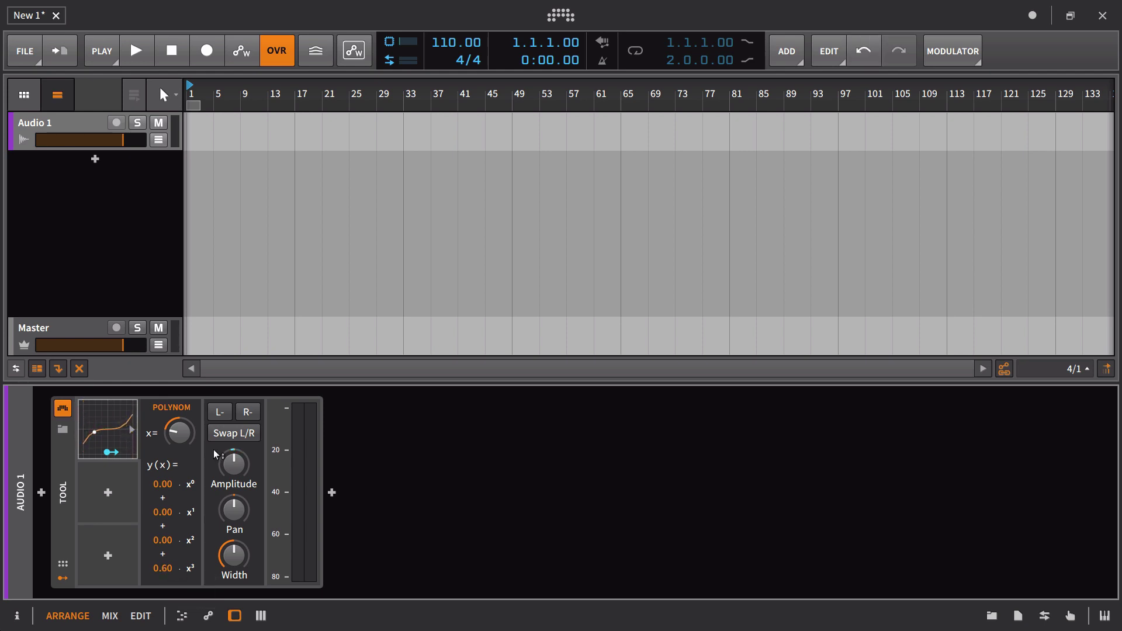
Step: Reshape the curve with x¹ at -0.92 and x² at 0.04, turning input x to maximum
mouse_move(216, 455)
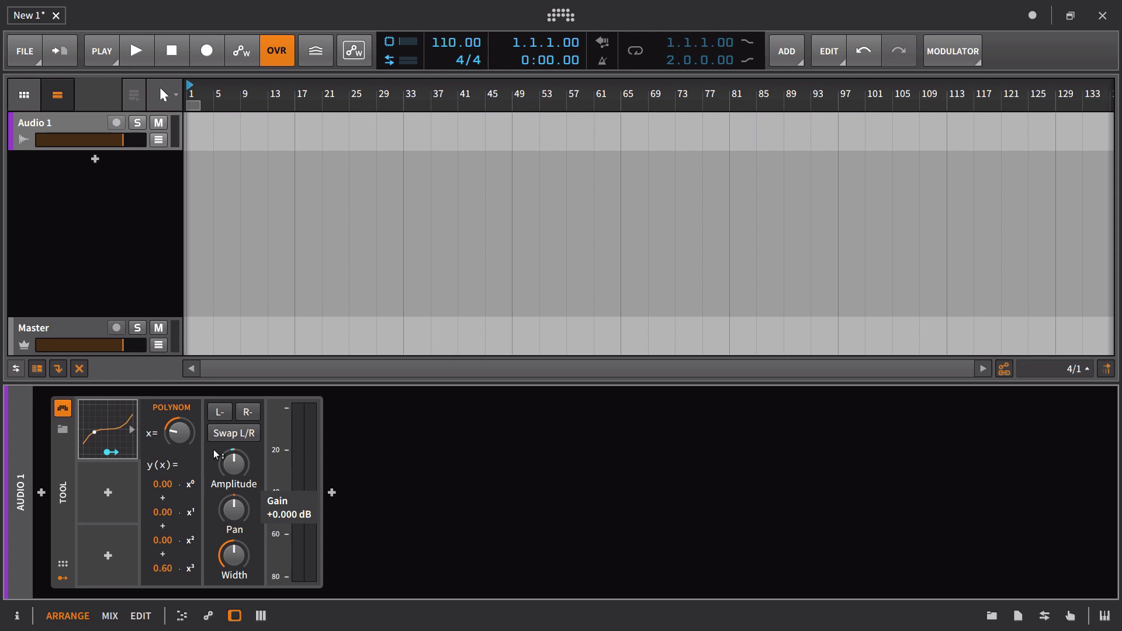
drag(178, 450, 178, 418)
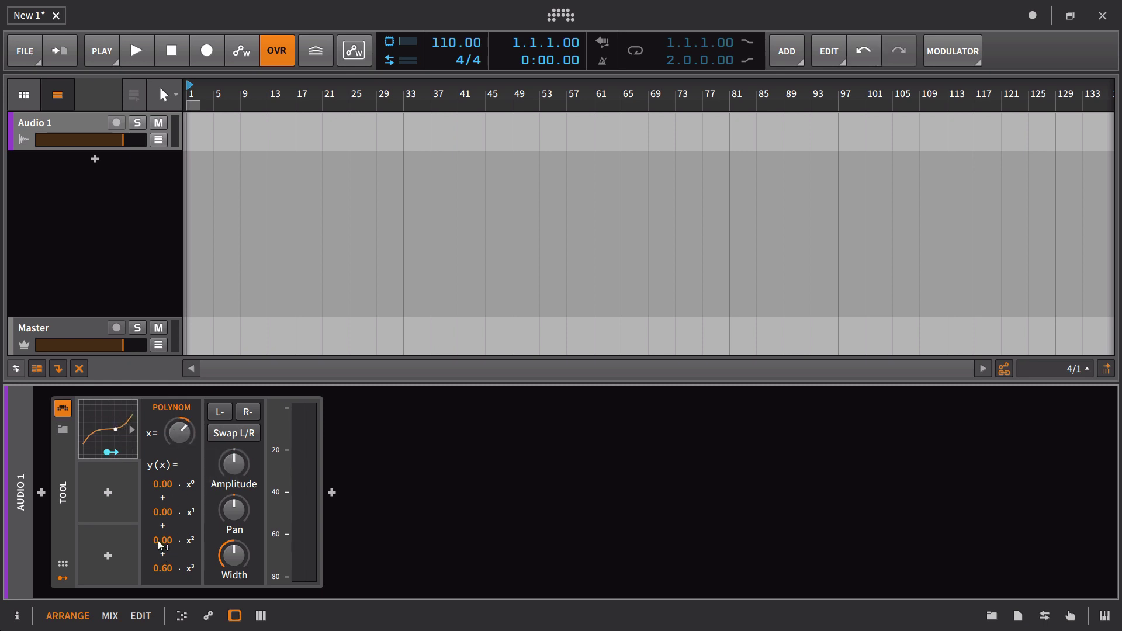
drag(162, 540, 115, 501)
mouse_move(179, 432)
mouse_down()
mouse_move(179, 397)
mouse_move(175, 443)
mouse_up()
Step: Search the modulator browser for 'st', then cancel it
click(111, 497)
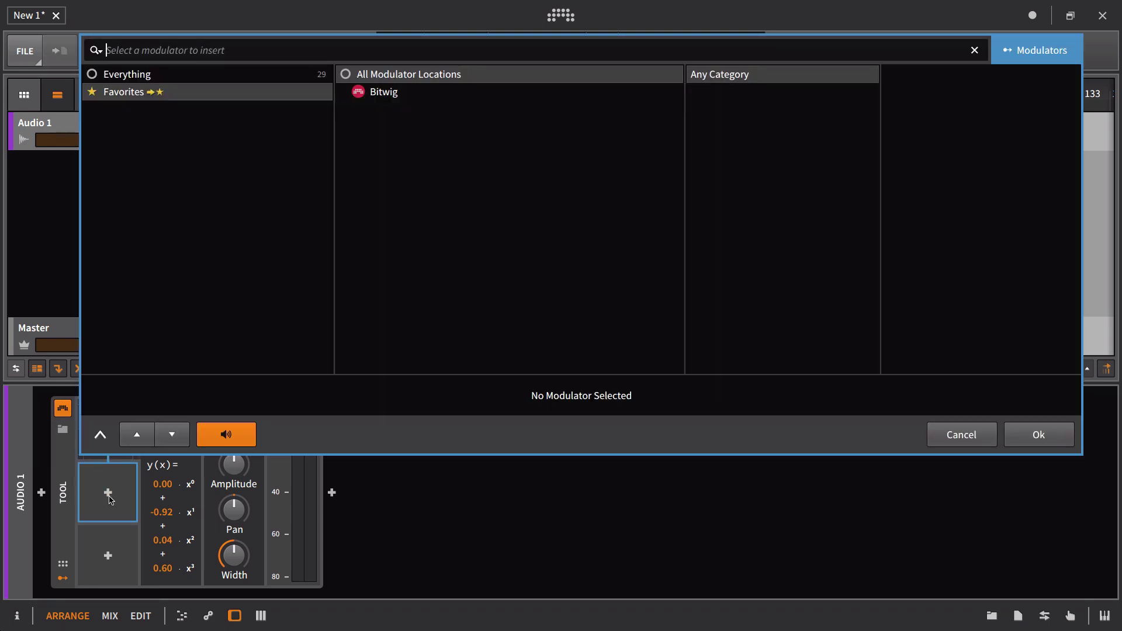
text(ste)
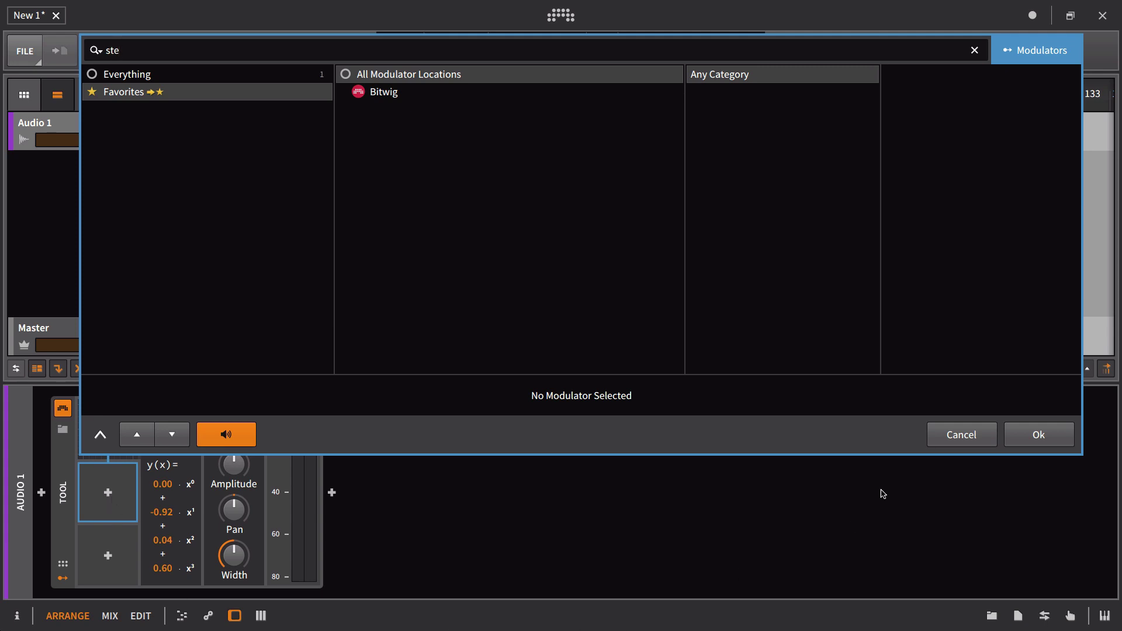
click(964, 436)
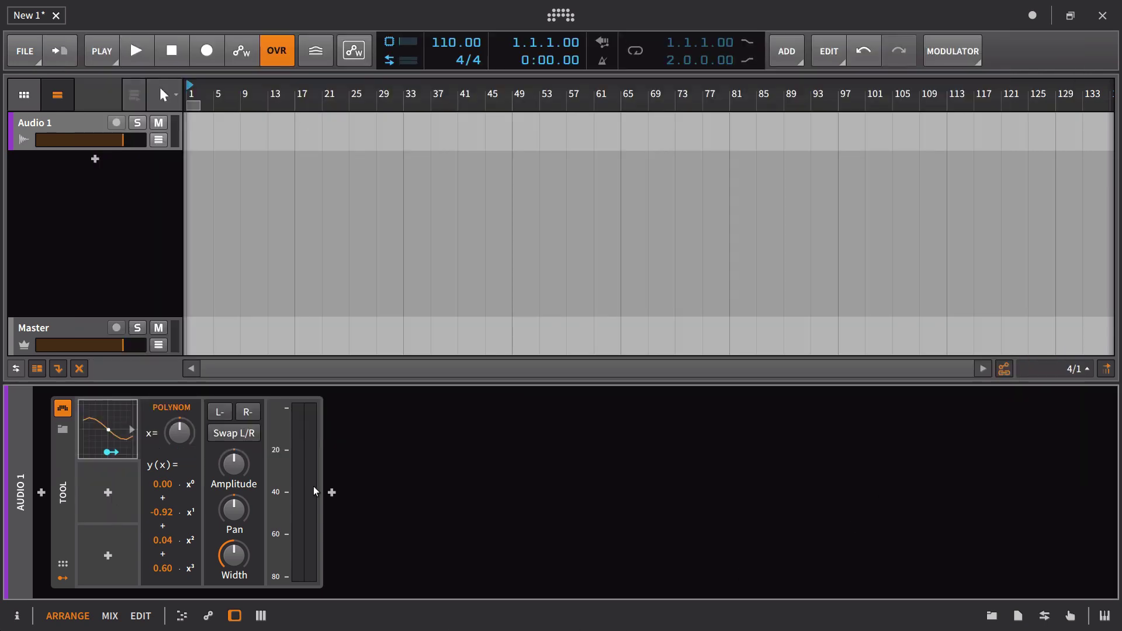
Step: Add a Steps modulator to the empty slot and randomize its steps
click(115, 500)
scroll(917, 298, down, 5)
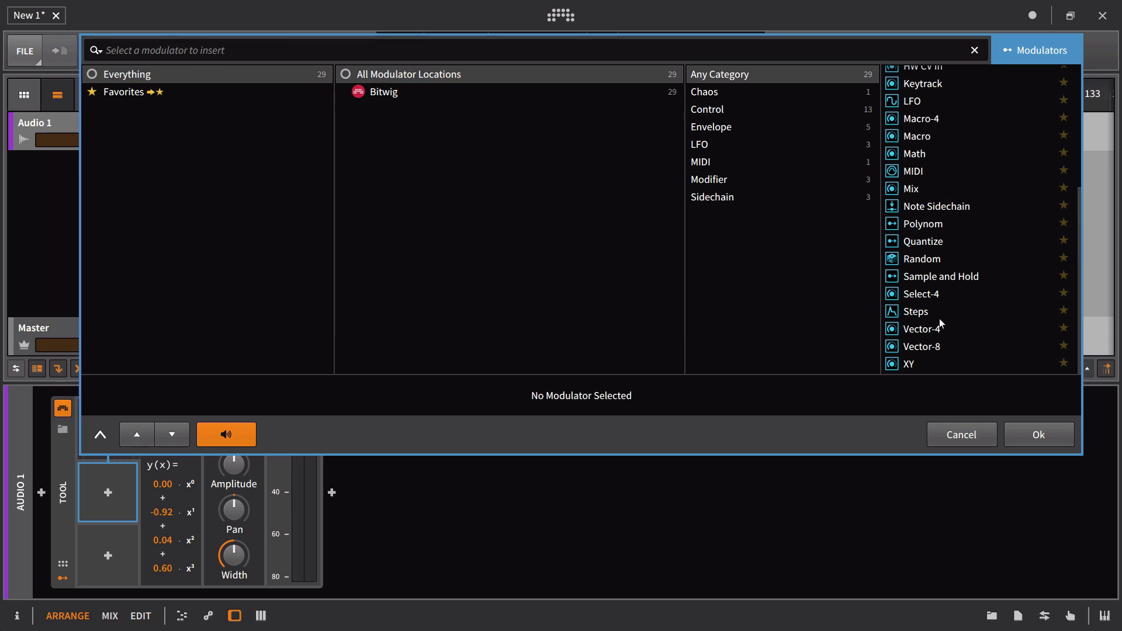
click(939, 316)
click(1034, 432)
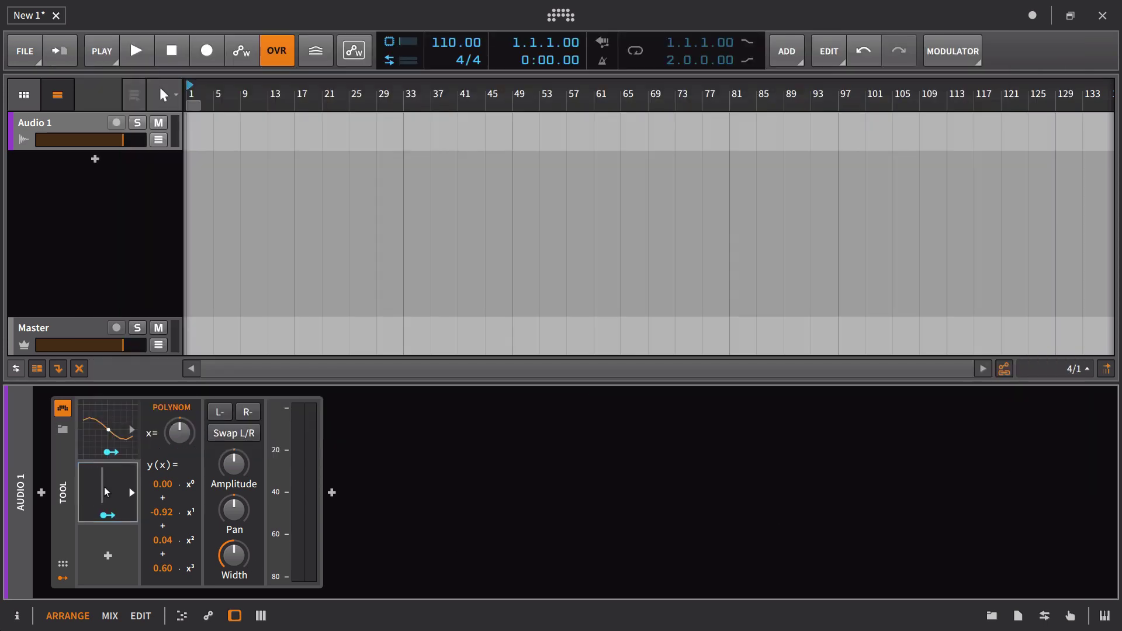
click(497, 538)
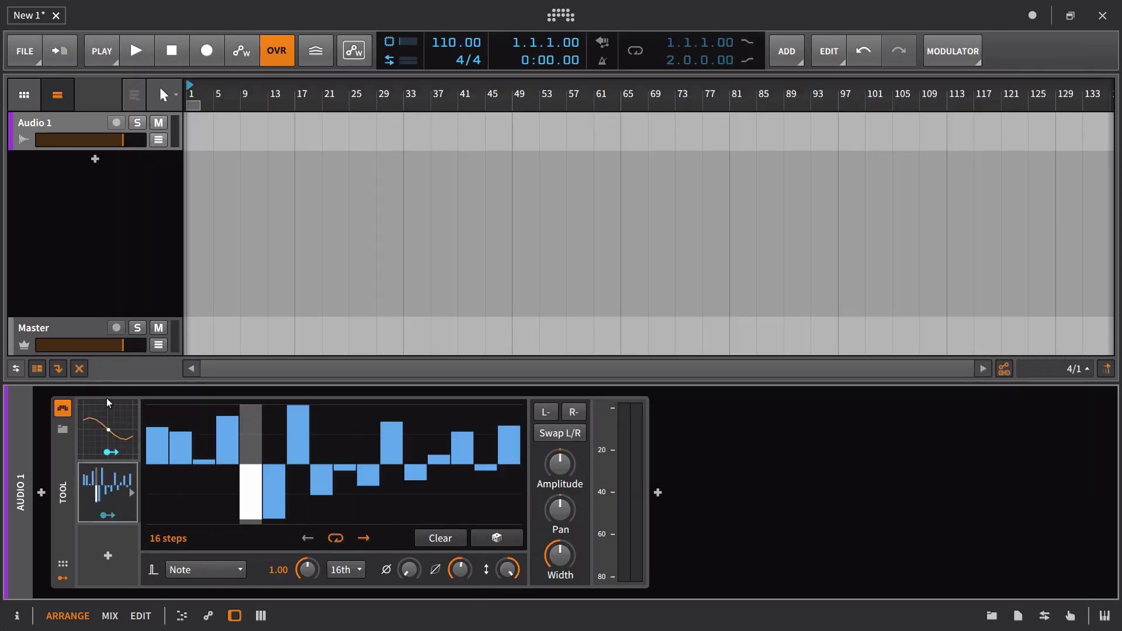
Step: Route the Steps modulator to the Polynom's x input and x² coefficient
click(108, 402)
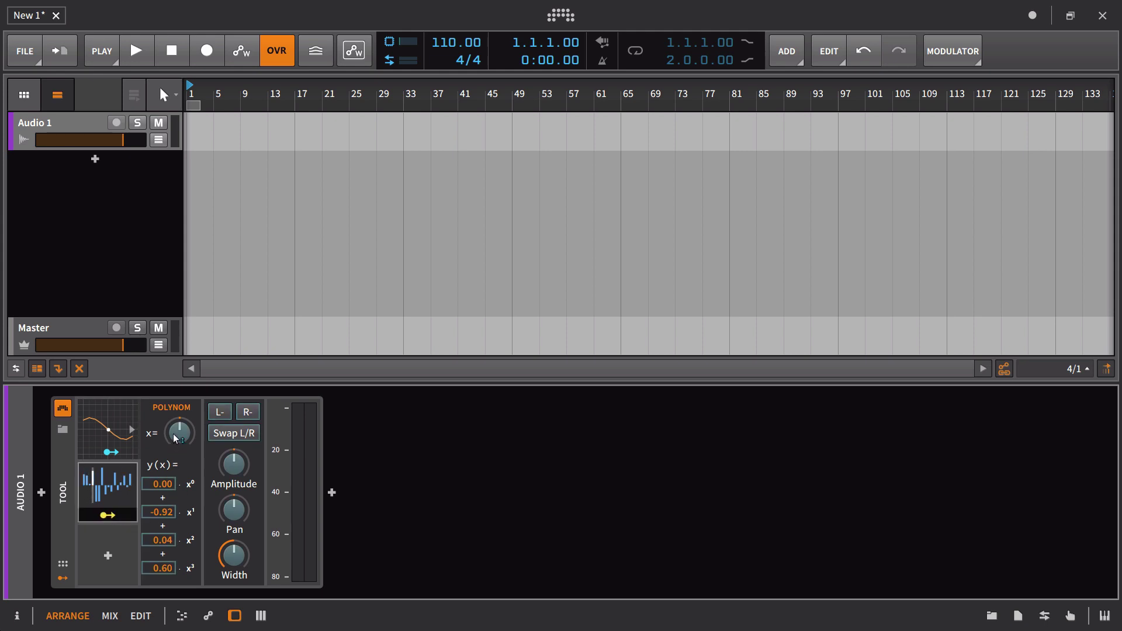
drag(175, 439, 175, 417)
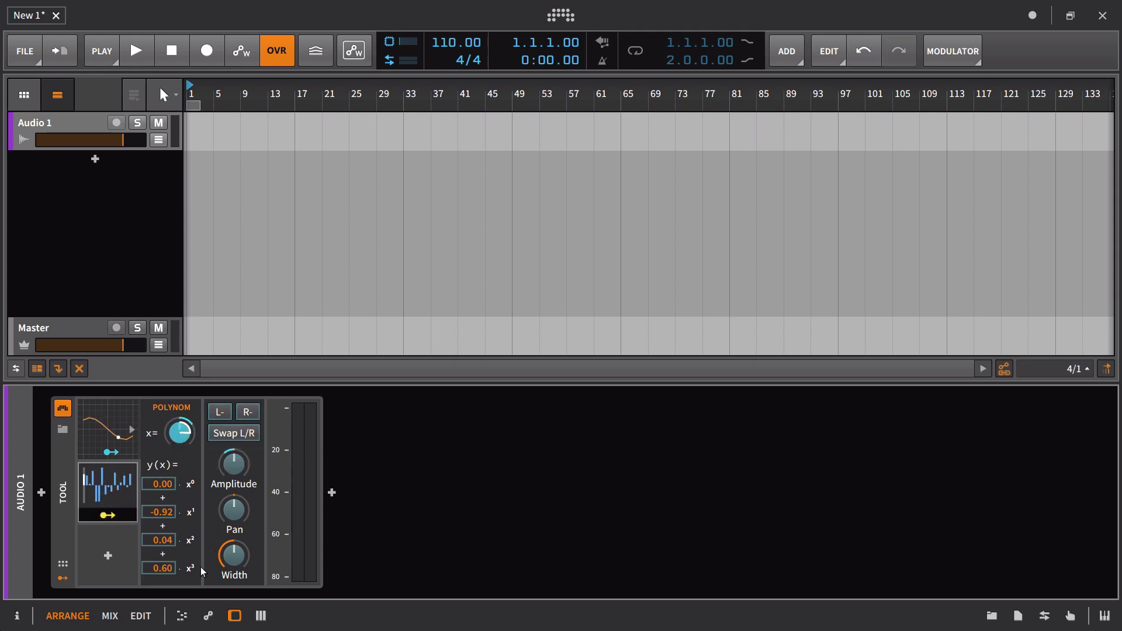
drag(163, 540, 162, 568)
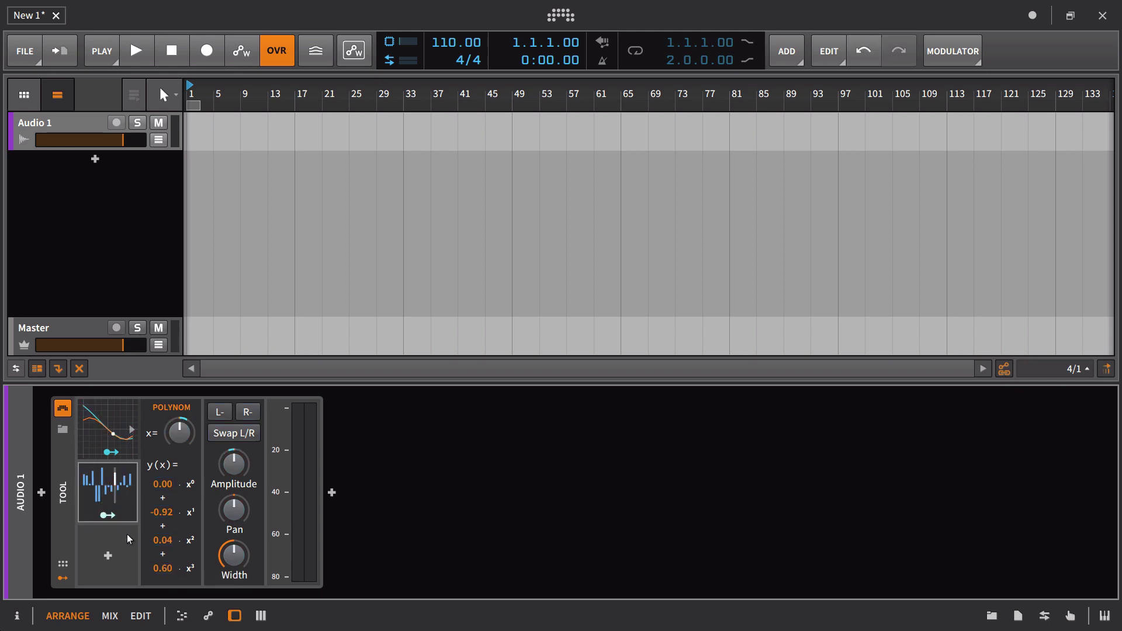
click(100, 486)
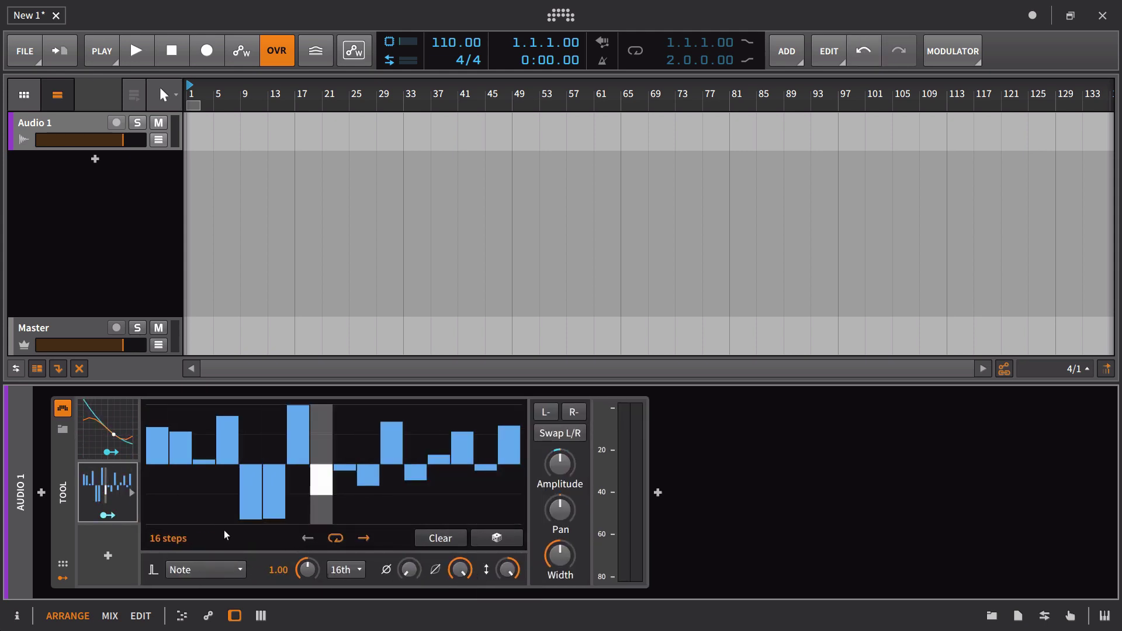
click(112, 429)
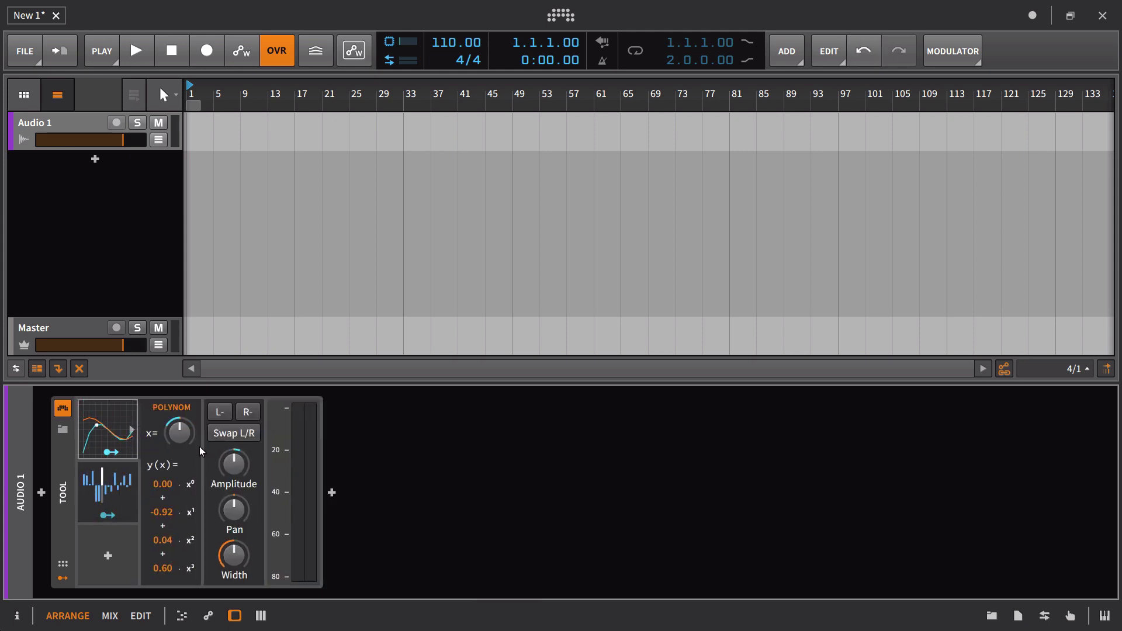
mouse_move(190, 444)
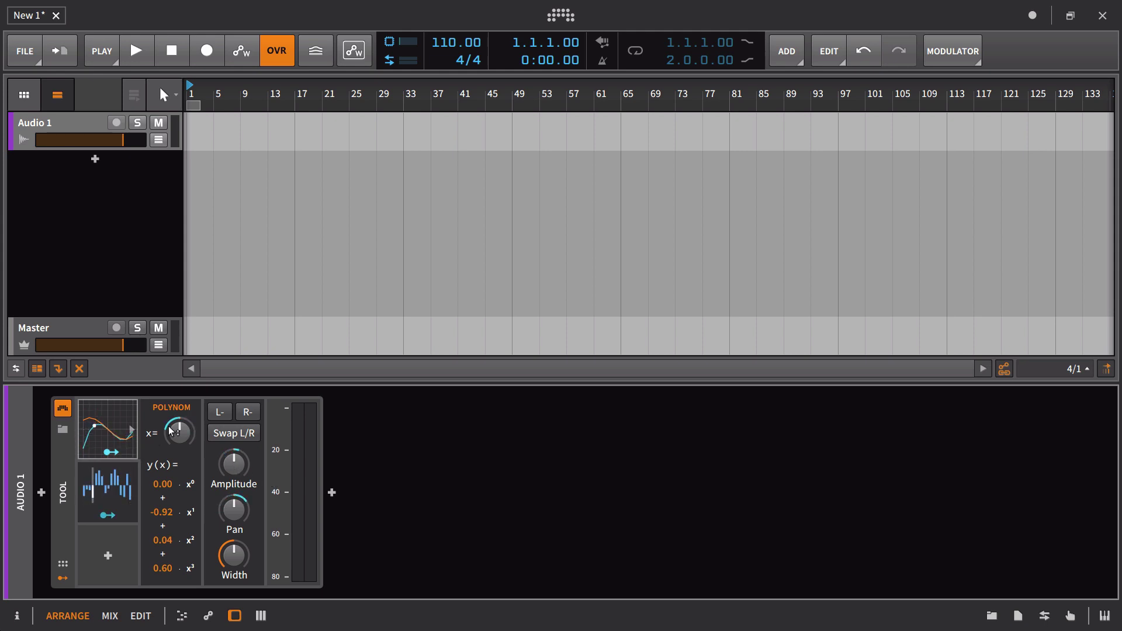
mouse_move(224, 457)
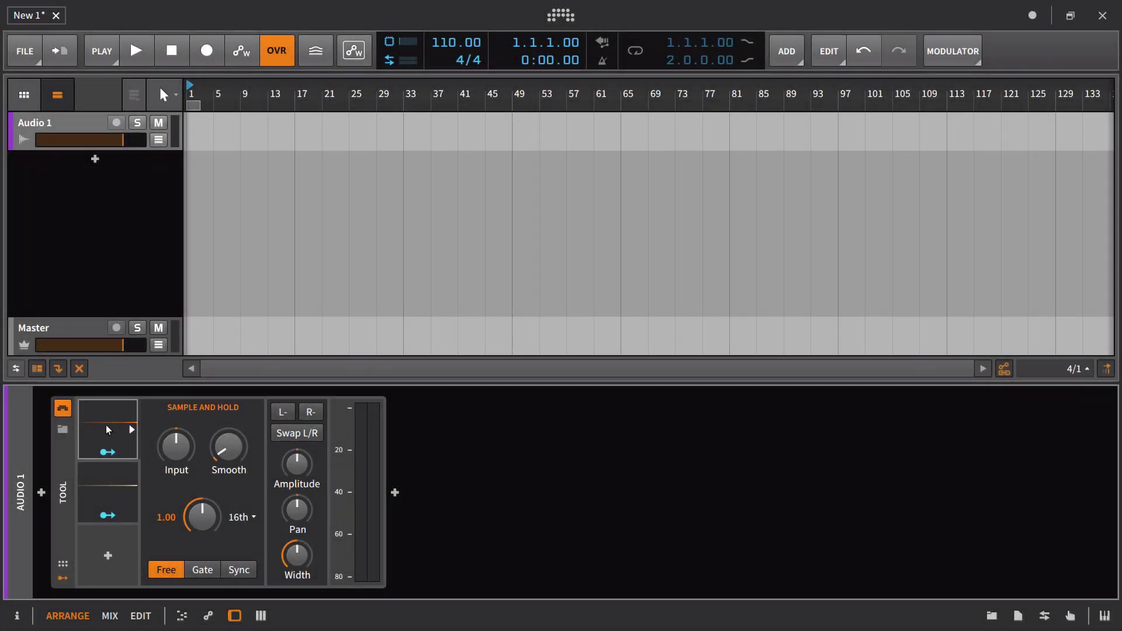
Step: Show the Quantize modulator's panel with its Input, Quantize and Sinh curve settings
click(98, 480)
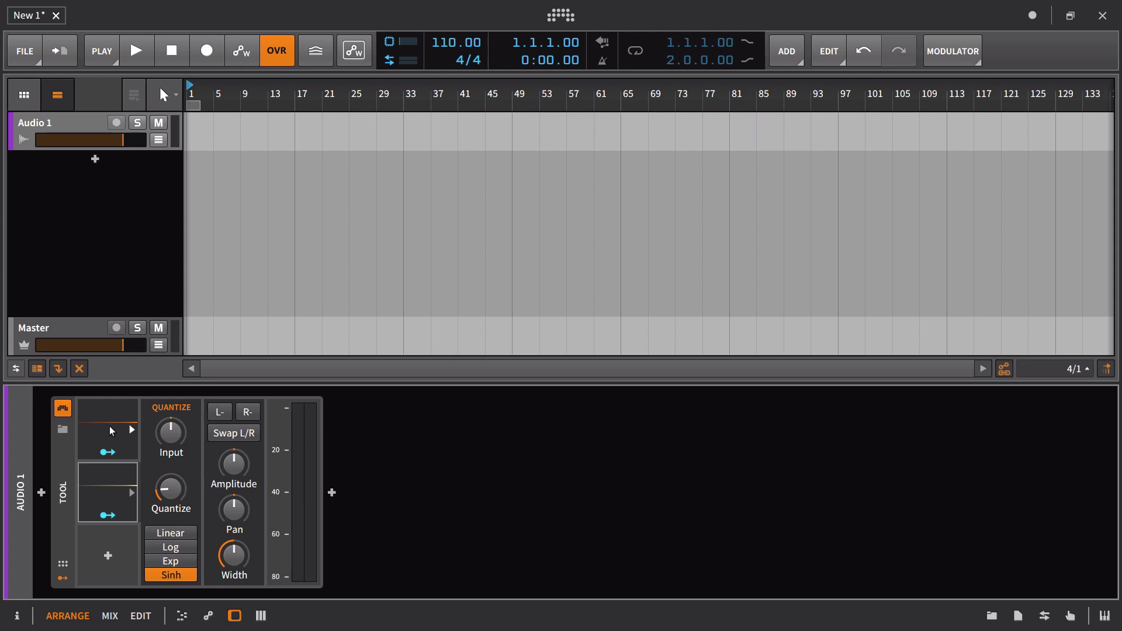
Step: Insert an LFO into the third modulator slot by searching 'lfo'
click(119, 555)
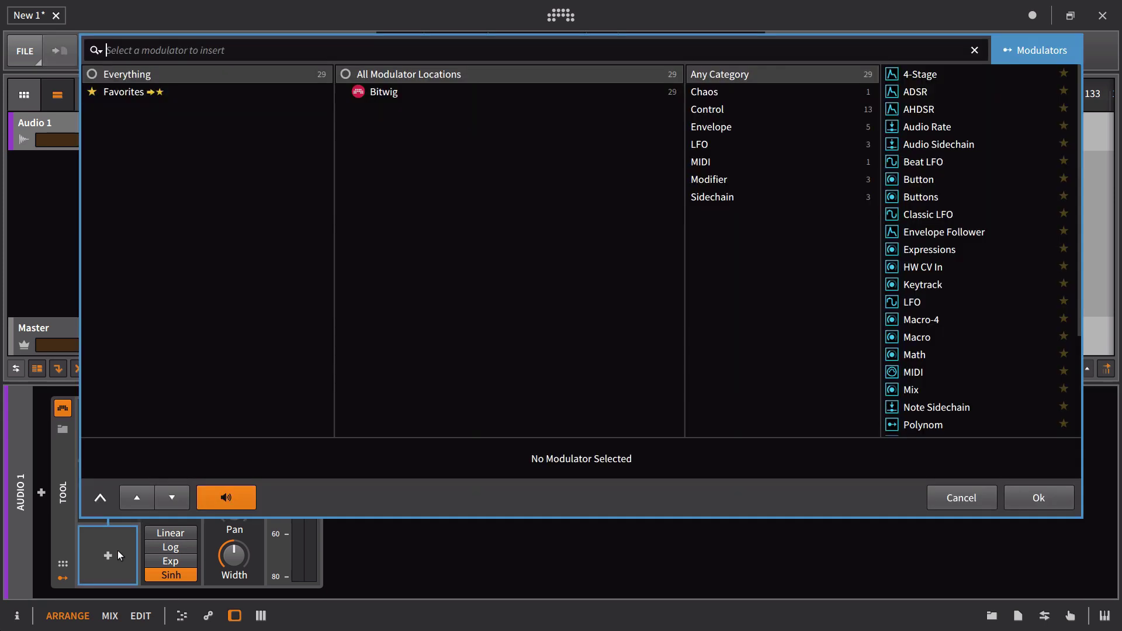
text(lfo)
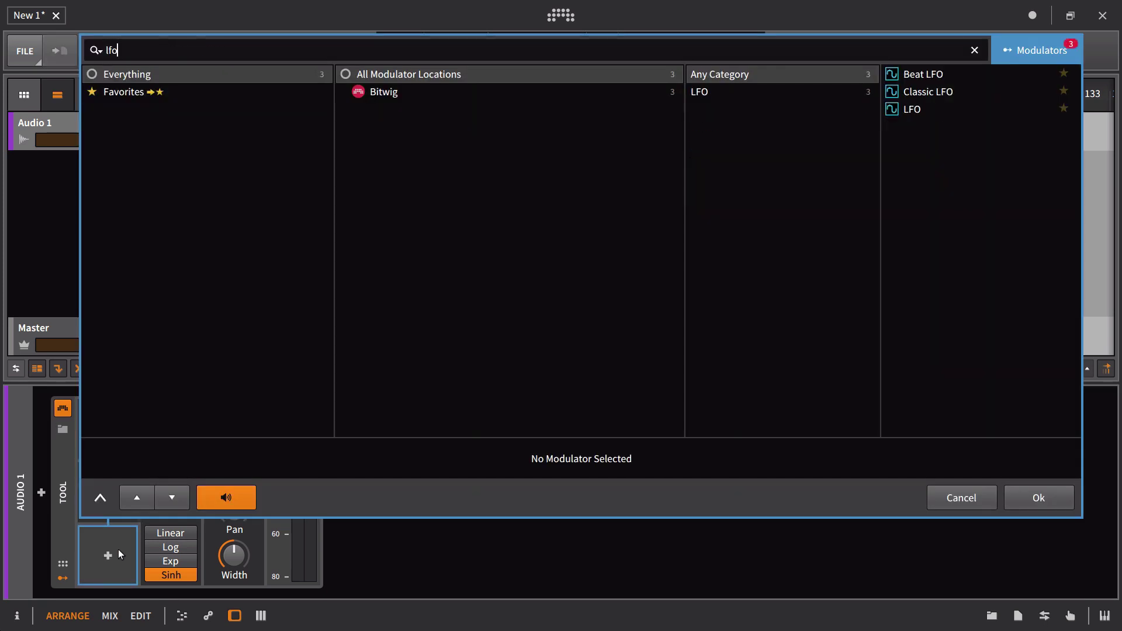
click(892, 115)
click(1038, 498)
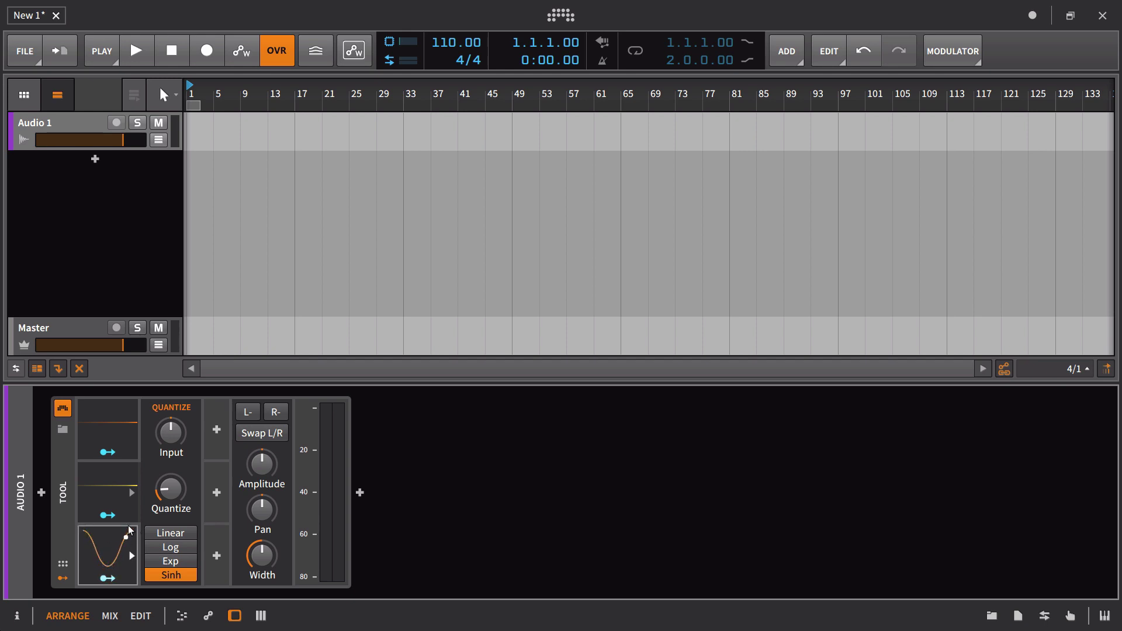
Step: Route the LFO to modulate the Tool device's Amplitude
click(116, 488)
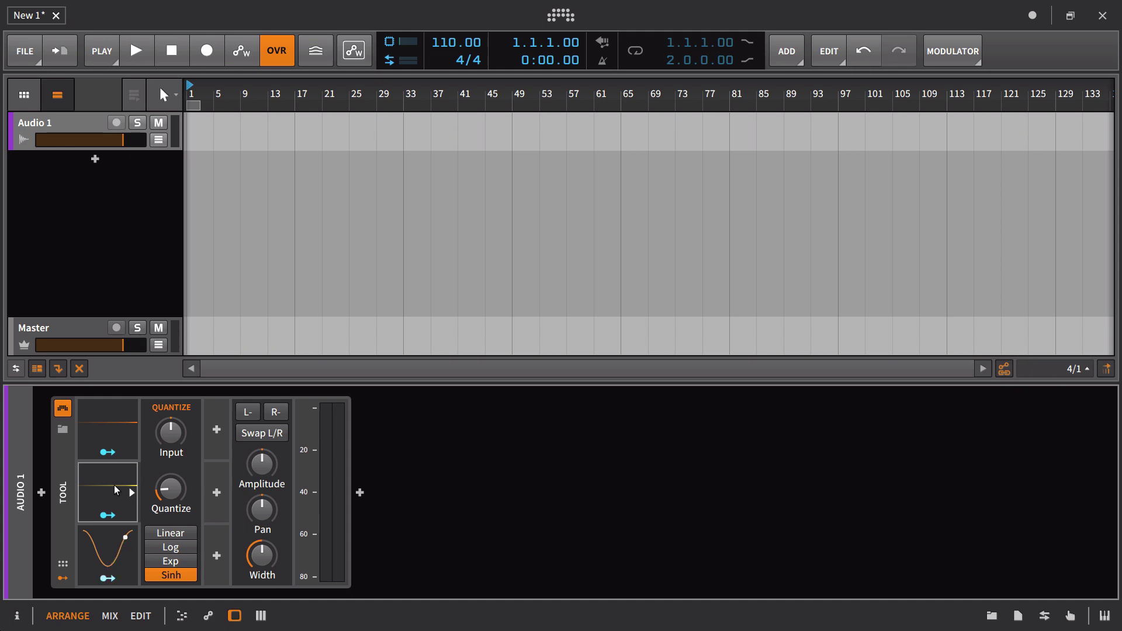
click(100, 583)
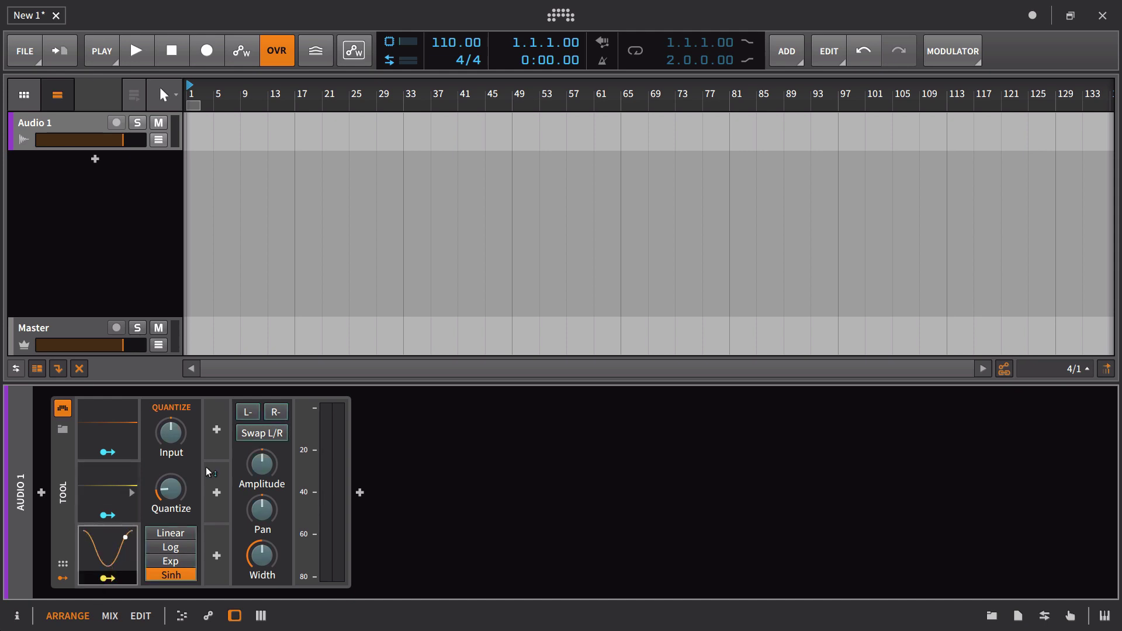
drag(262, 464, 246, 503)
Step: Set the LFO rate unit to bar and its Form to -100%
click(120, 536)
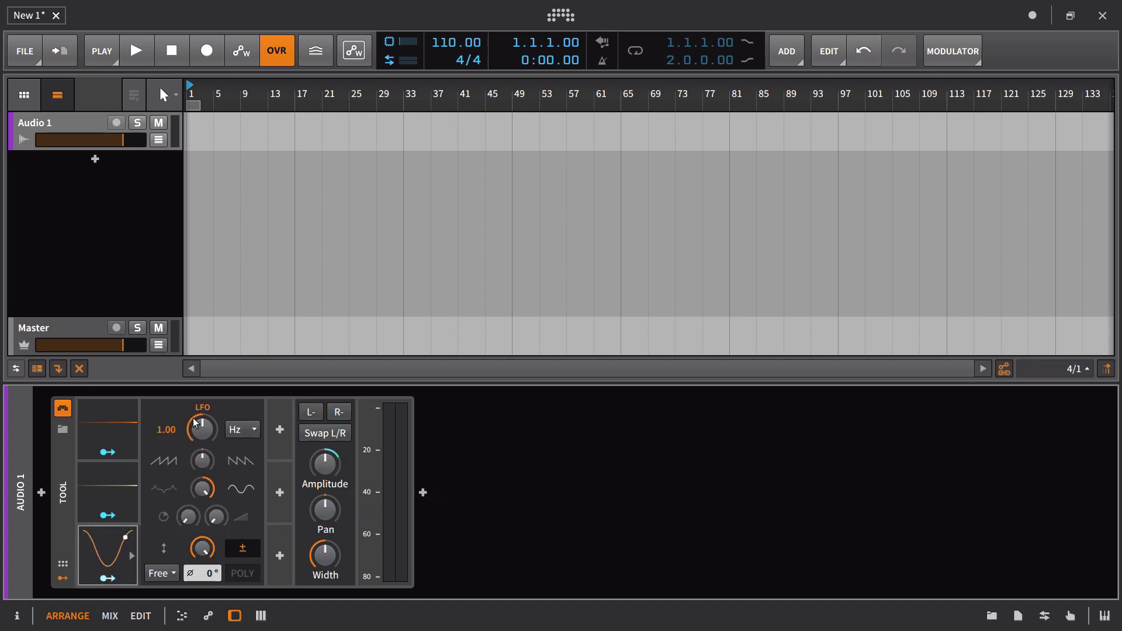
click(241, 429)
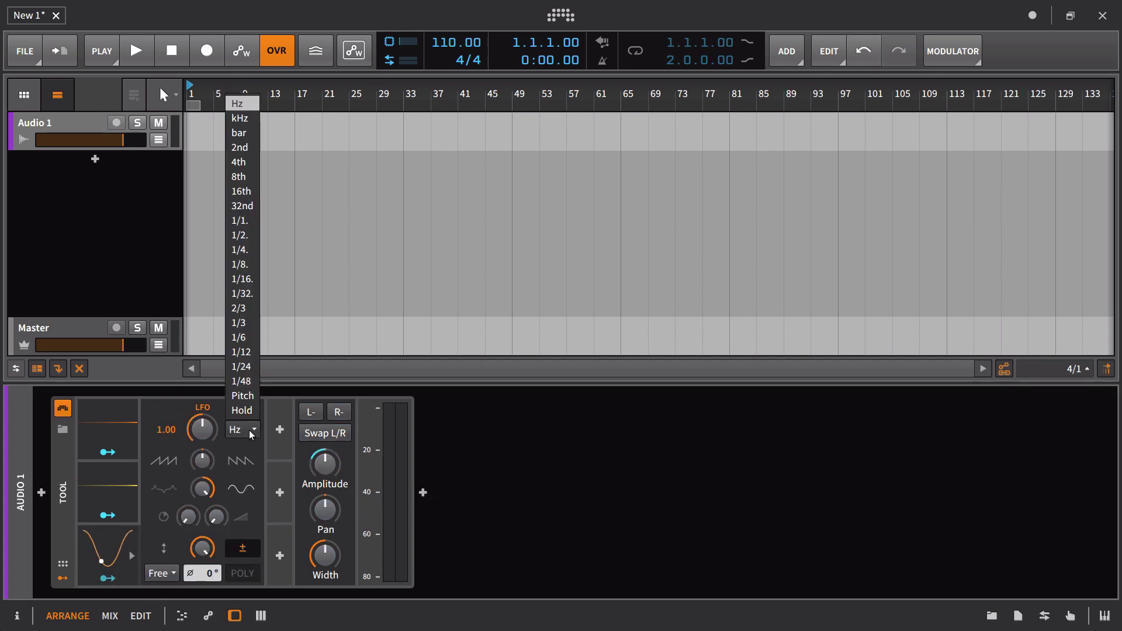
click(241, 146)
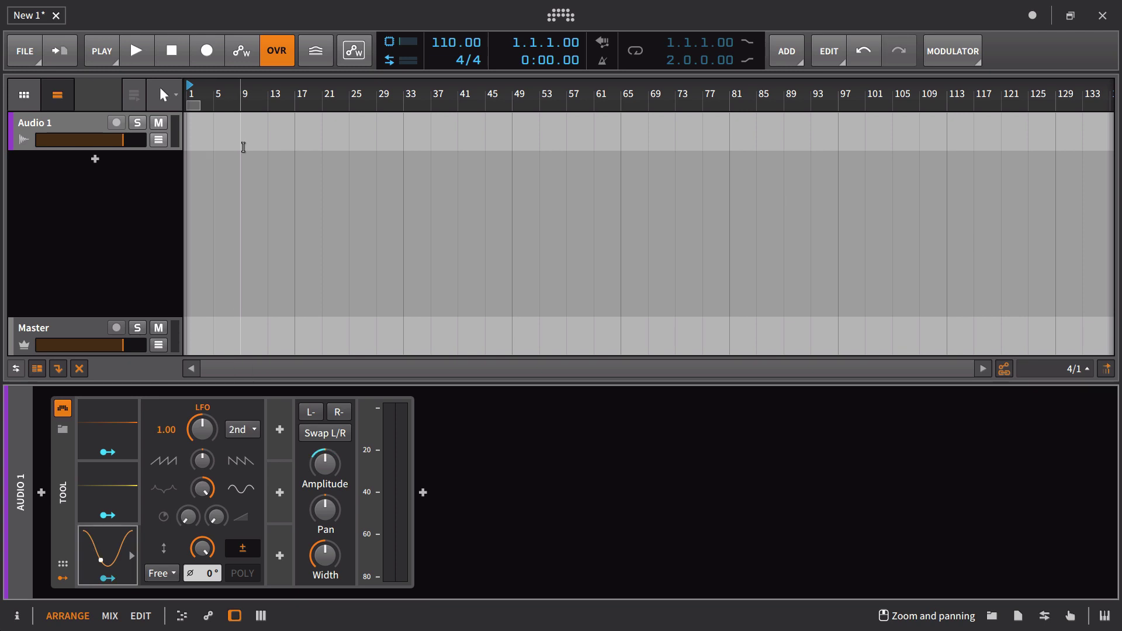
click(231, 430)
click(241, 133)
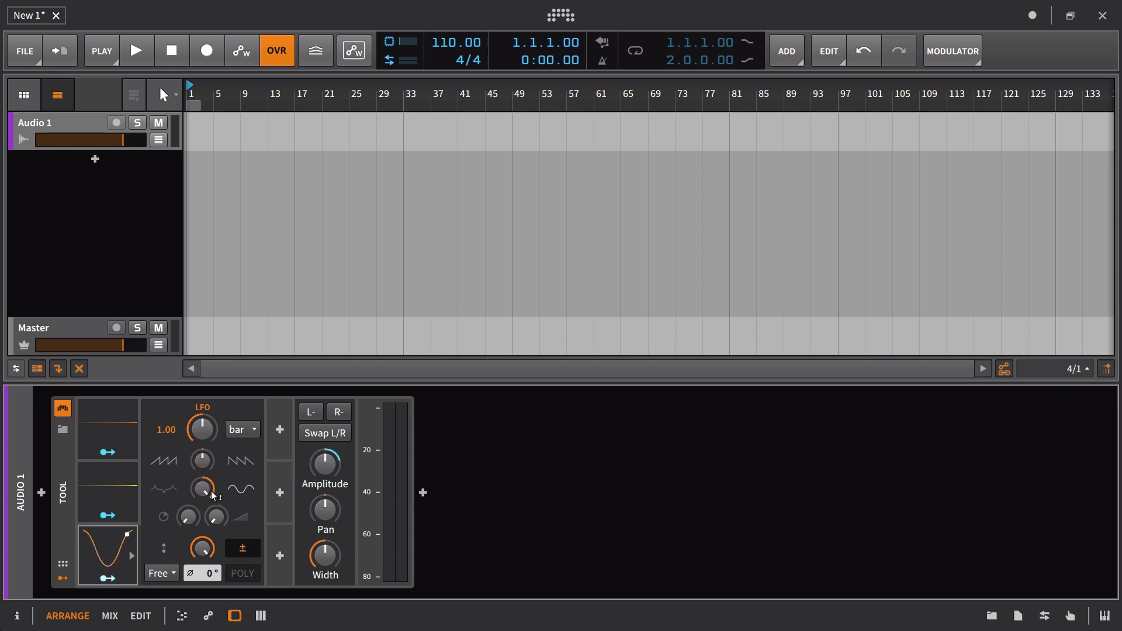
mouse_move(212, 495)
mouse_down()
mouse_move(212, 544)
mouse_move(205, 481)
mouse_up()
Step: Remove the Quantize and LFO modulations from Amplitude
right_click(324, 465)
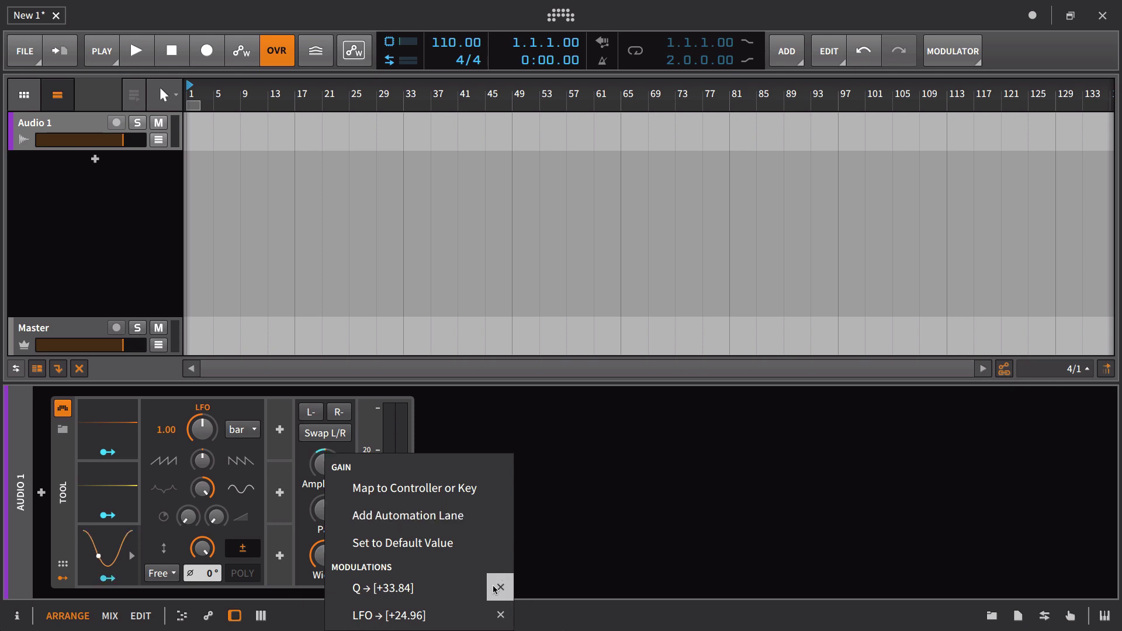
click(384, 493)
right_click(325, 465)
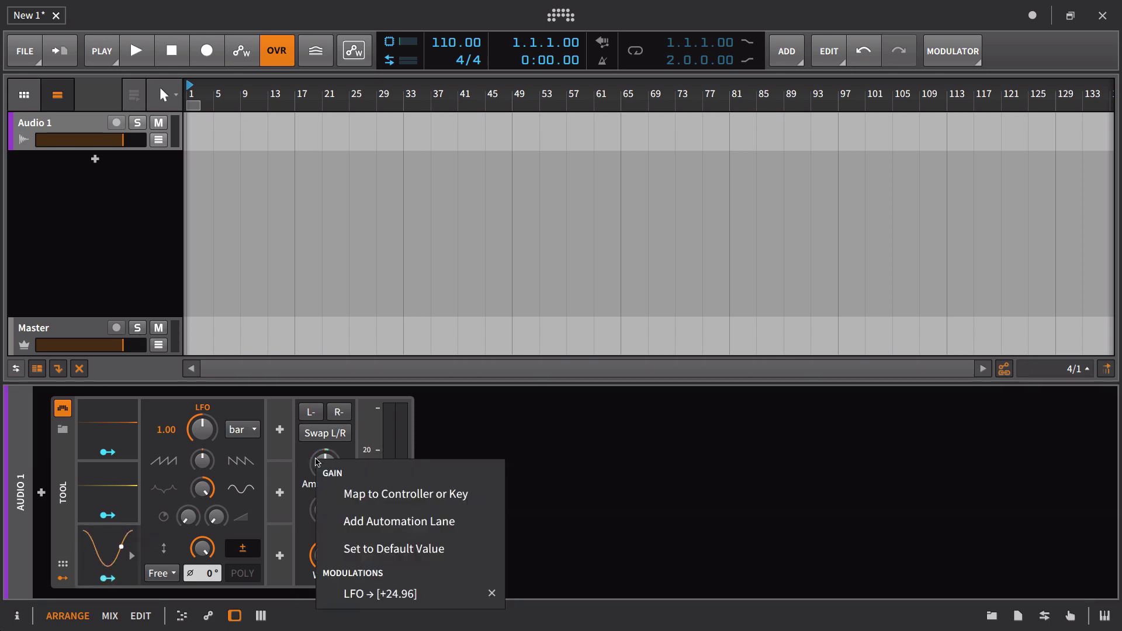
click(489, 592)
Step: Make the LFO modulate the Quantize modulator's Input by about +1.07
click(114, 493)
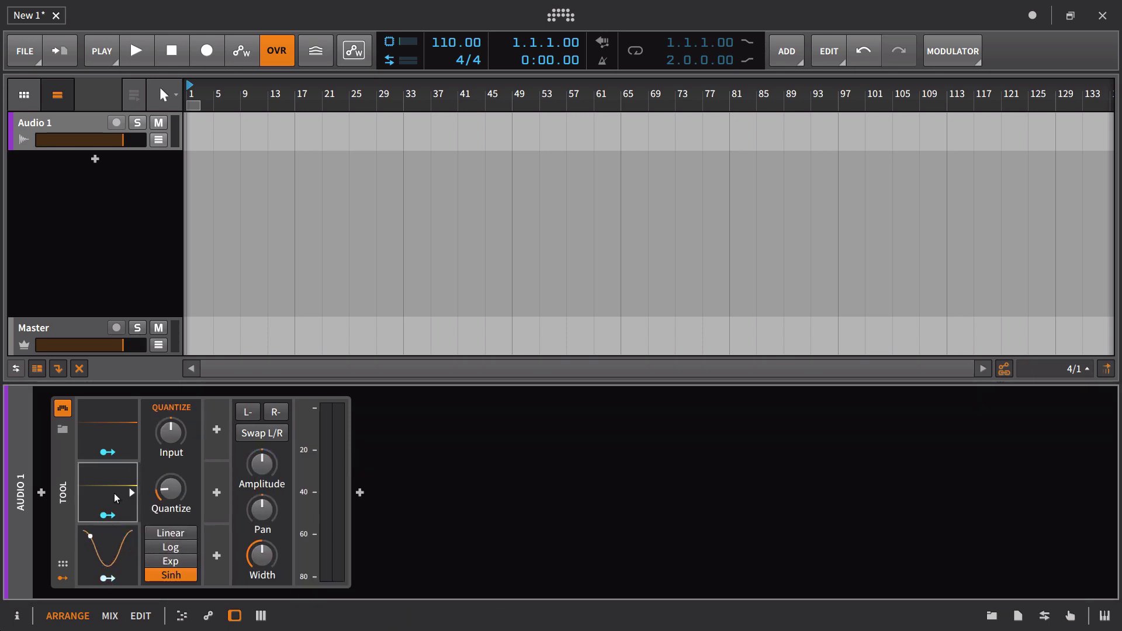
click(104, 543)
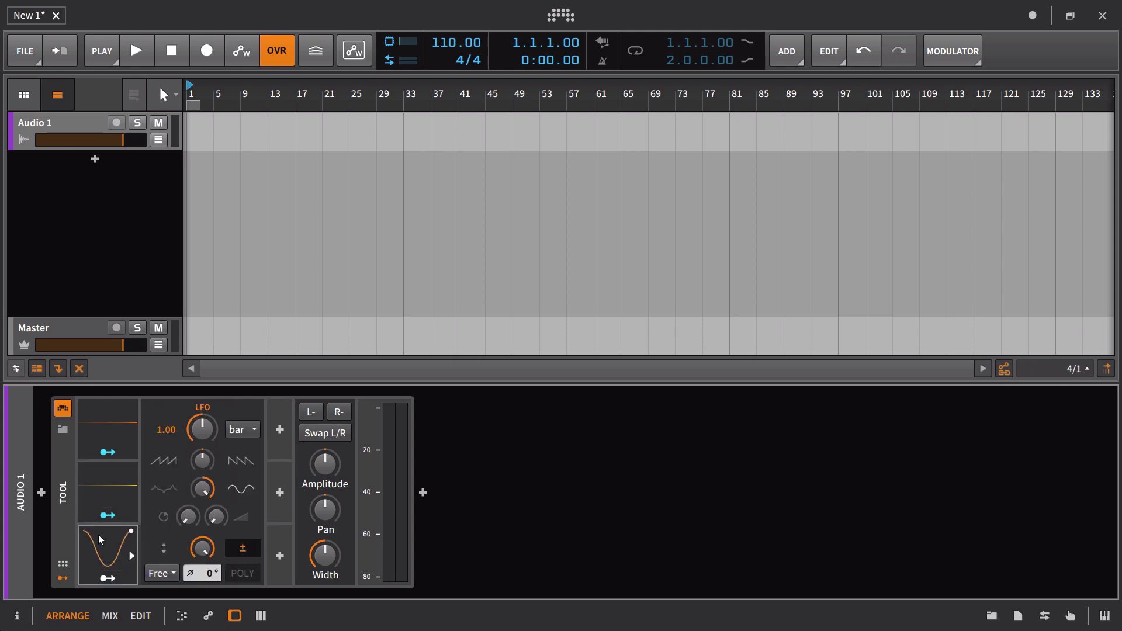
click(116, 498)
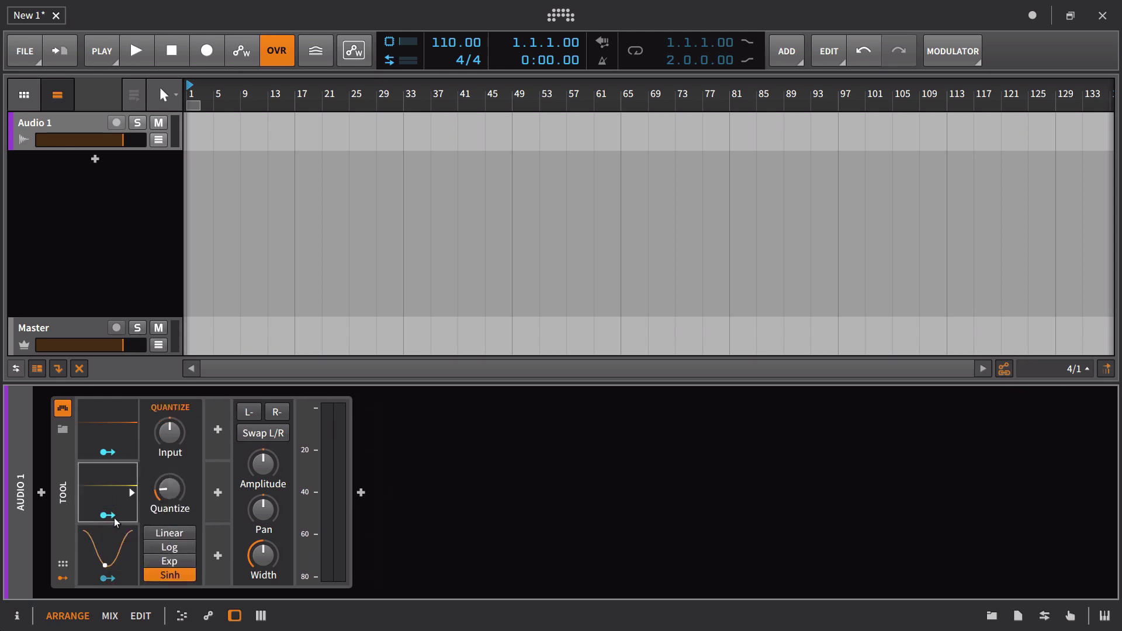
drag(168, 432, 159, 468)
Step: Route the Quantize modulator to drive the Tool device's Amplitude
click(123, 576)
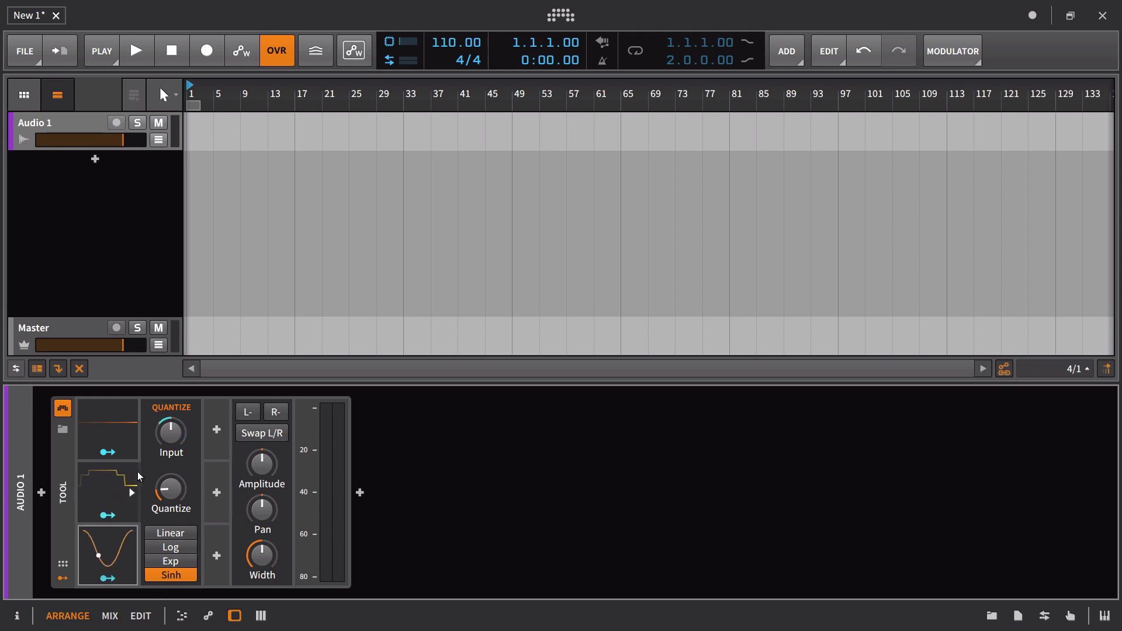
click(113, 517)
drag(253, 476, 274, 461)
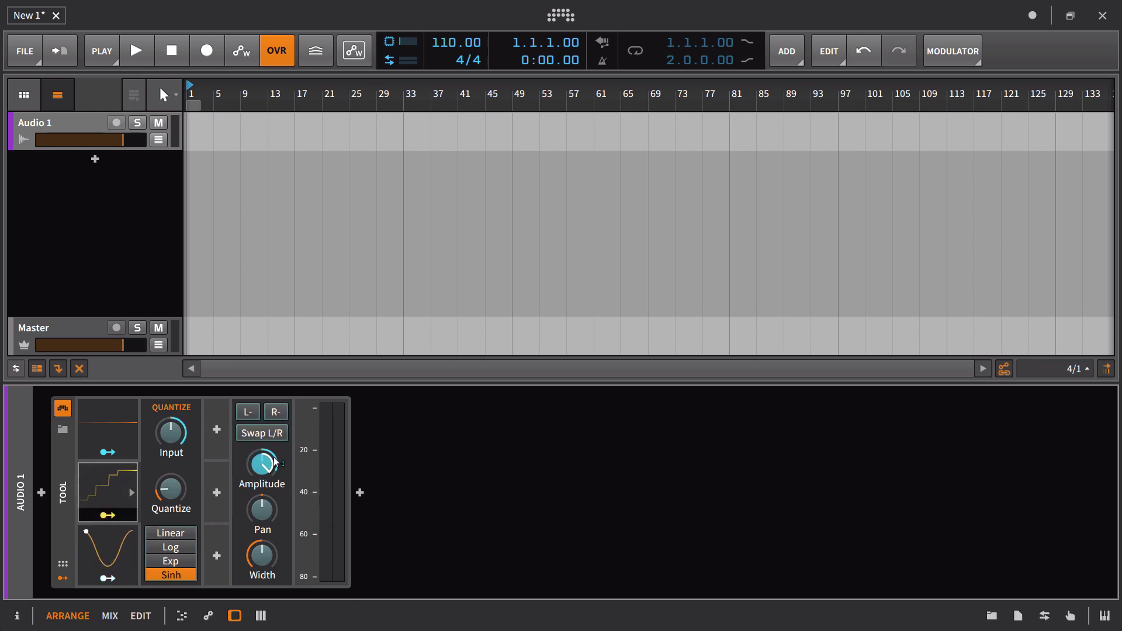
mouse_move(279, 473)
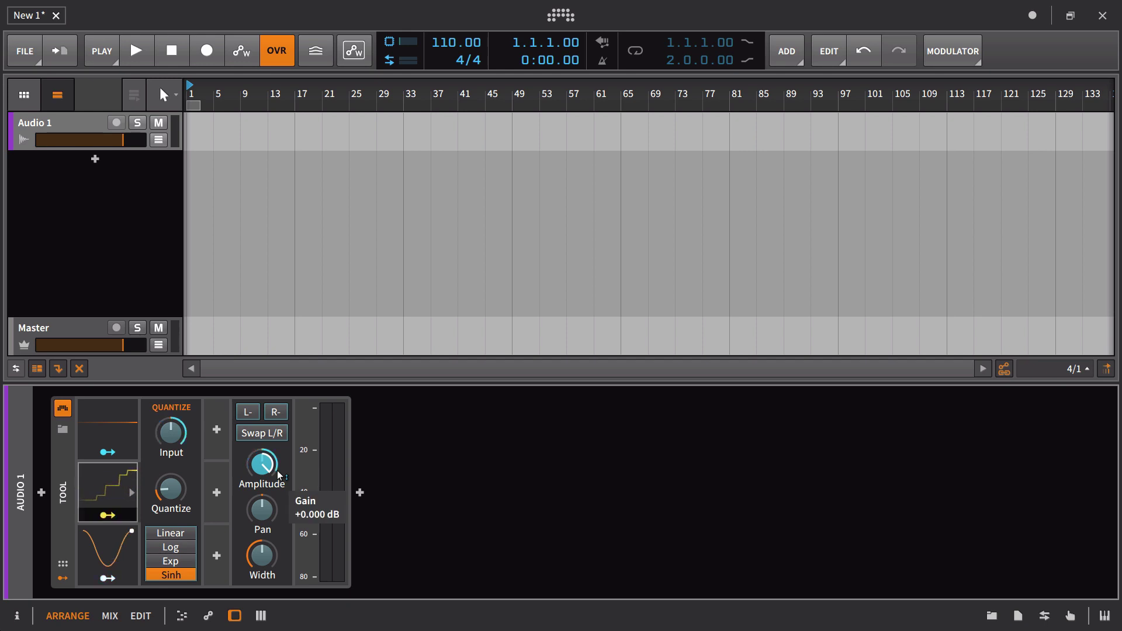
click(108, 515)
Step: Raise the Quantize amount to about 7.6
click(170, 488)
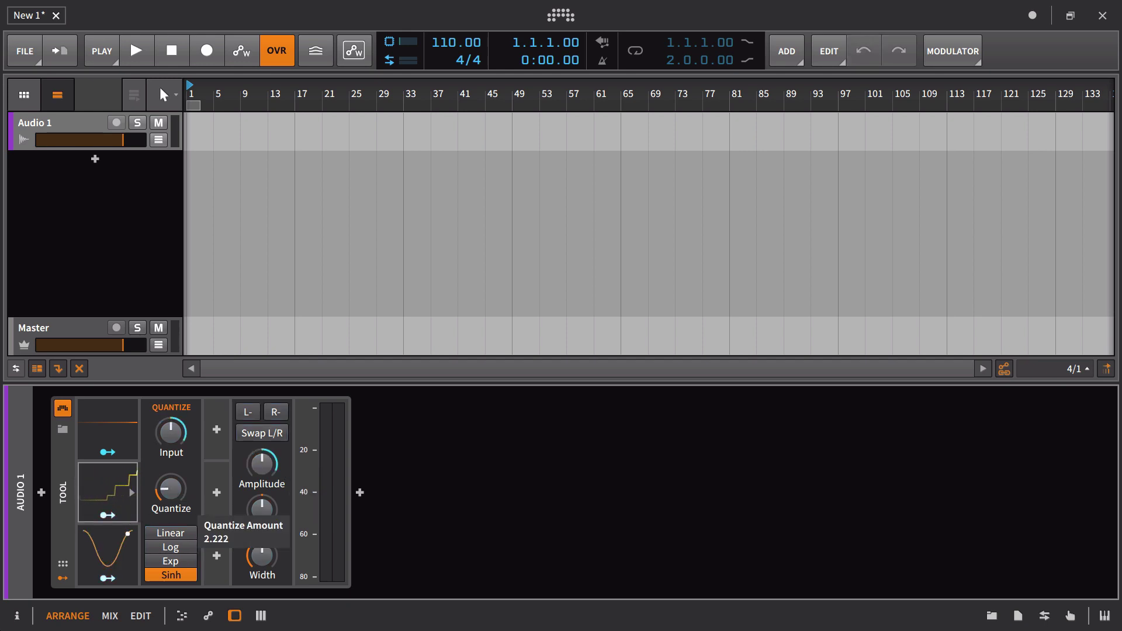
mouse_move(170, 489)
mouse_down()
mouse_move(170, 466)
mouse_move(169, 508)
mouse_move(170, 490)
mouse_up()
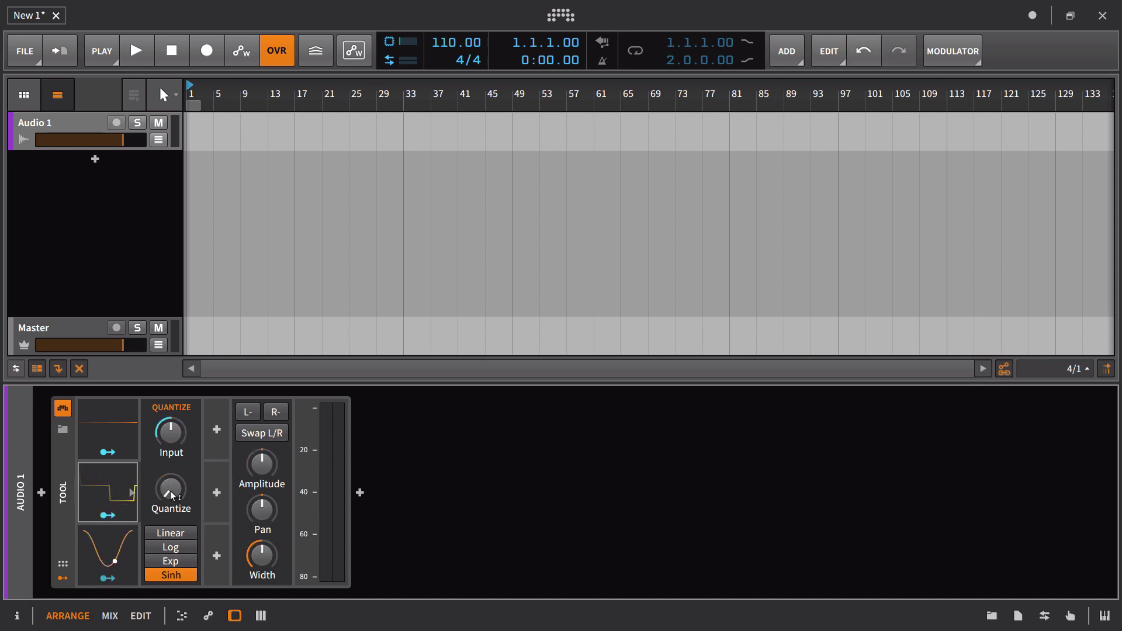
mouse_move(170, 491)
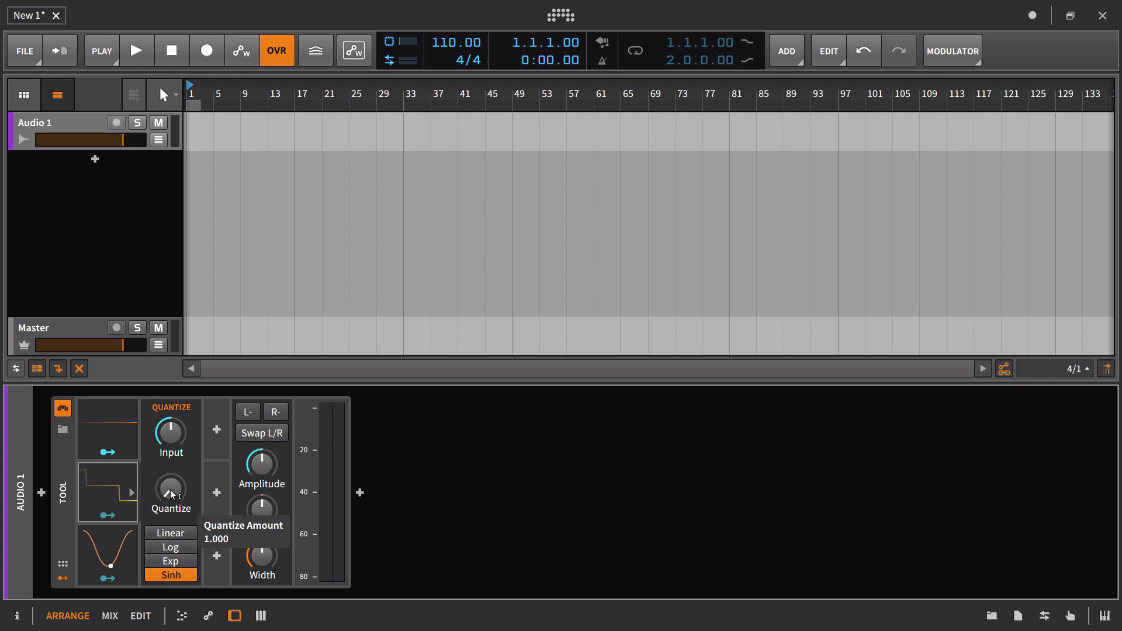
drag(170, 489, 170, 449)
Step: Try the Exp and Log curve shapes while varying the Quantize amount between about 2.8 and 5
click(181, 560)
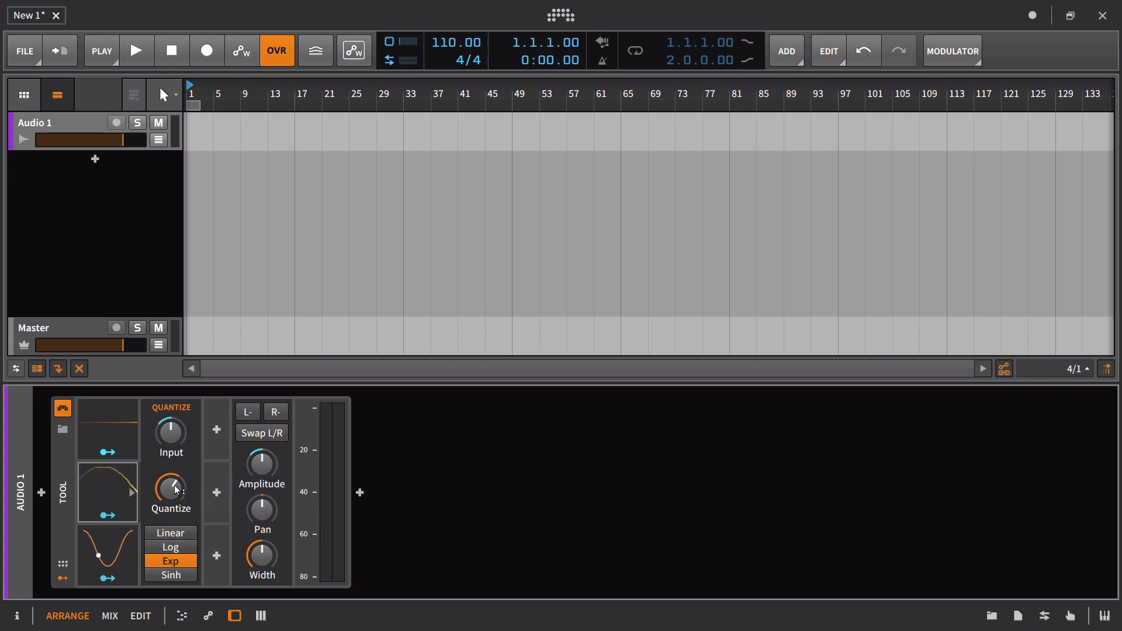
drag(177, 490, 177, 533)
click(193, 545)
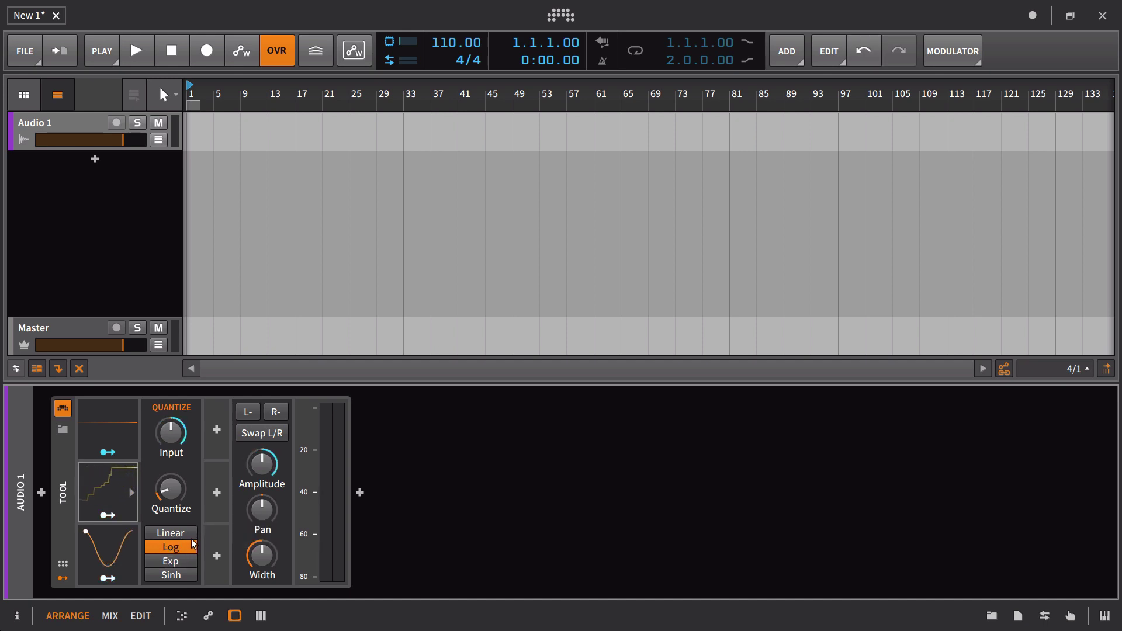
drag(170, 489, 164, 444)
Step: Switch the Quantize curve to Linear and raise Quantize to about 5.75
click(108, 566)
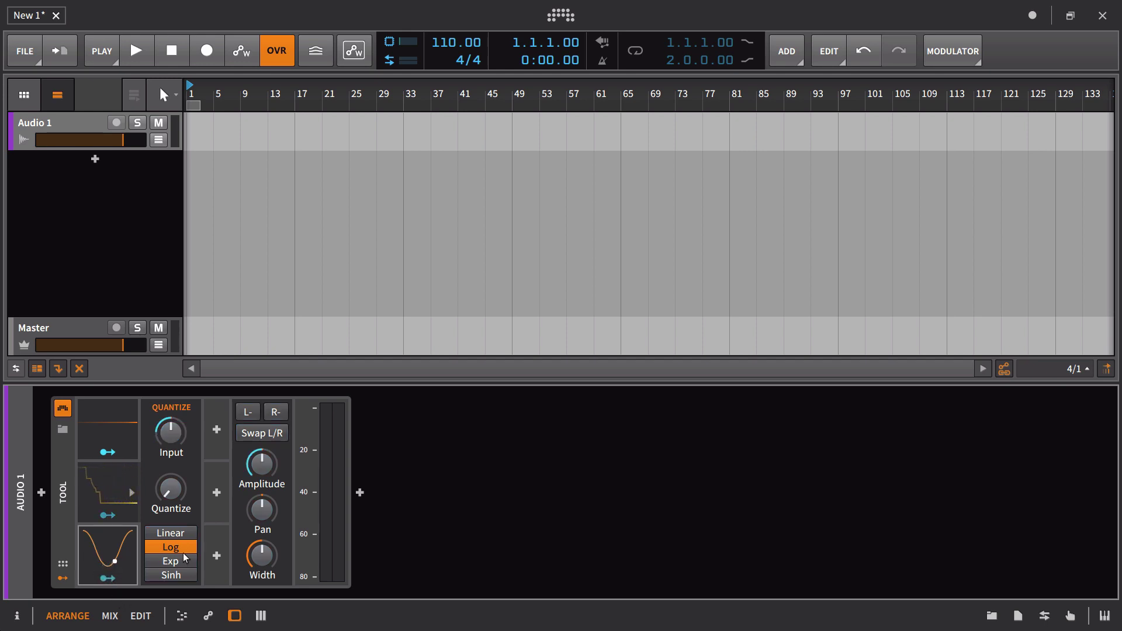
click(179, 532)
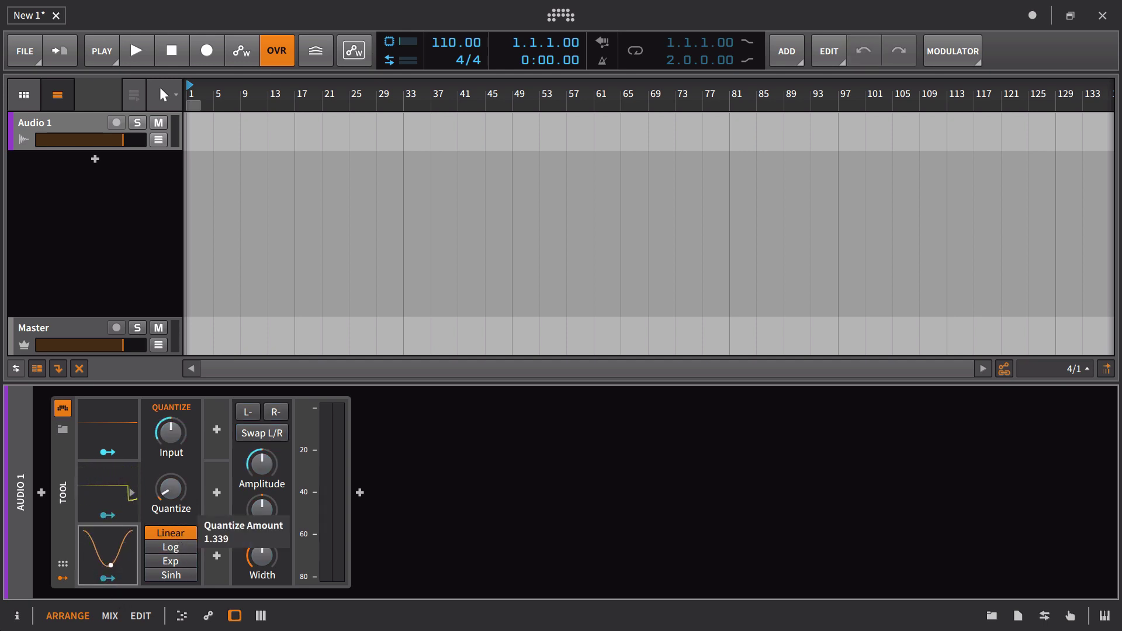
drag(173, 507, 174, 507)
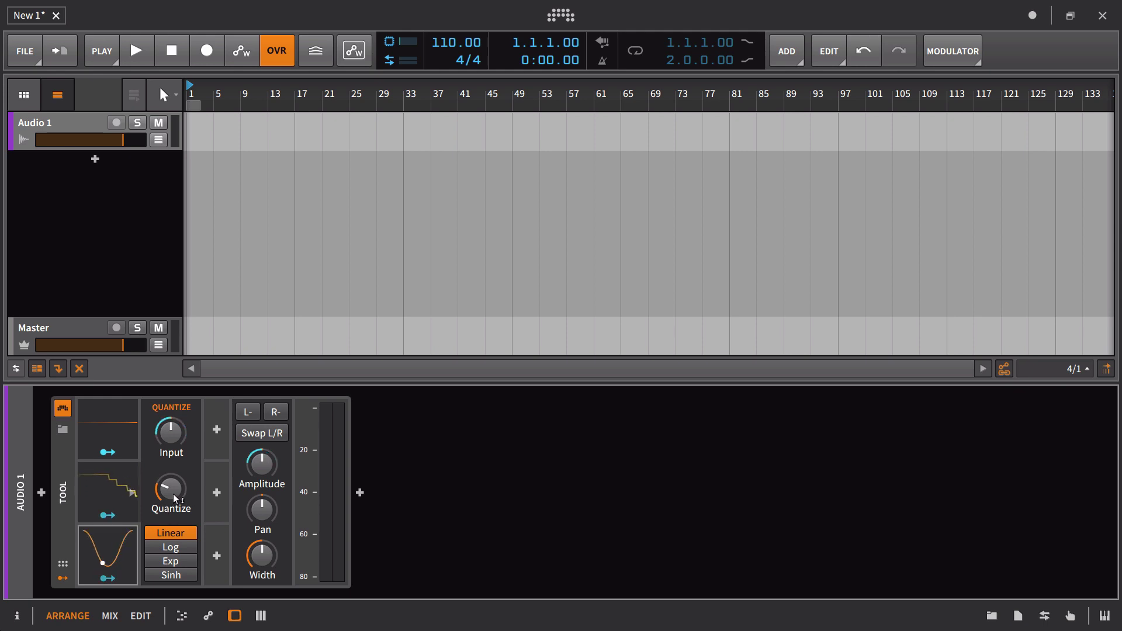
drag(186, 490, 198, 511)
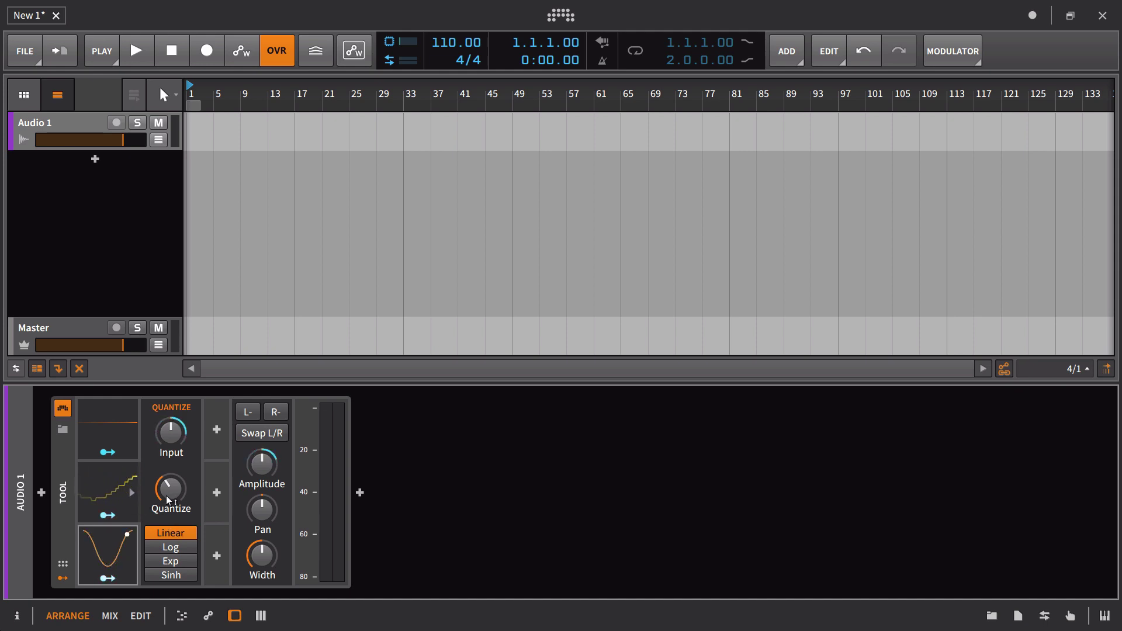
Step: Delete the Quantize modulator from the Tool device
mouse_move(166, 497)
click(132, 430)
click(127, 482)
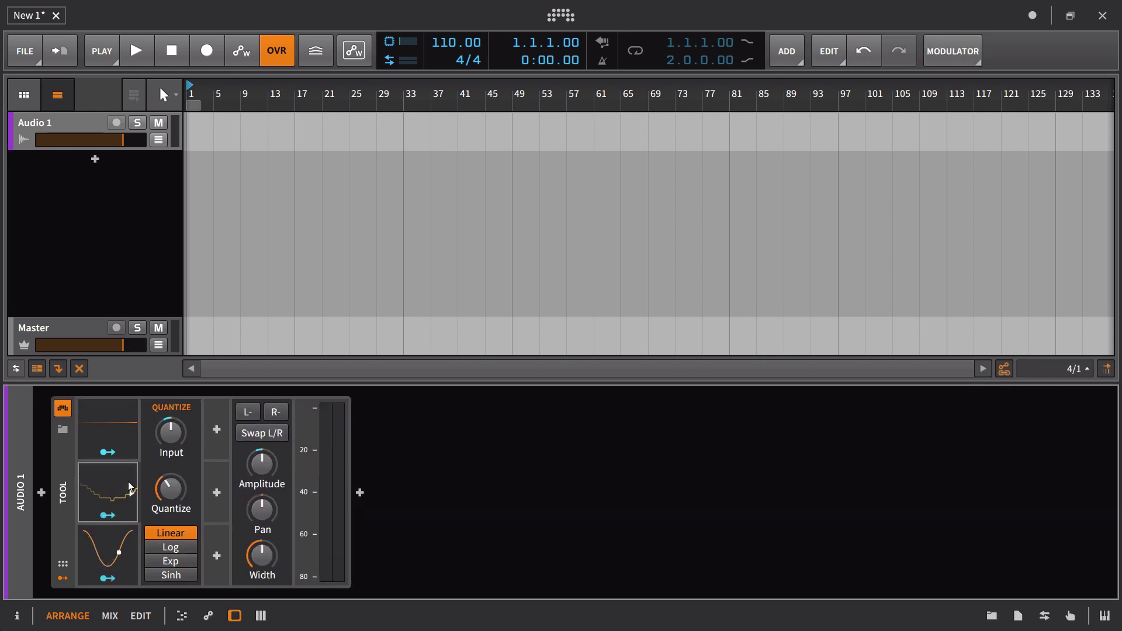
key(Delete)
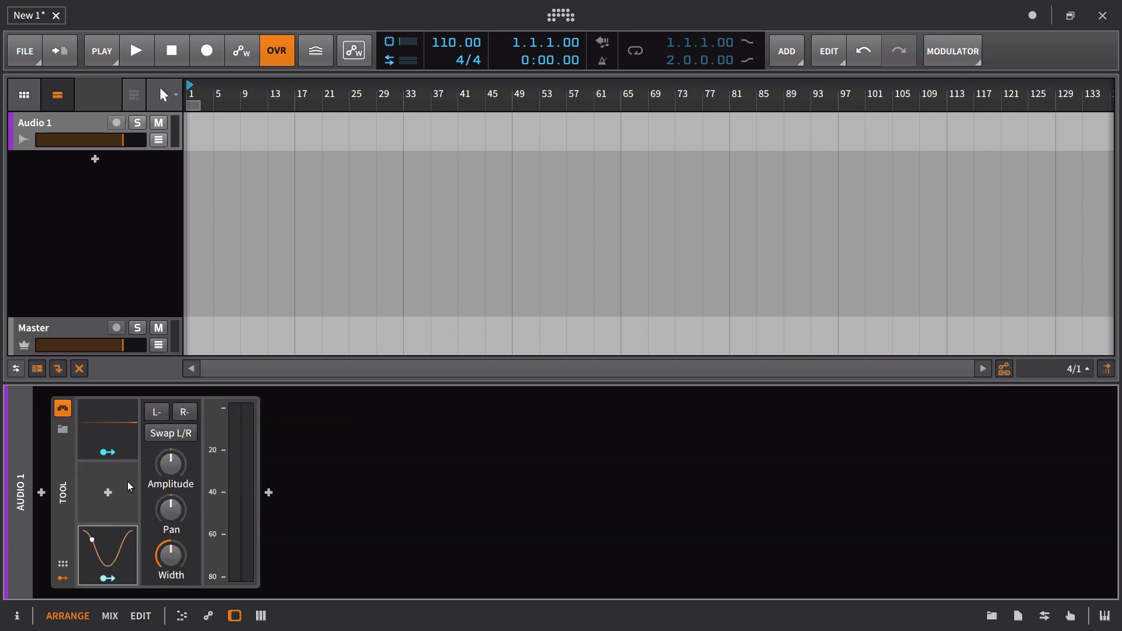
Step: Map the LFO to the Sample and Hold modulator's Input knob
click(99, 425)
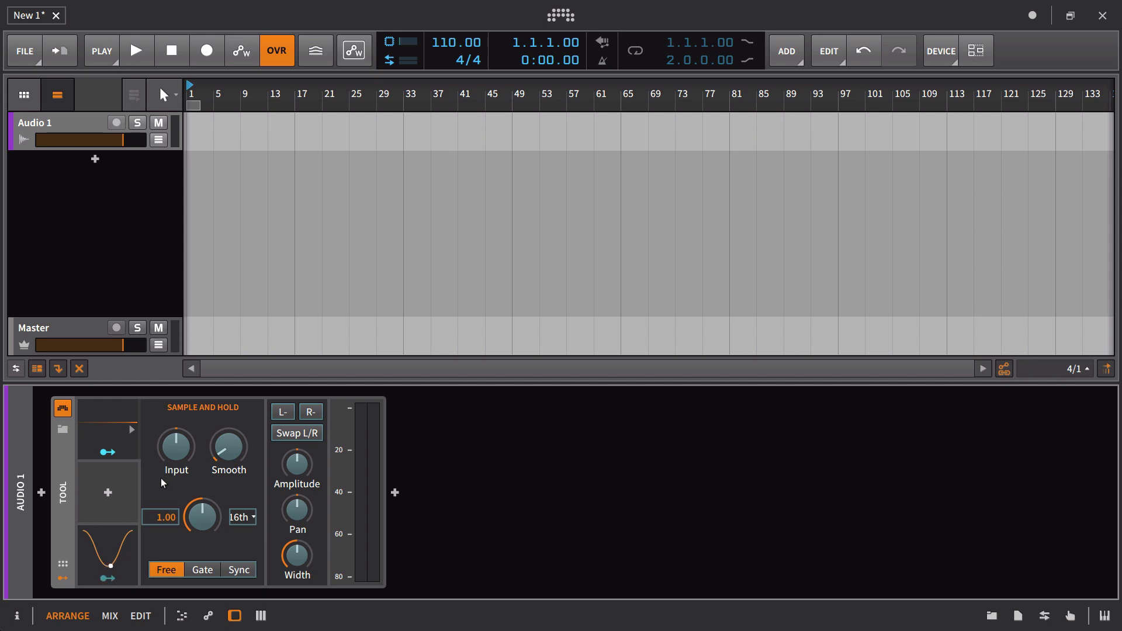
drag(188, 462, 188, 435)
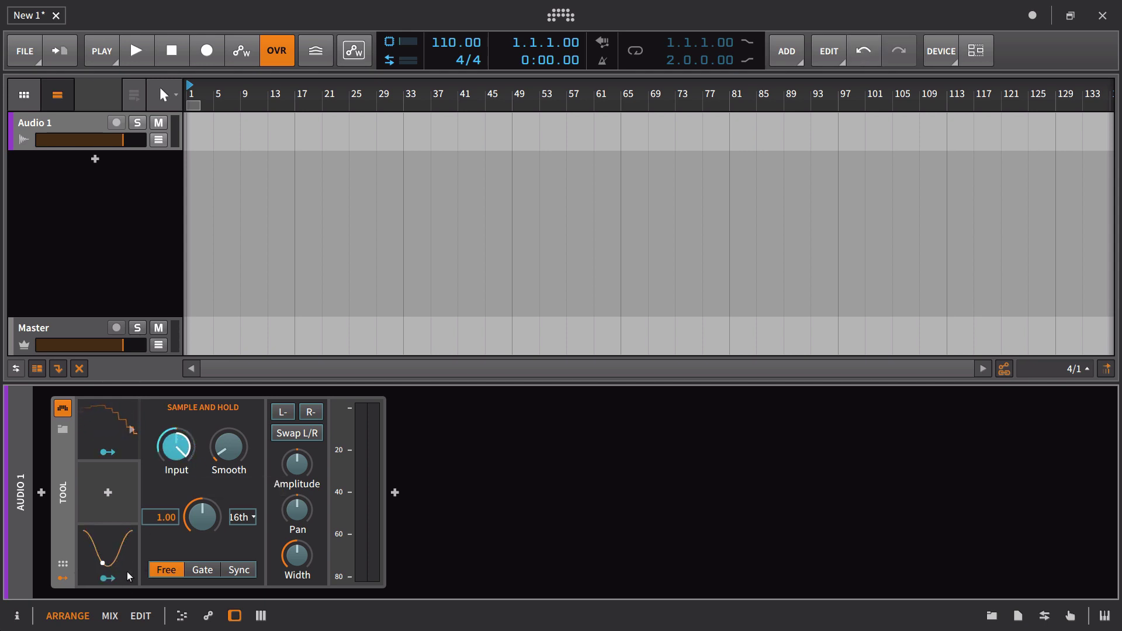
click(125, 575)
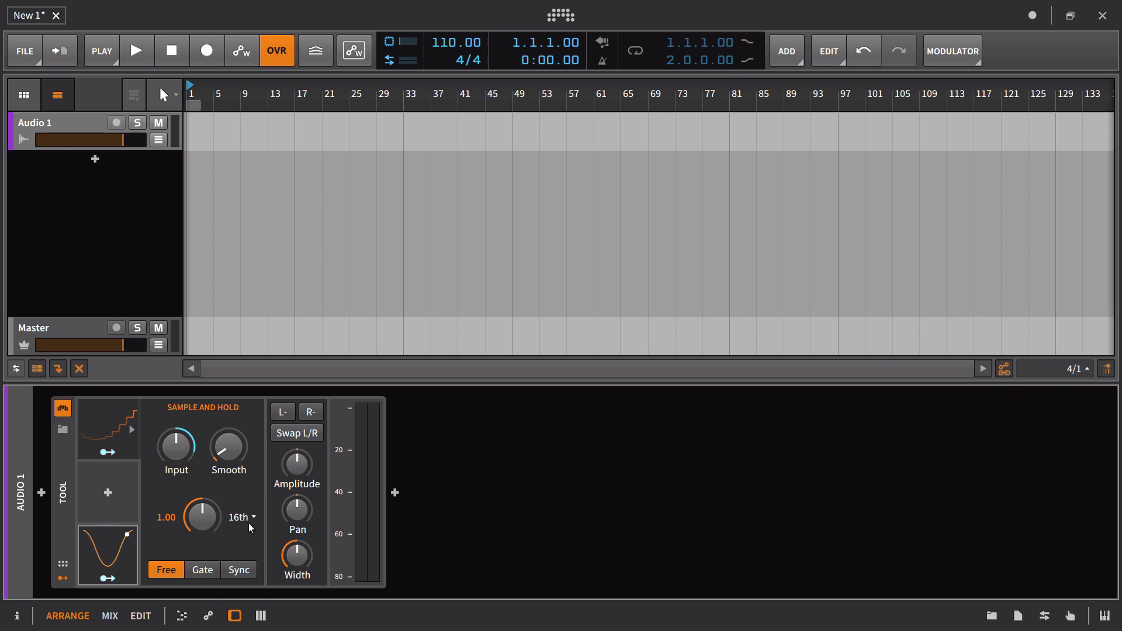
click(119, 543)
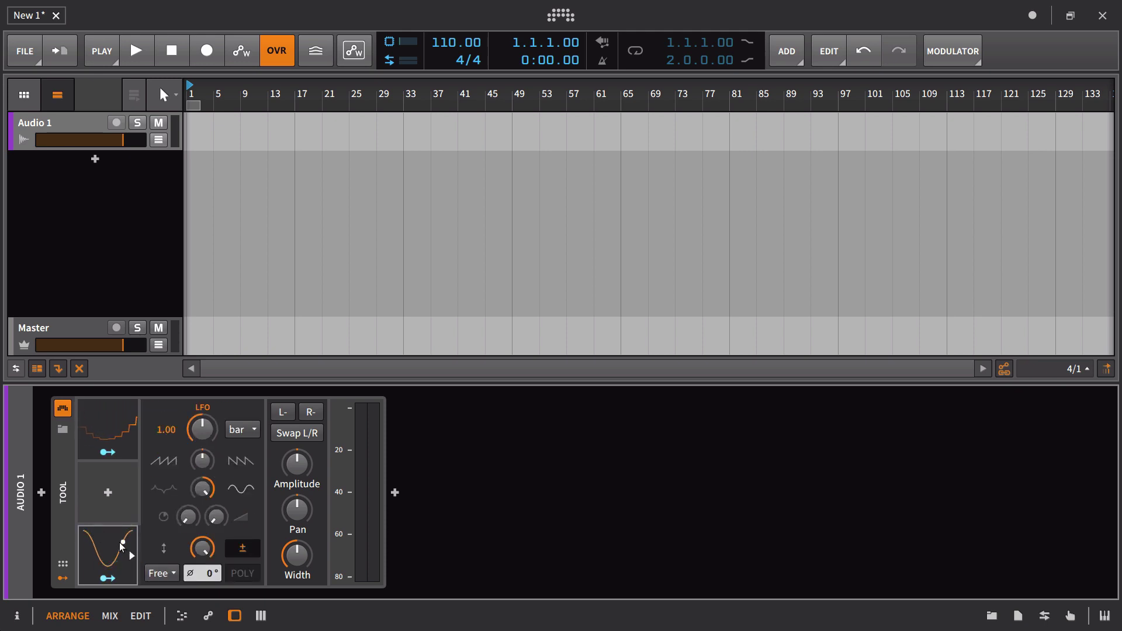
click(93, 436)
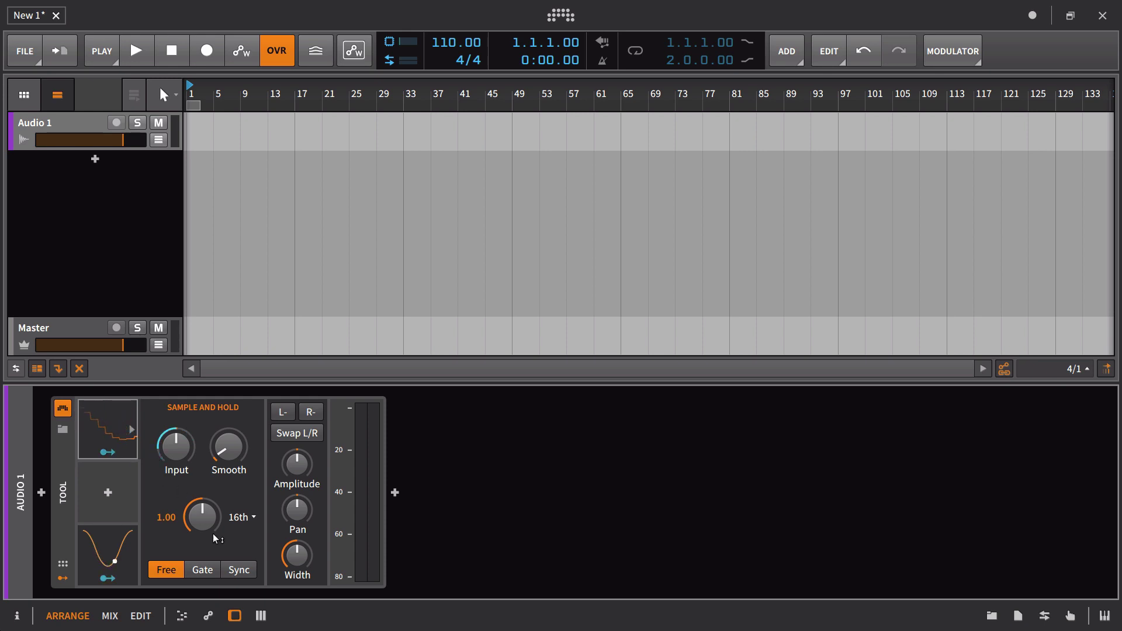
Step: Try Sample and Hold rates of 1/8 and dotted 1/32, with about 16% smoothing
click(242, 517)
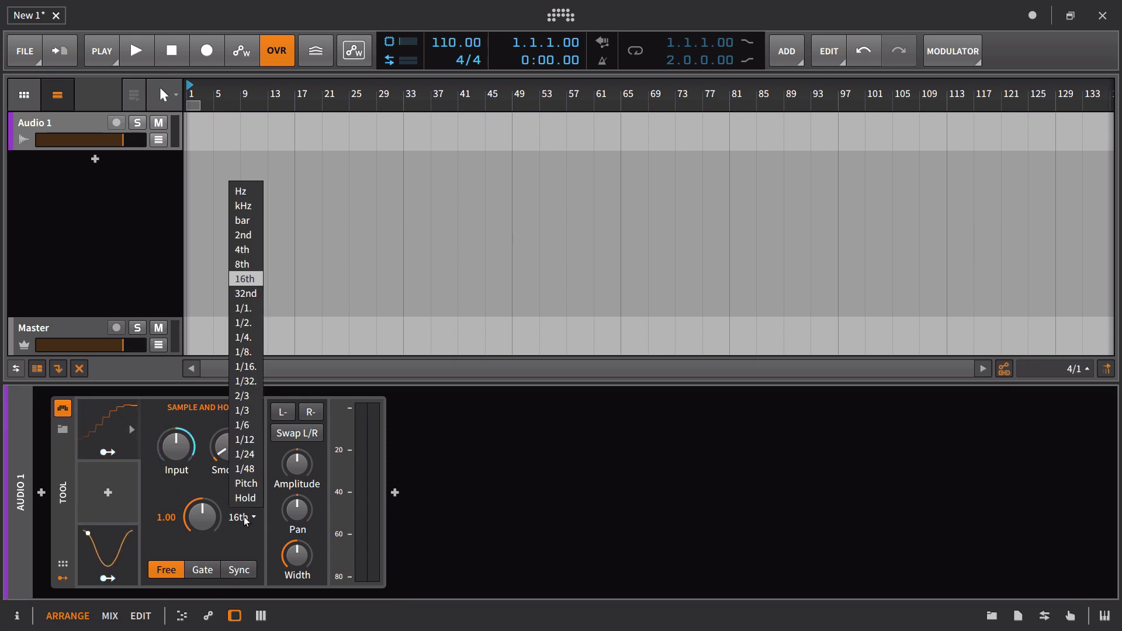
click(241, 264)
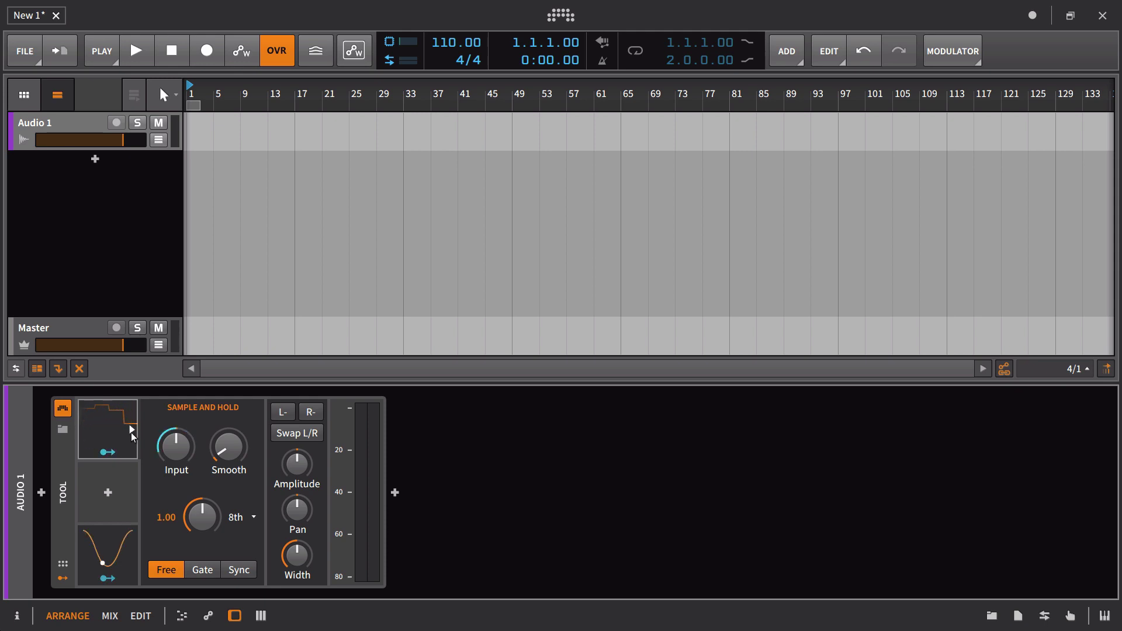
drag(228, 447, 228, 409)
click(240, 518)
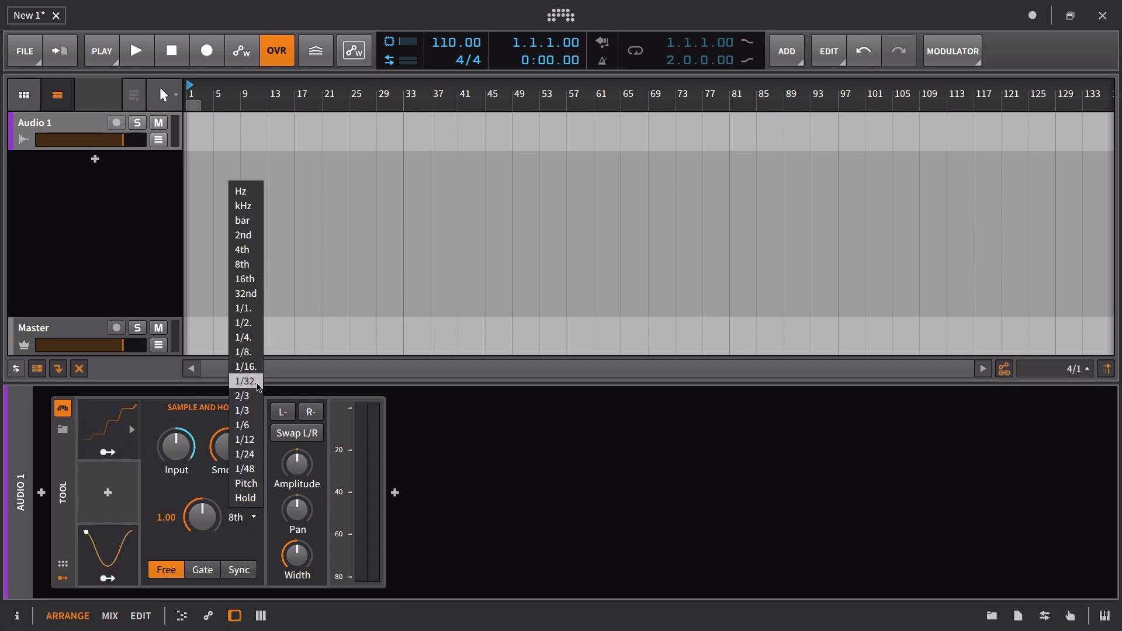
click(252, 382)
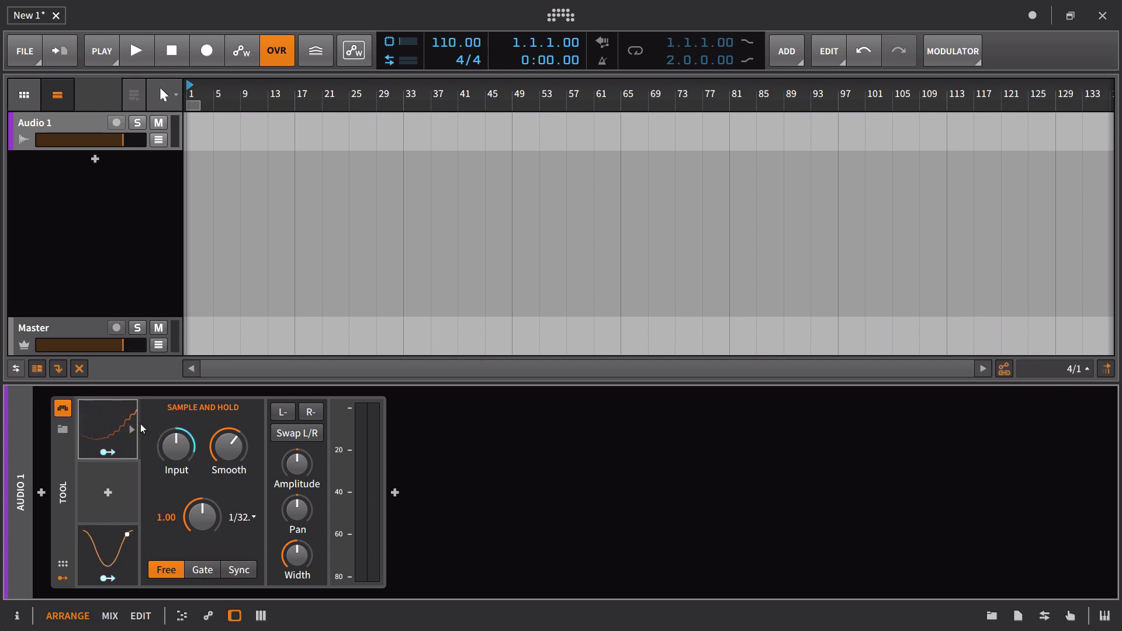
Step: Map Sample and Hold to the Tool's Amplitude and turn Smooth down to zero
click(108, 452)
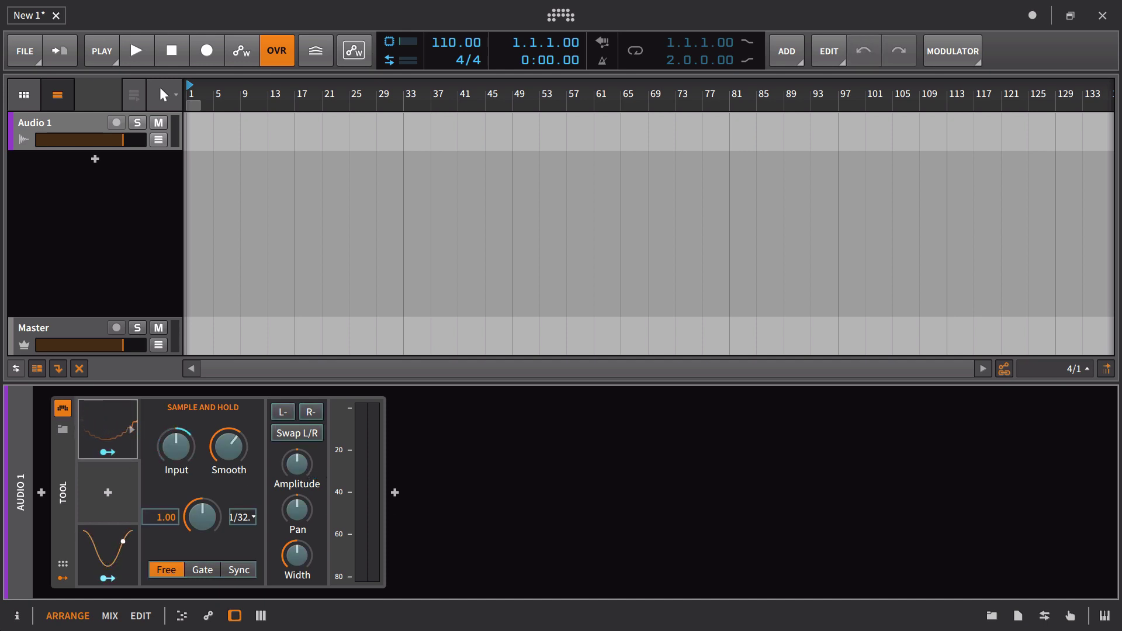
drag(297, 465, 297, 450)
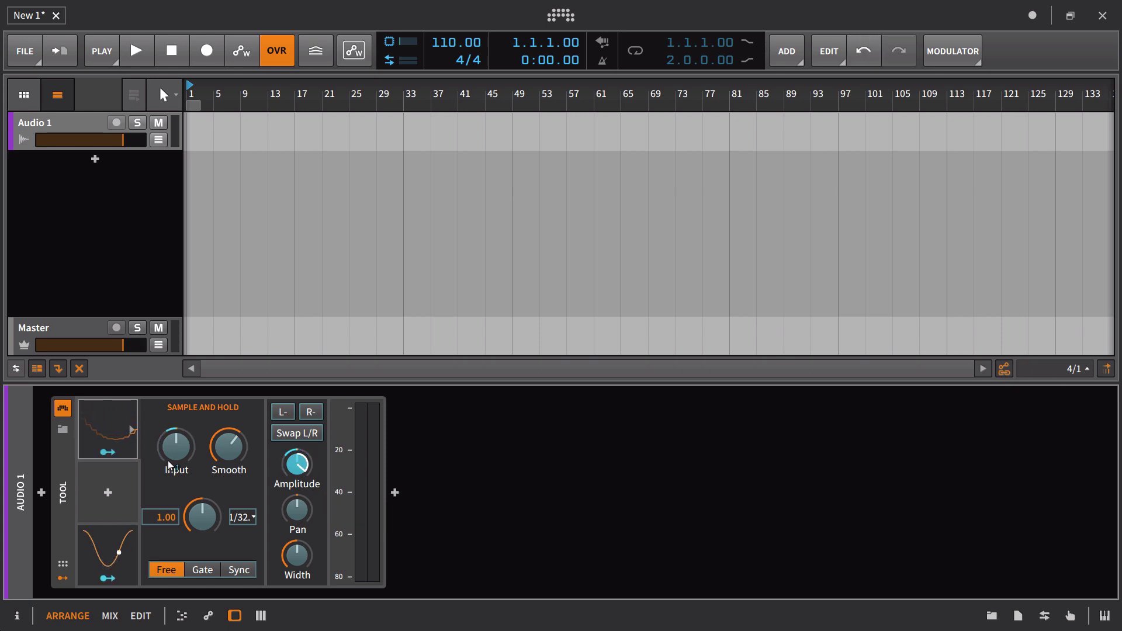
click(132, 460)
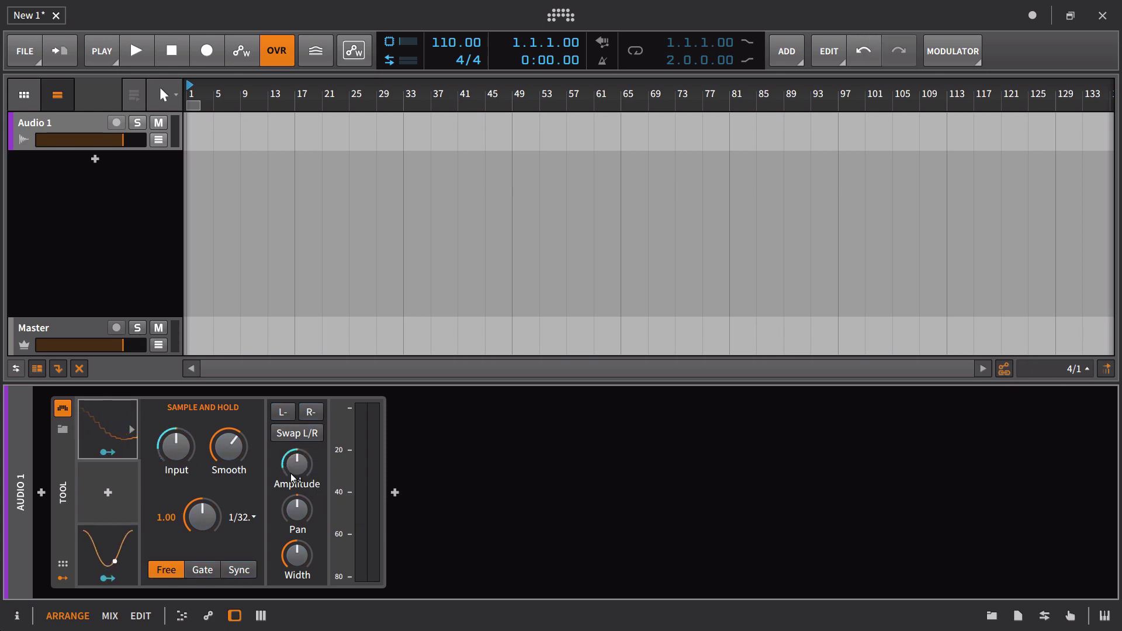
mouse_move(293, 472)
drag(216, 464, 217, 503)
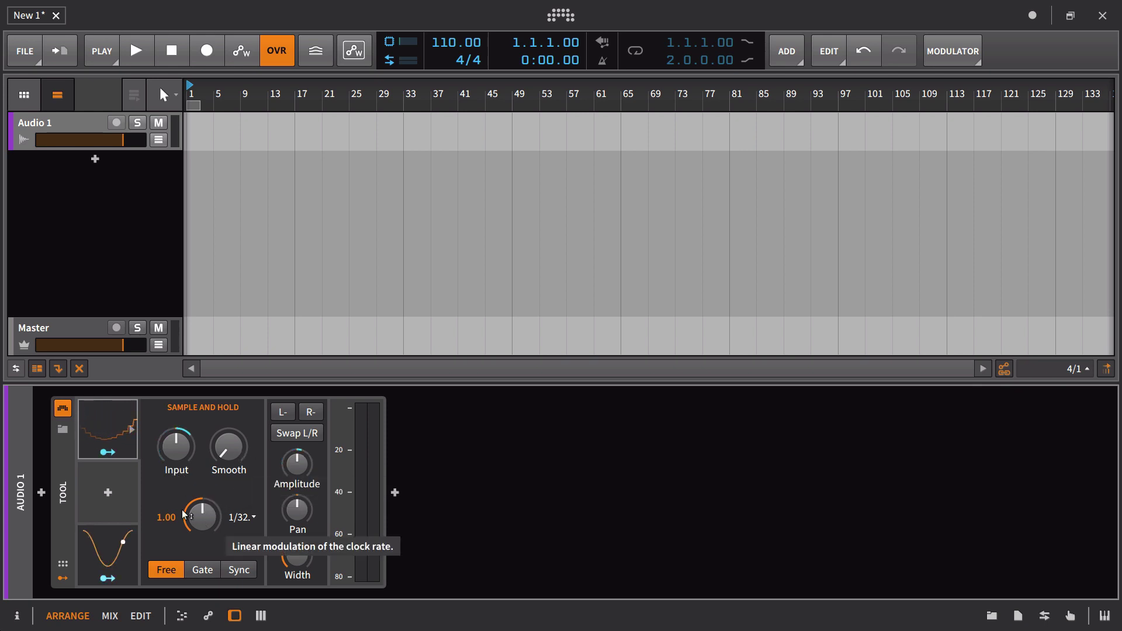
Step: Route the LFO to the Sample and Hold clock rate with about 0.23 modulation
click(107, 578)
drag(210, 519, 211, 499)
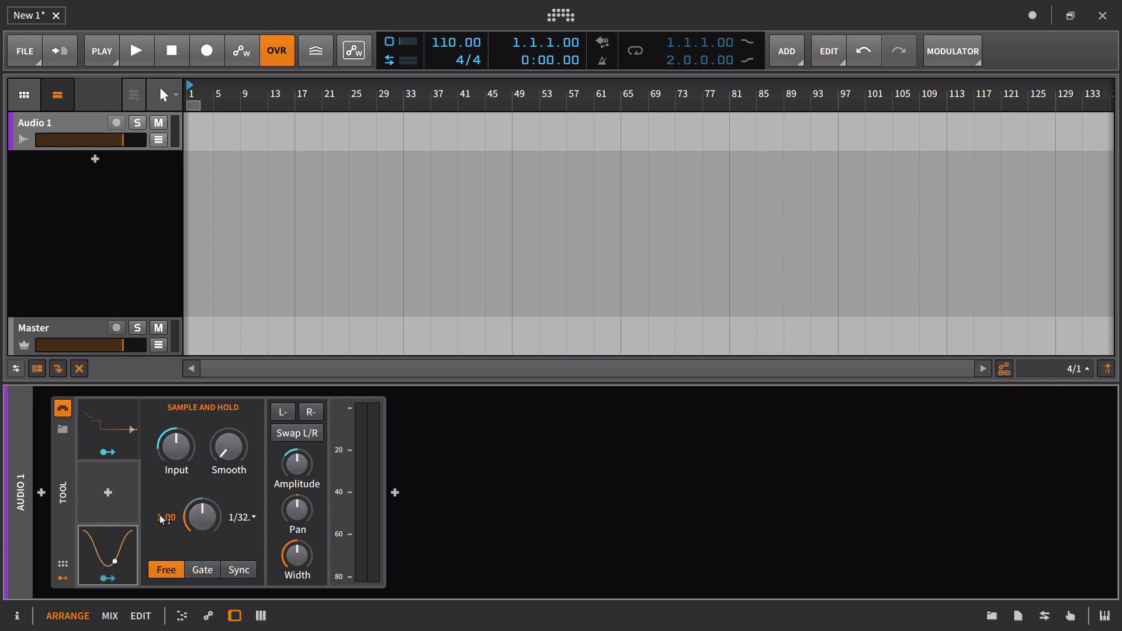
drag(201, 516, 201, 524)
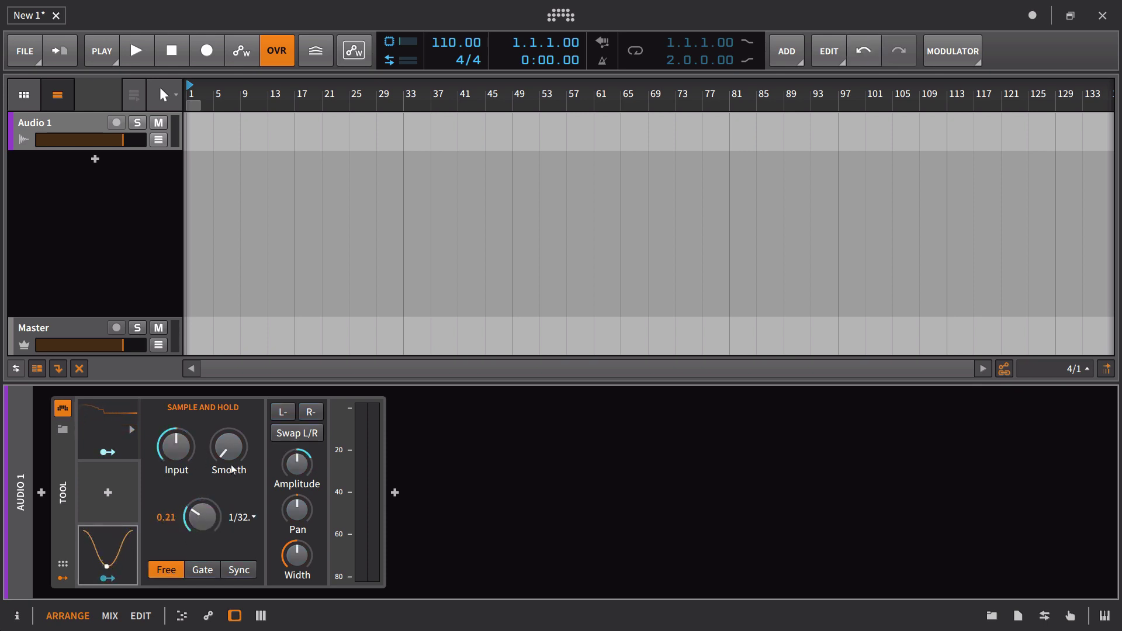
Step: Switch the clock rate unit to Hz, increase the LFO modulation, and set smoothing to about 1.5%
drag(229, 447, 228, 430)
click(241, 517)
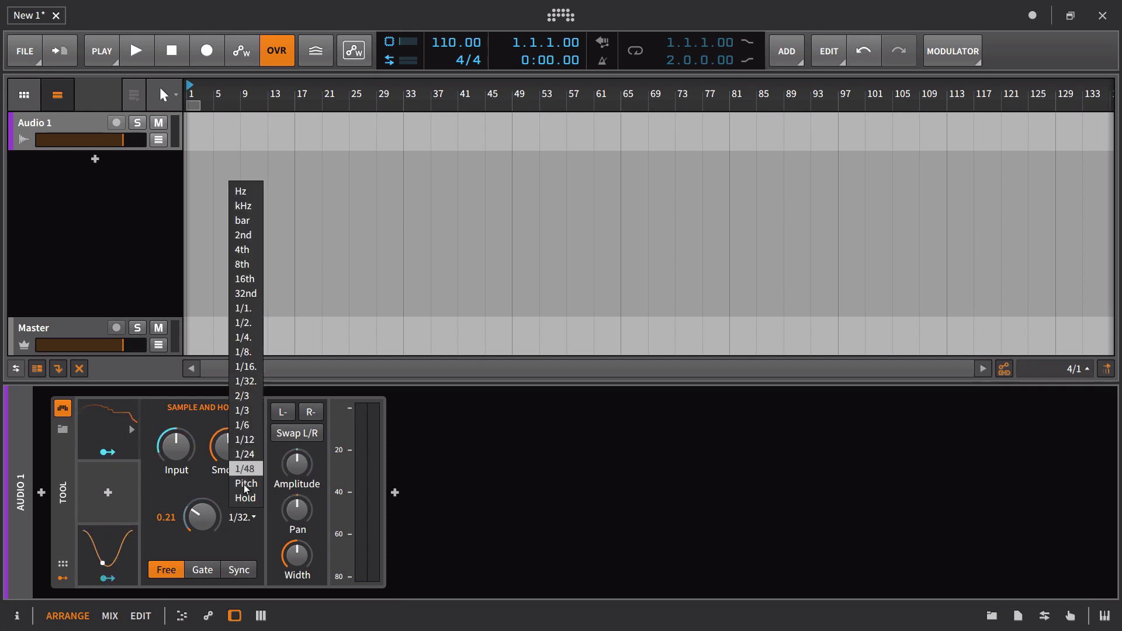
click(241, 192)
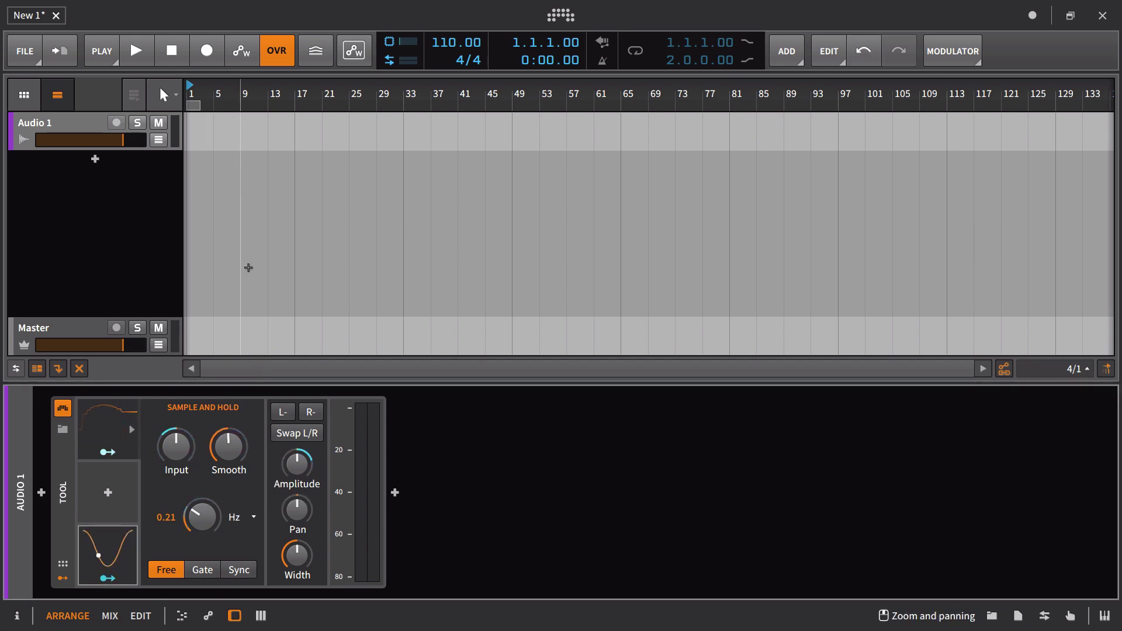
drag(201, 518, 201, 506)
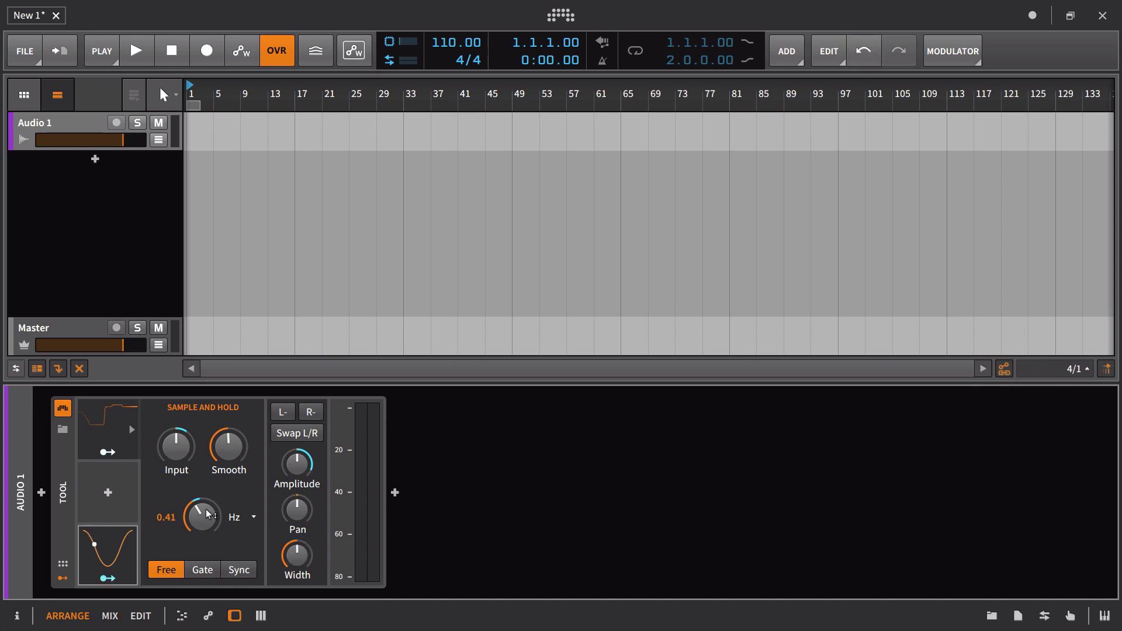
drag(231, 462, 202, 495)
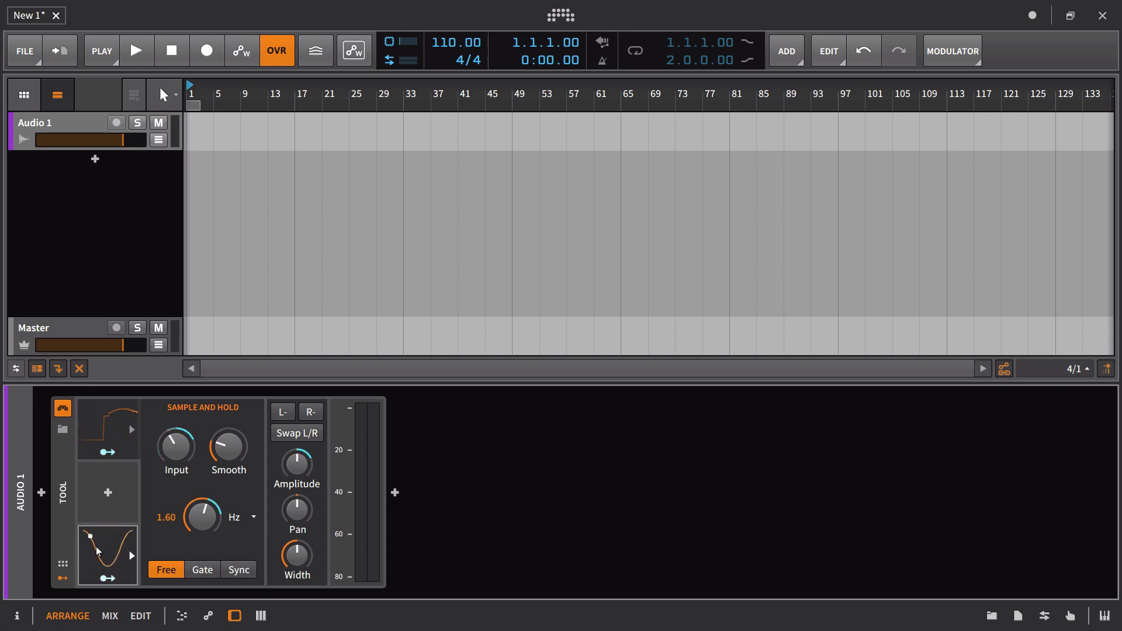
click(113, 544)
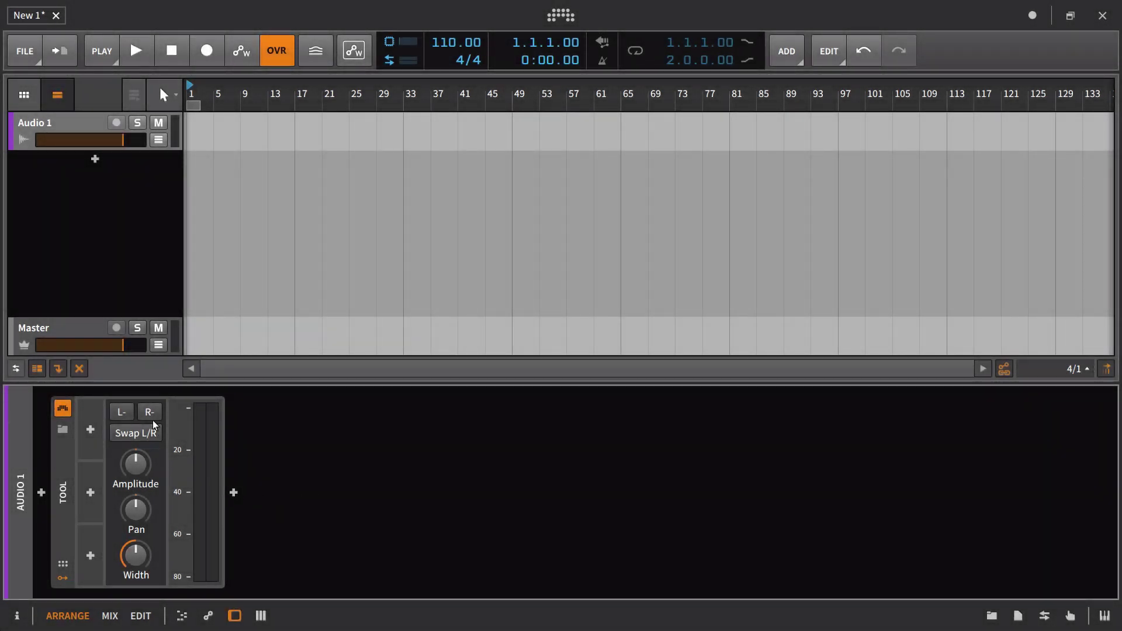
click(151, 433)
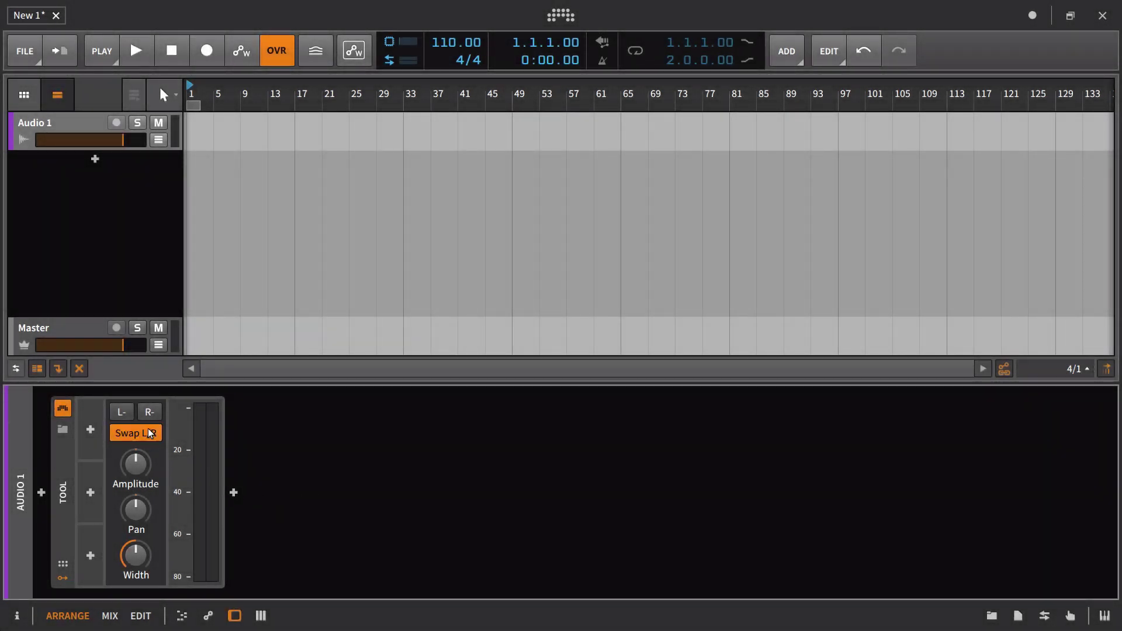
click(422, 541)
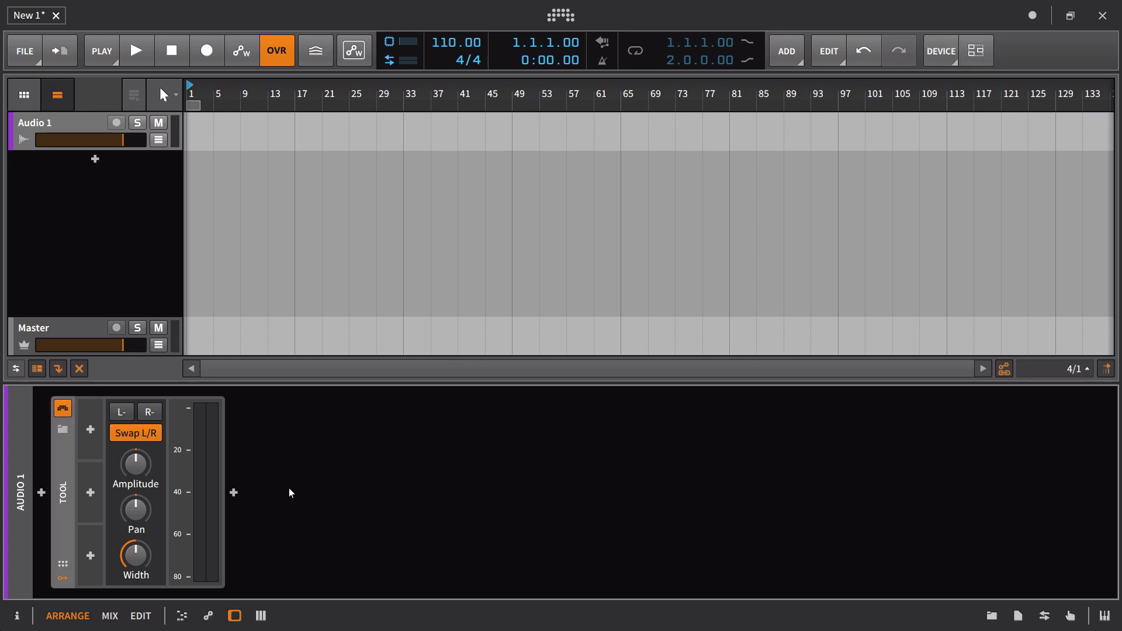
click(143, 433)
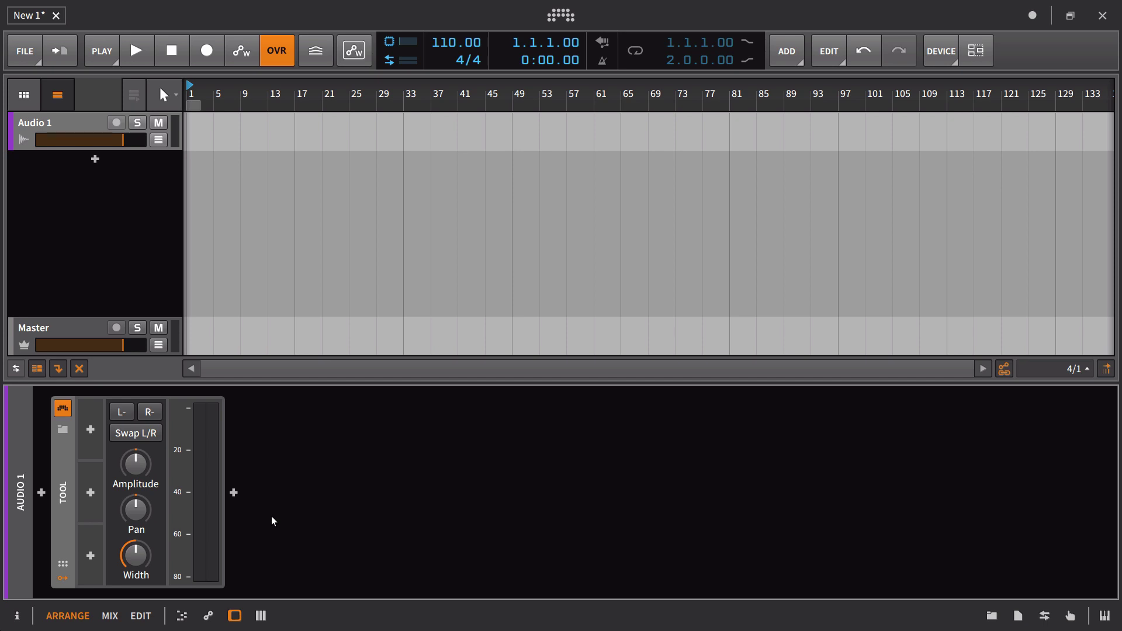
click(151, 439)
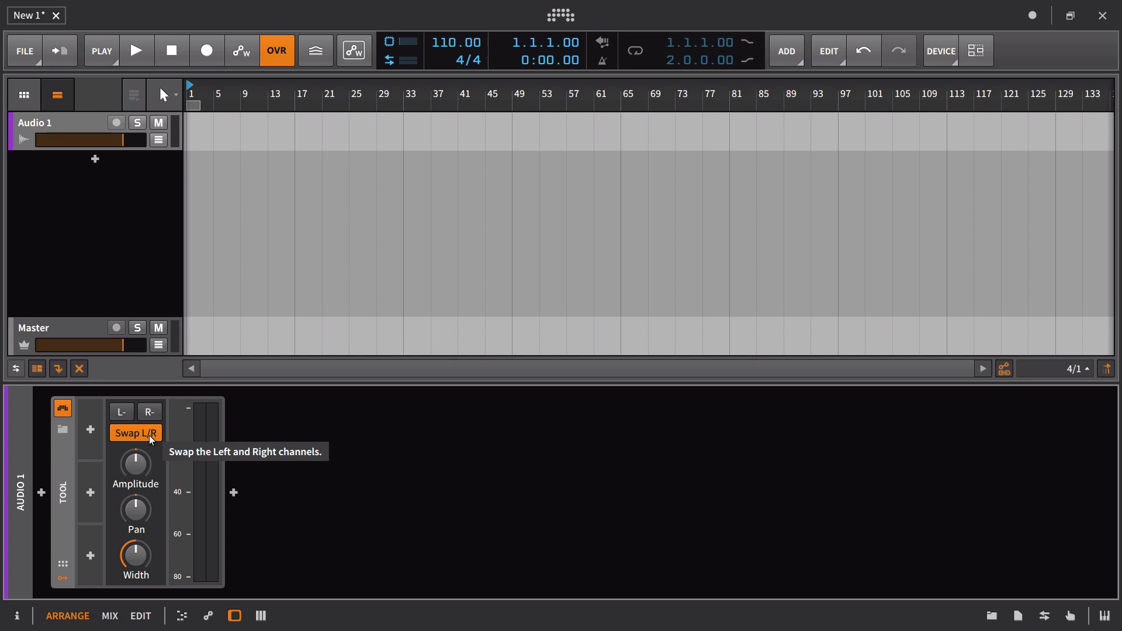
click(152, 439)
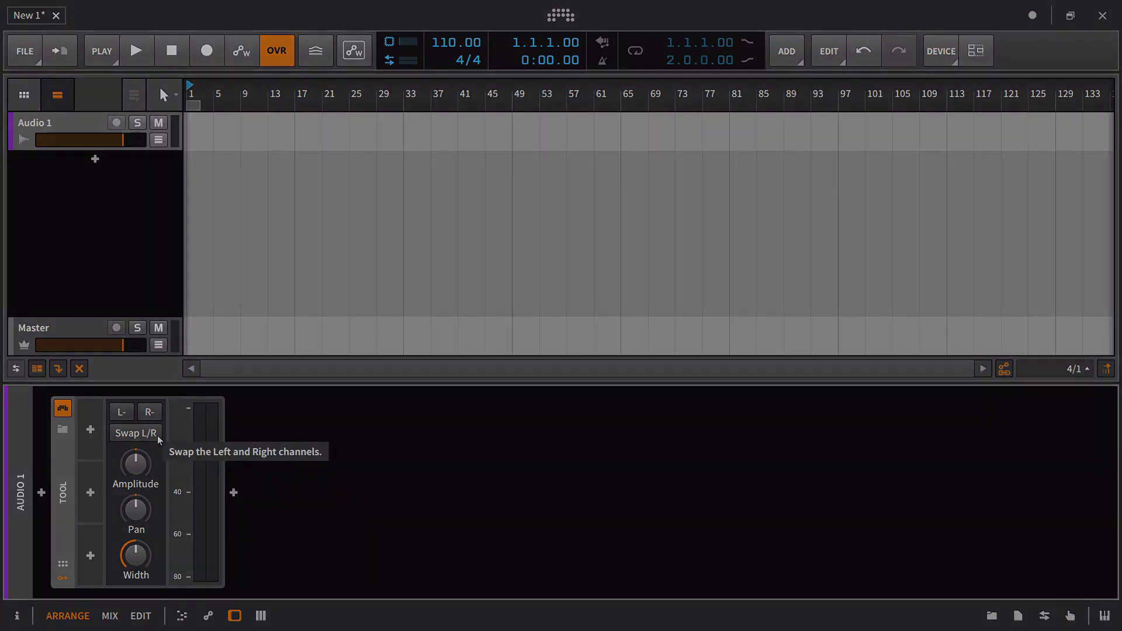
Step: Enable Swap L/R on the Tool device
click(154, 434)
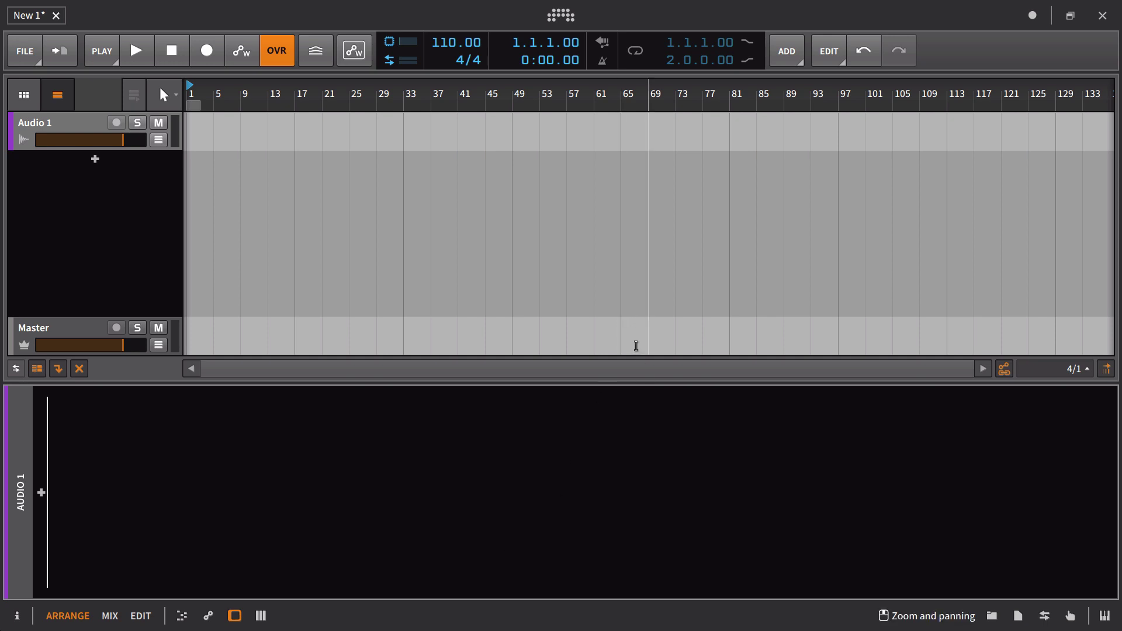
Step: Show the on-screen note keyboard and switch it to the piano layout
click(649, 19)
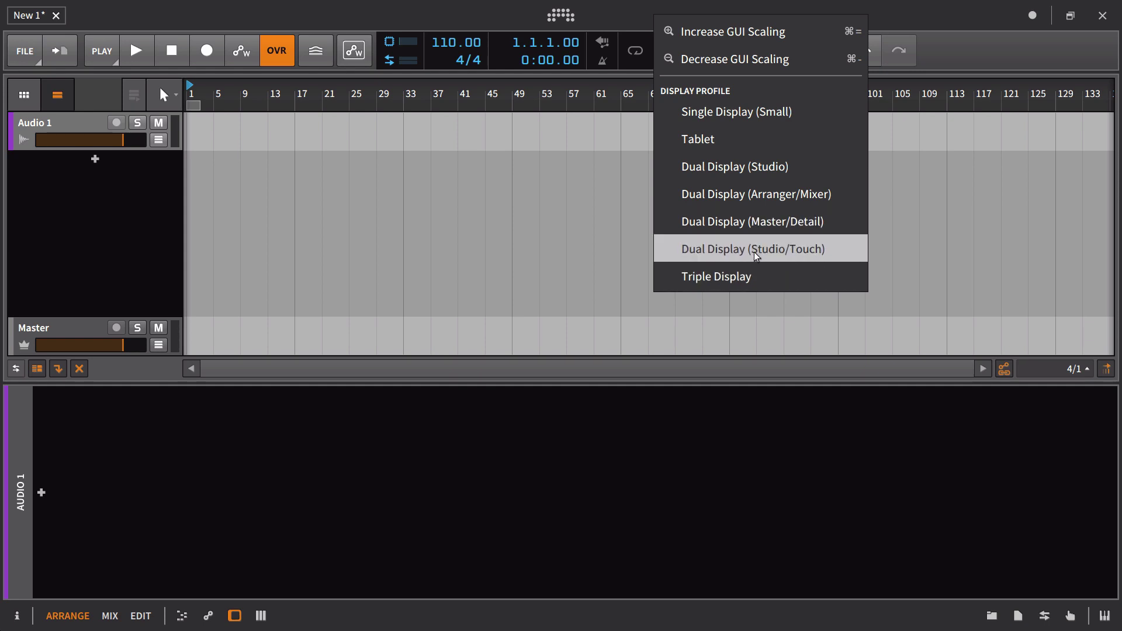
click(950, 561)
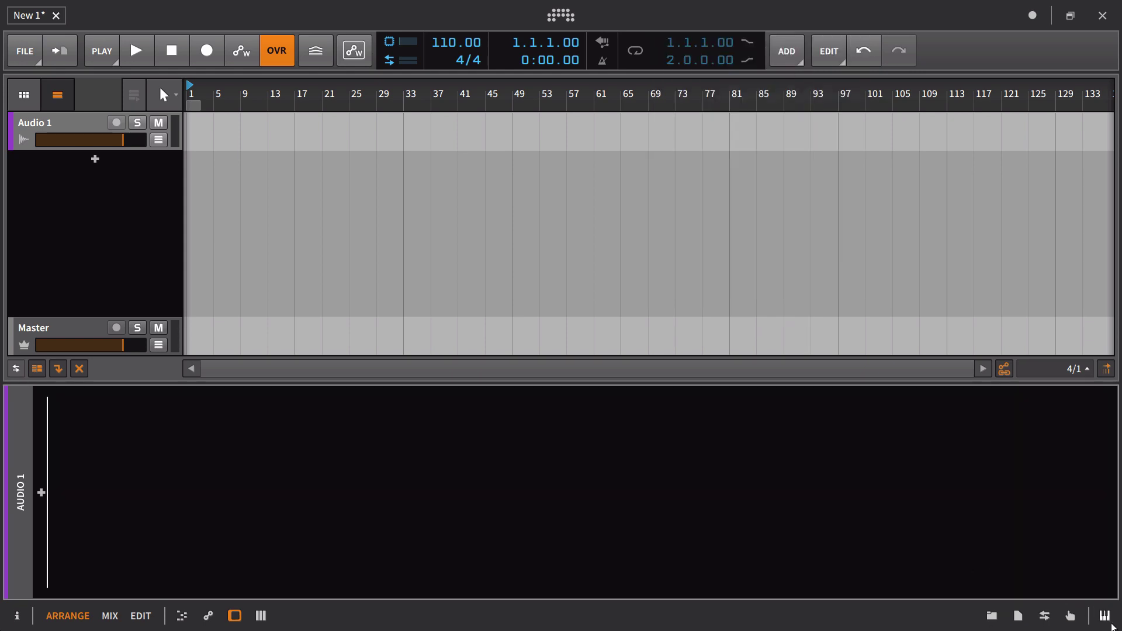
click(1104, 619)
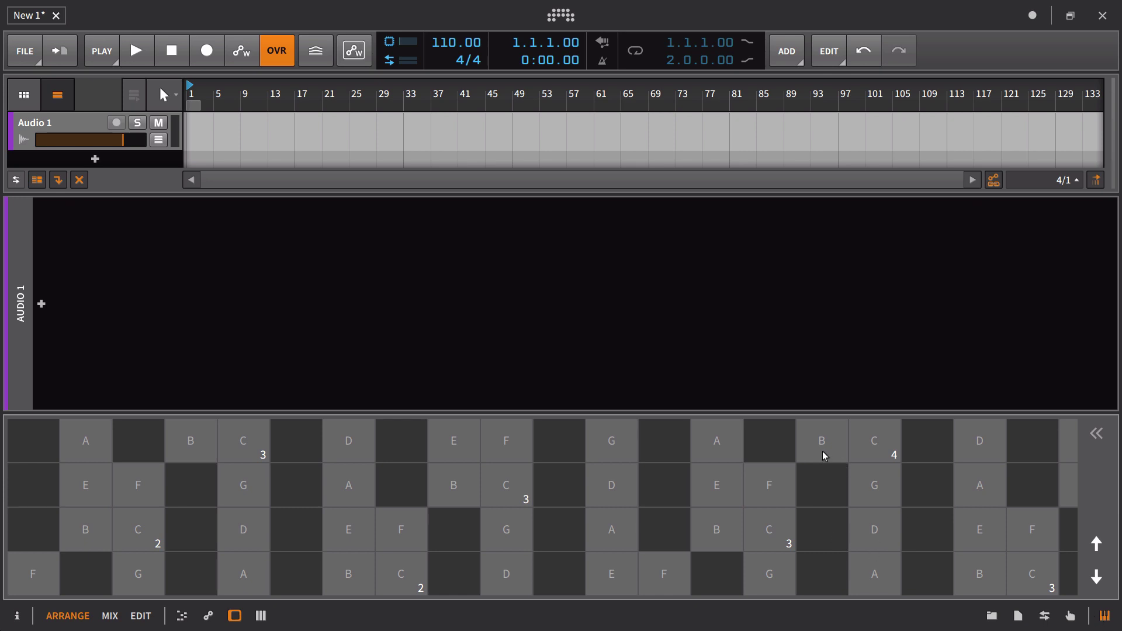
click(1095, 435)
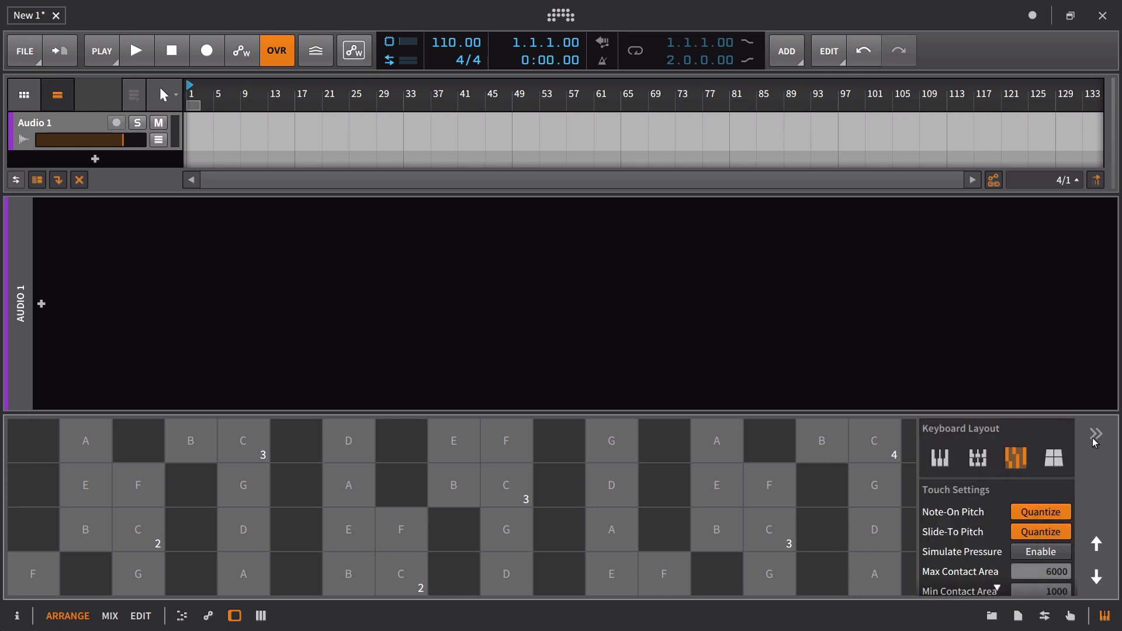
click(941, 459)
click(1096, 433)
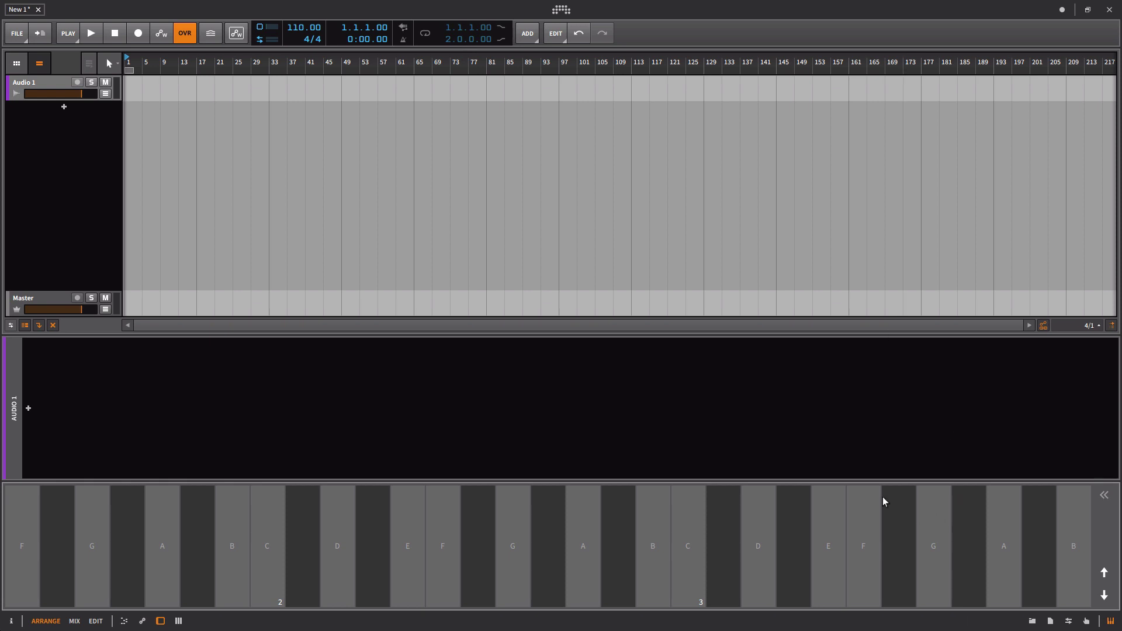
Step: Resize the note keyboard, switch it to the large pads layout, then hide it
drag(873, 482, 837, 230)
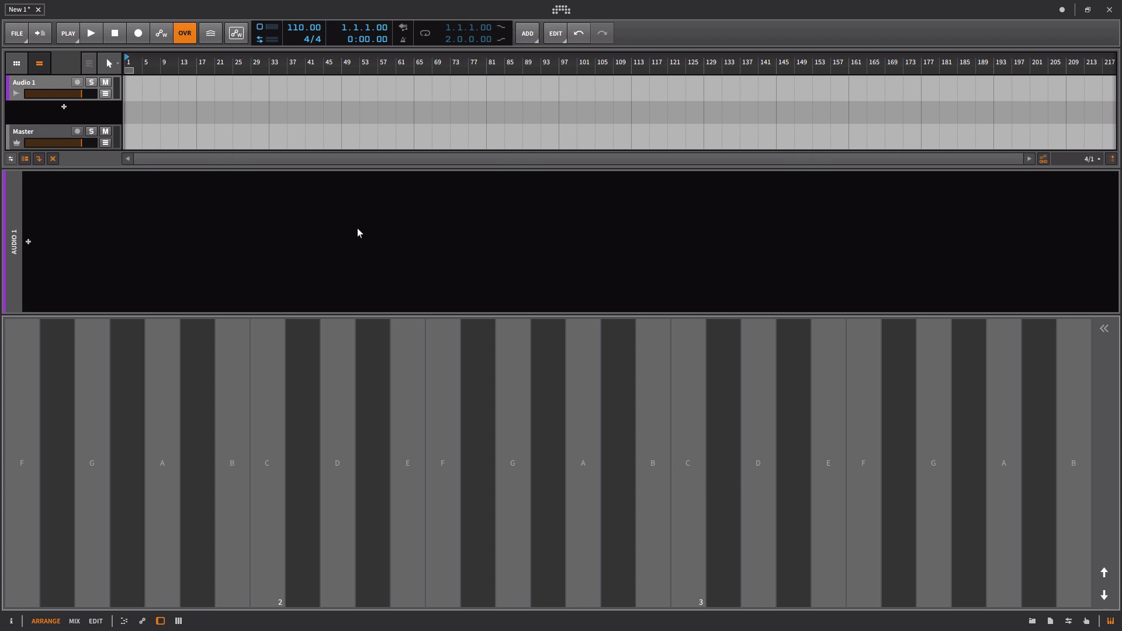
drag(400, 311, 407, 379)
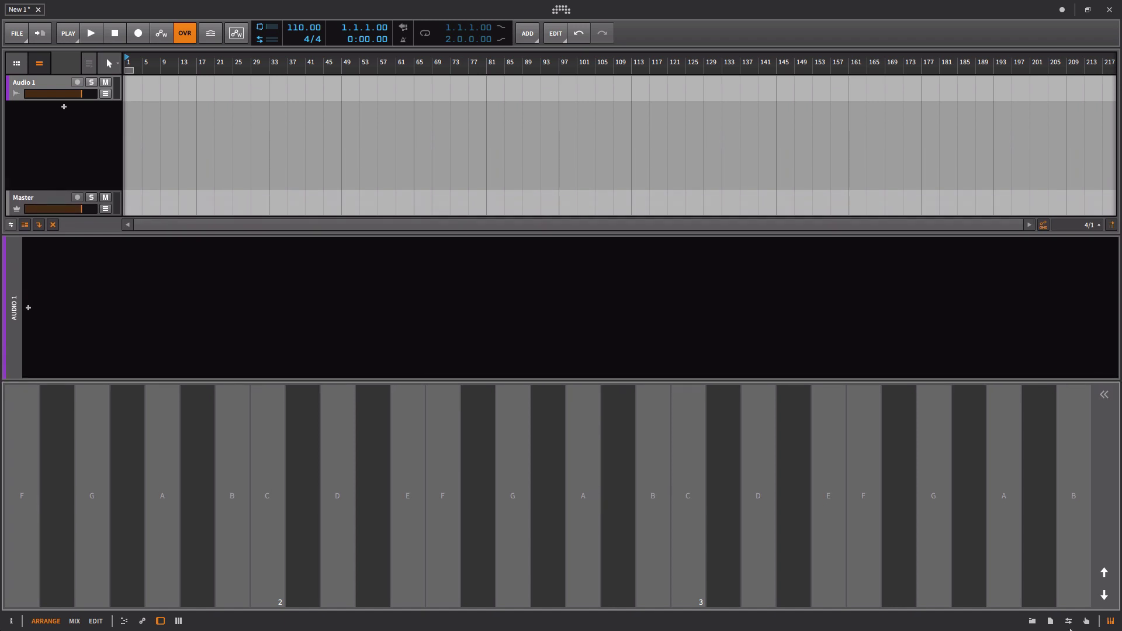
click(1104, 396)
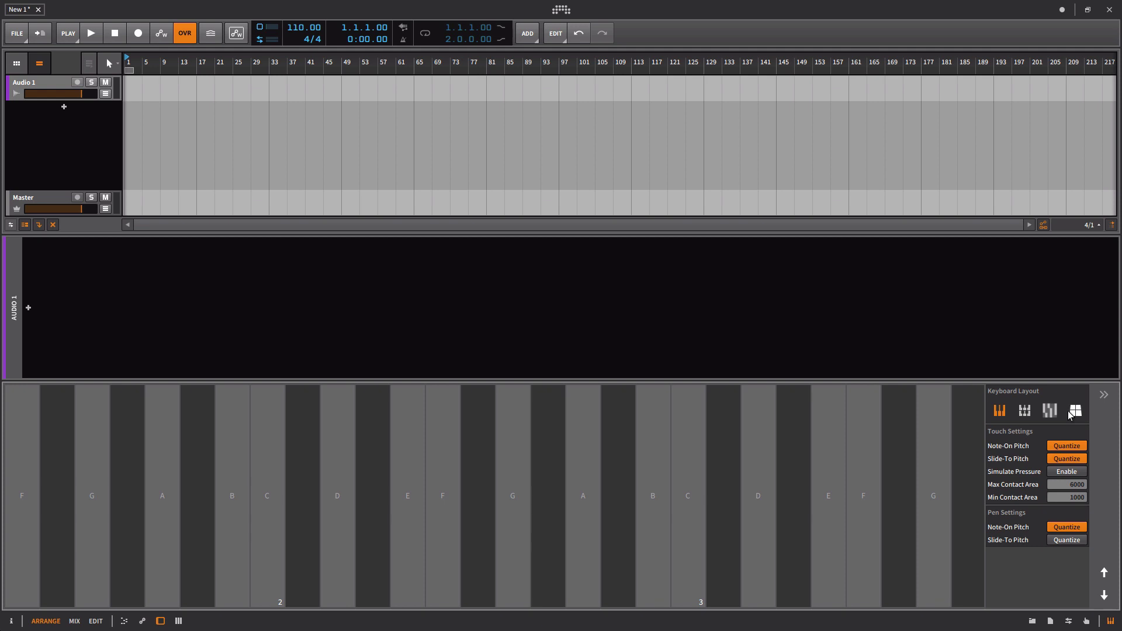
click(1024, 410)
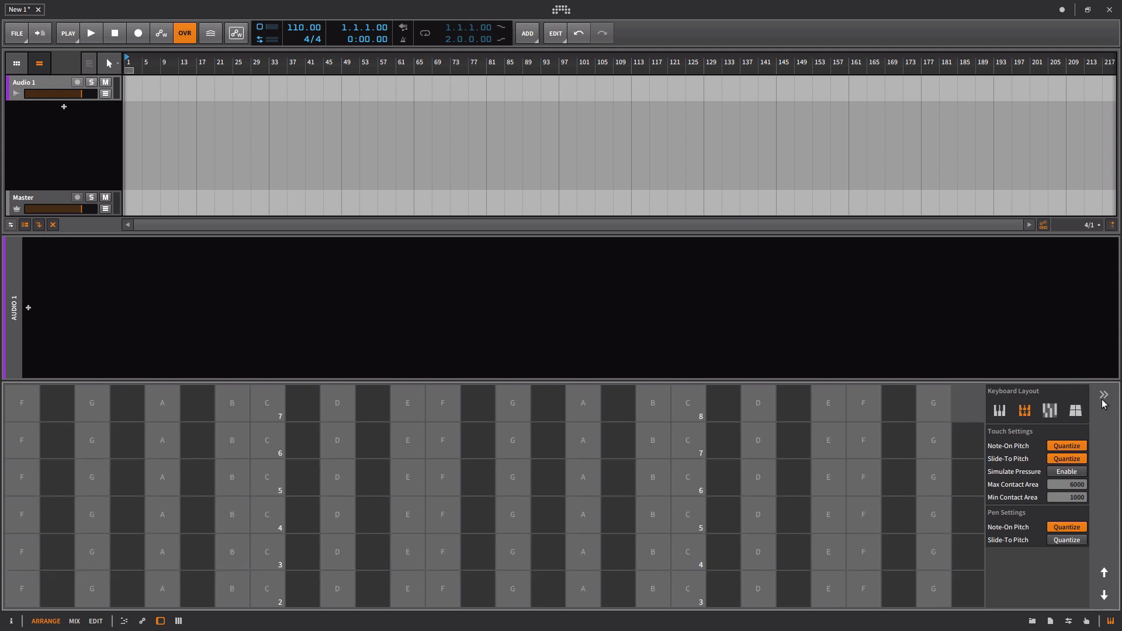
click(1075, 410)
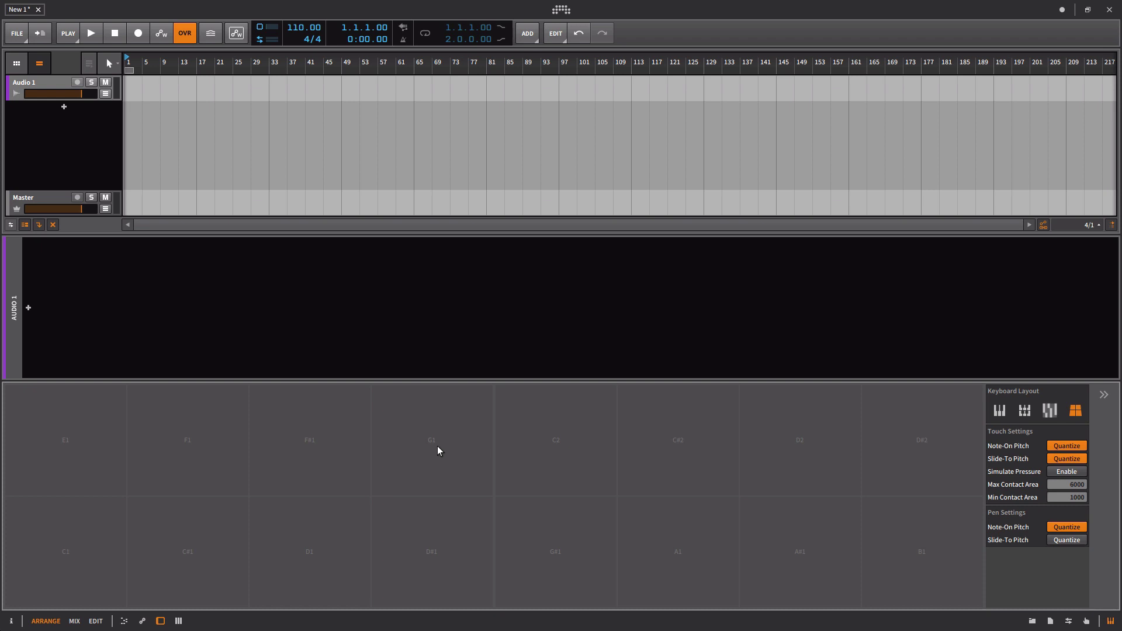
click(1103, 400)
drag(824, 384, 845, 623)
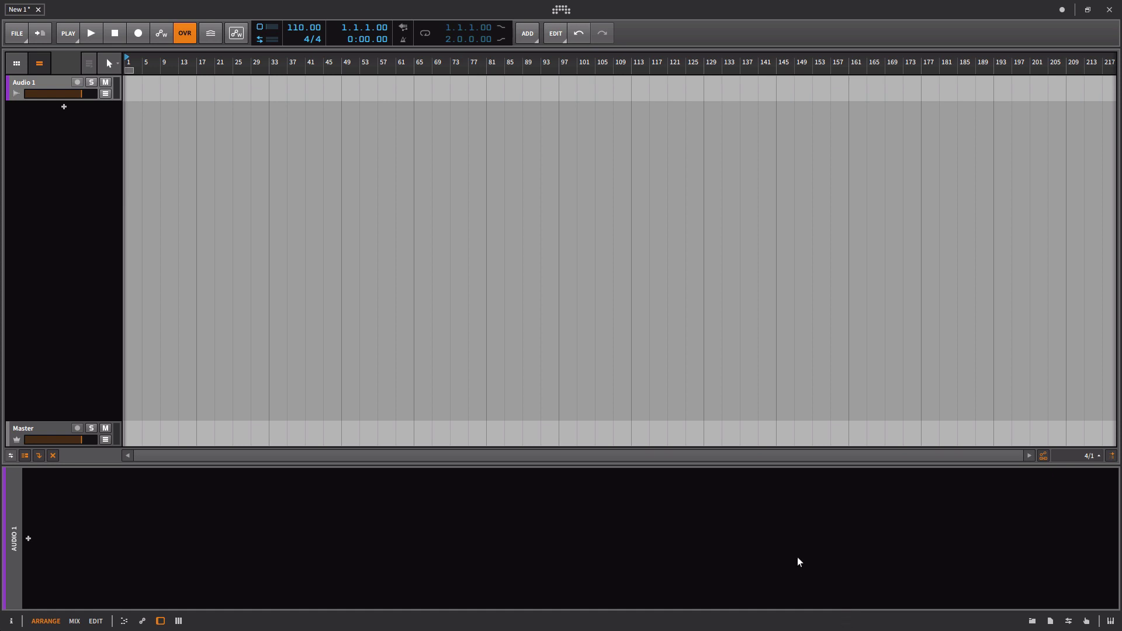